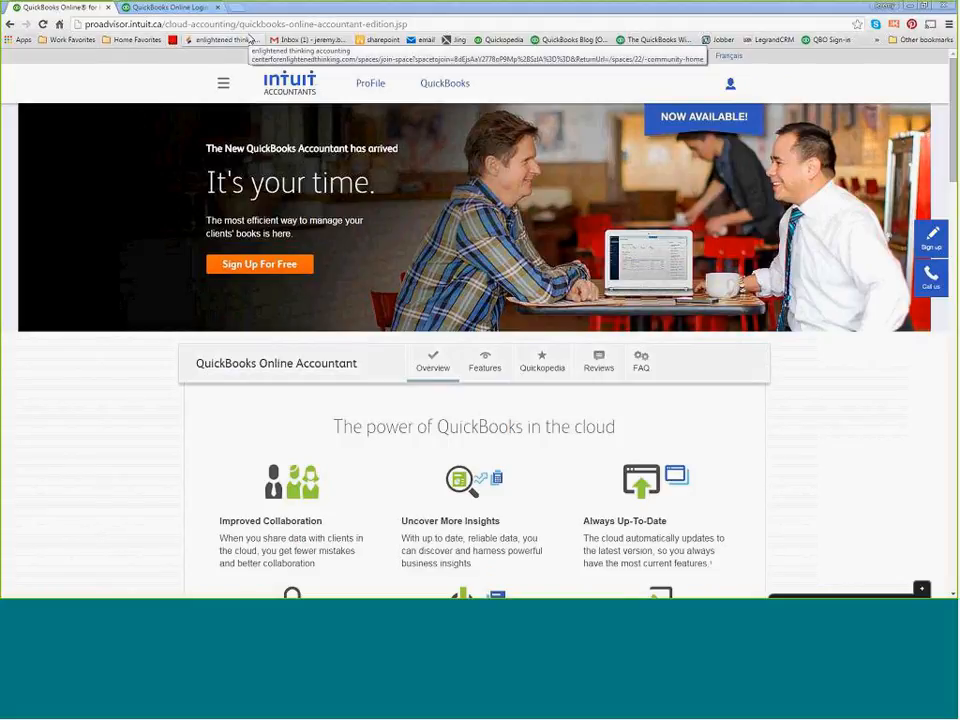
# Open the QuickBooks Online Accountant page from the site's QuickBooks section.
pyautogui.moveTo(437, 104)
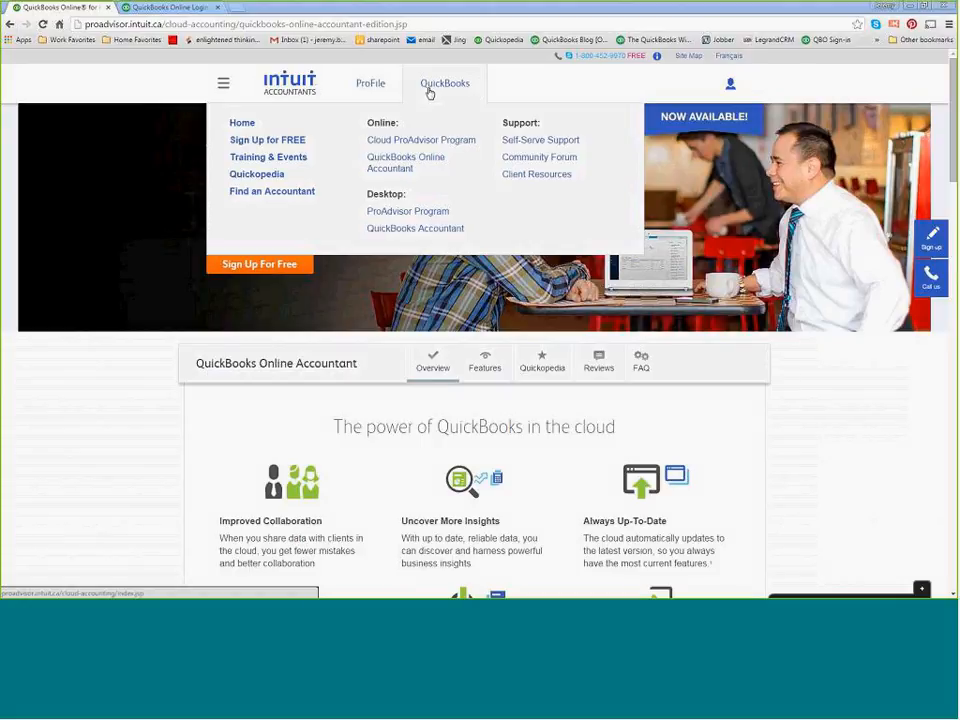
pyautogui.moveTo(377, 90)
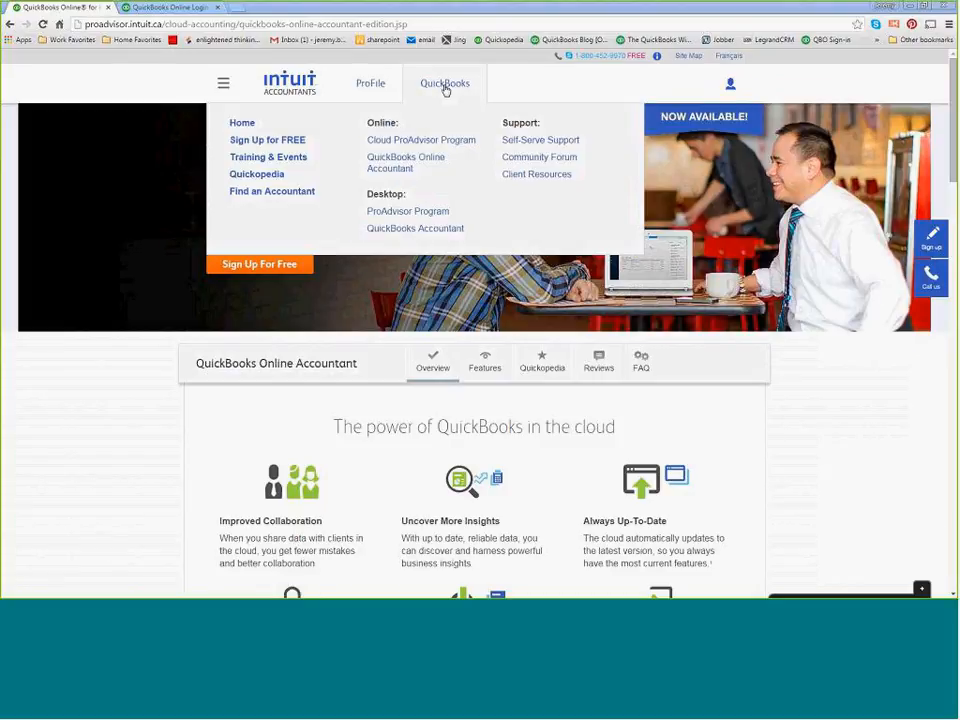
pyautogui.click(408, 165)
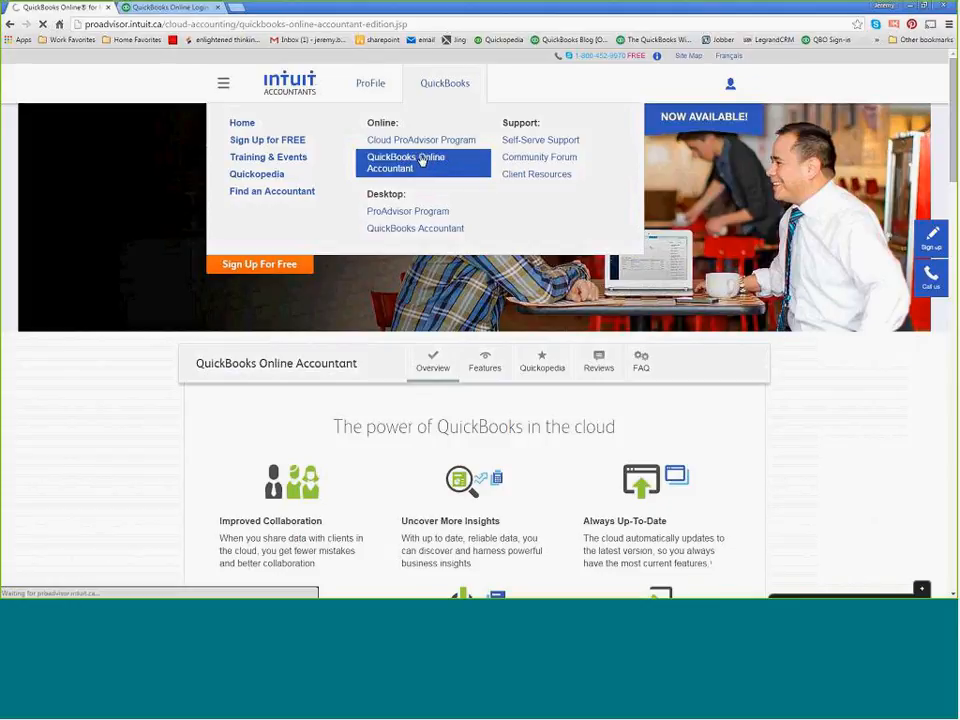
# View the QuickBooks Online login page and the site's QuickBooks links, and close the login page.
pyautogui.click(163, 8)
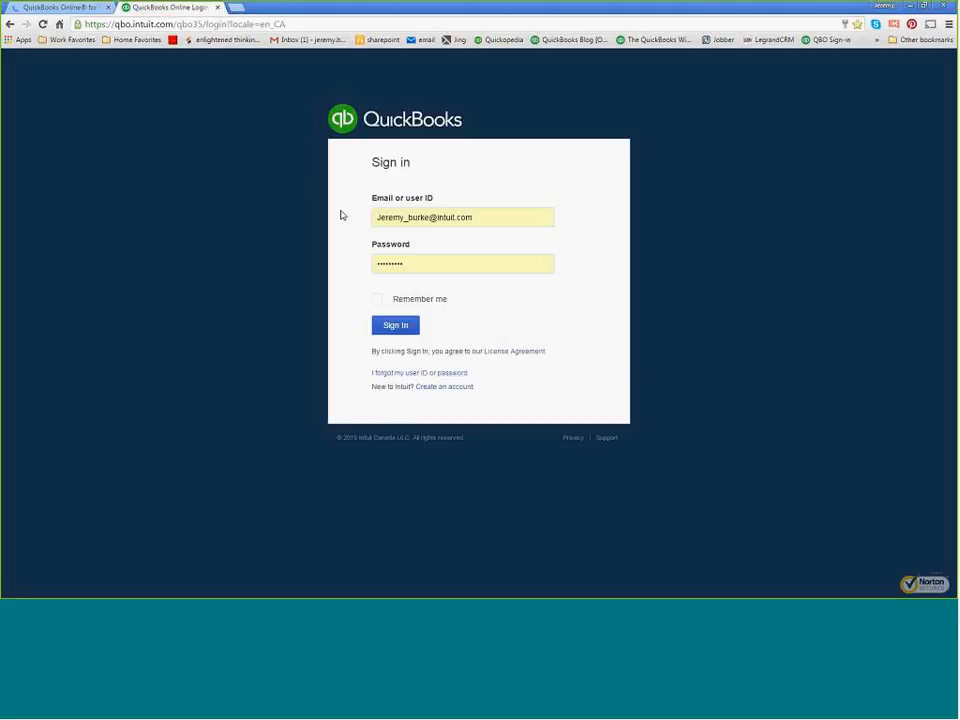
pyautogui.click(58, 12)
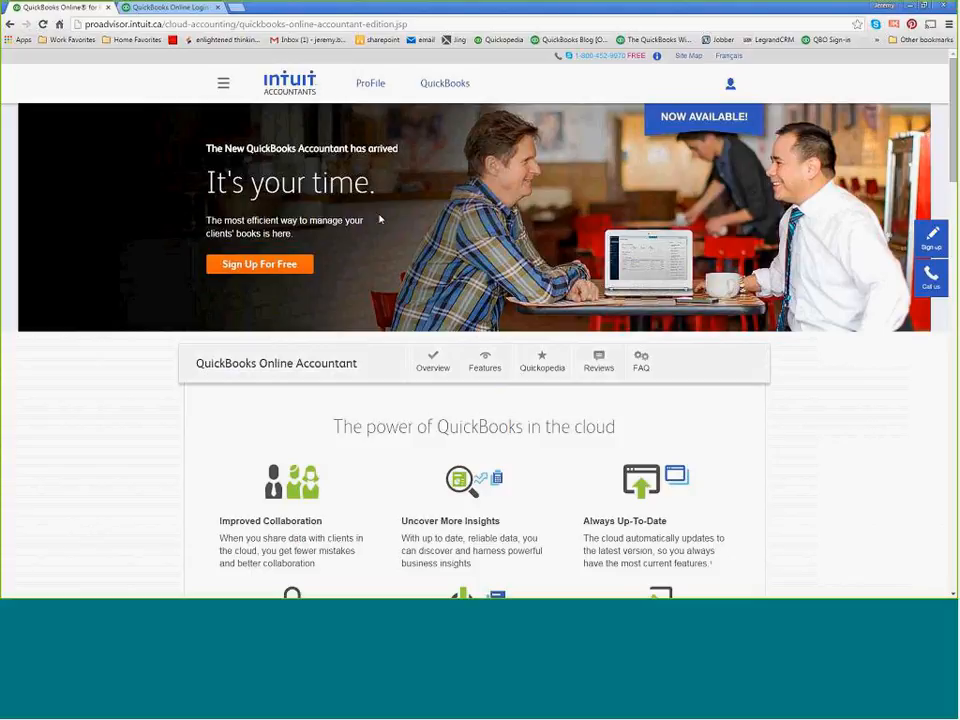
pyautogui.click(445, 85)
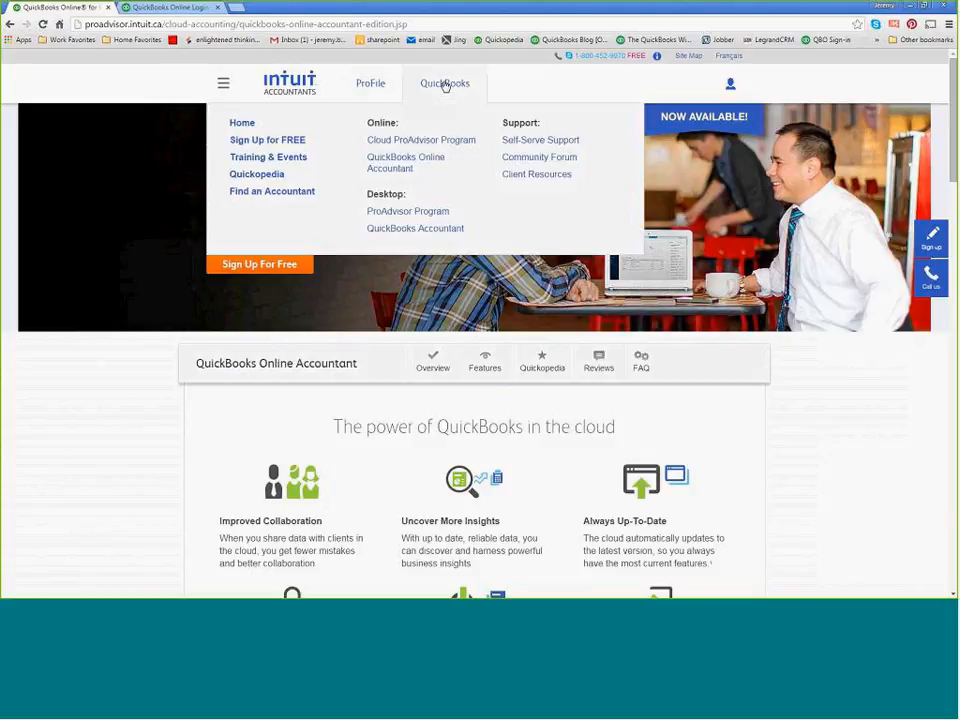
pyautogui.click(161, 8)
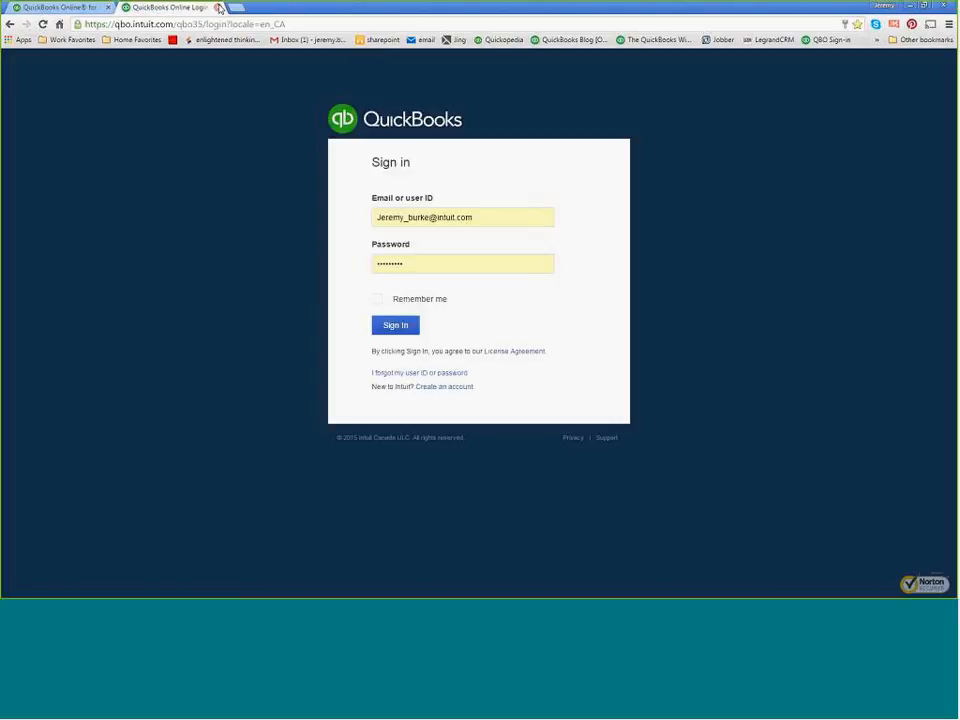
pyautogui.click(219, 7)
# Show again how to reach the QuickBooks Online Accountant page through the online products listed under QuickBooks.
pyautogui.click(452, 88)
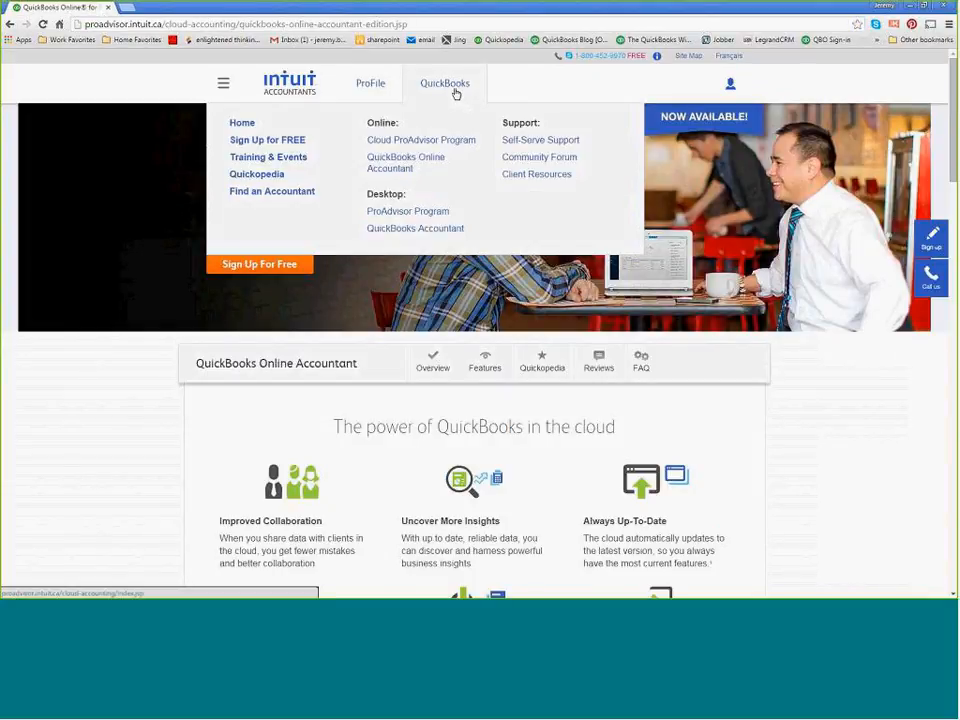
pyautogui.click(427, 166)
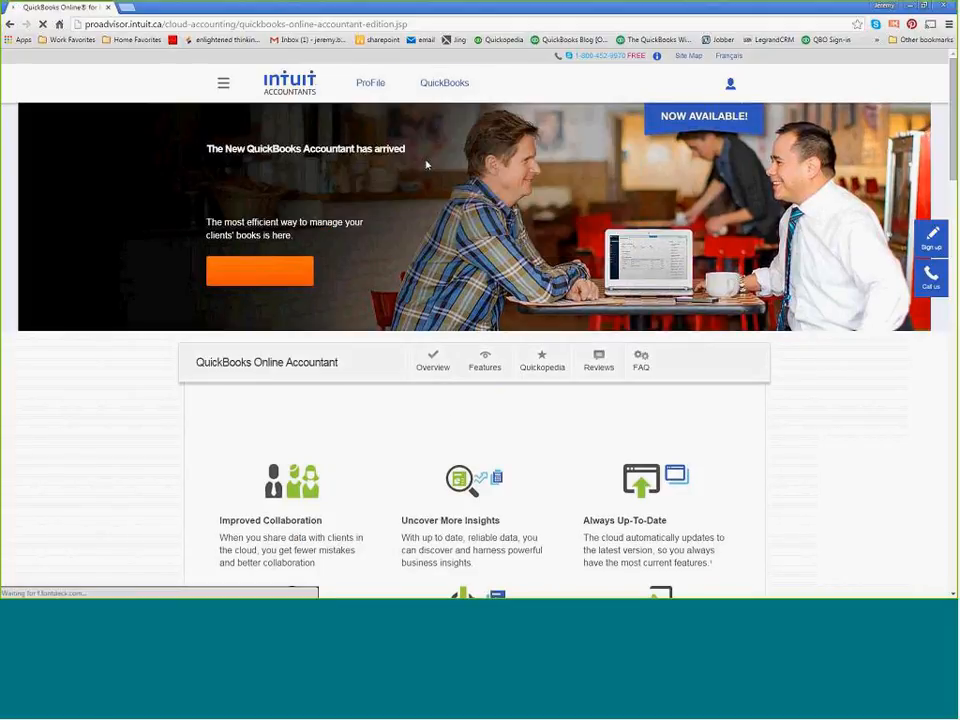
pyautogui.click(451, 92)
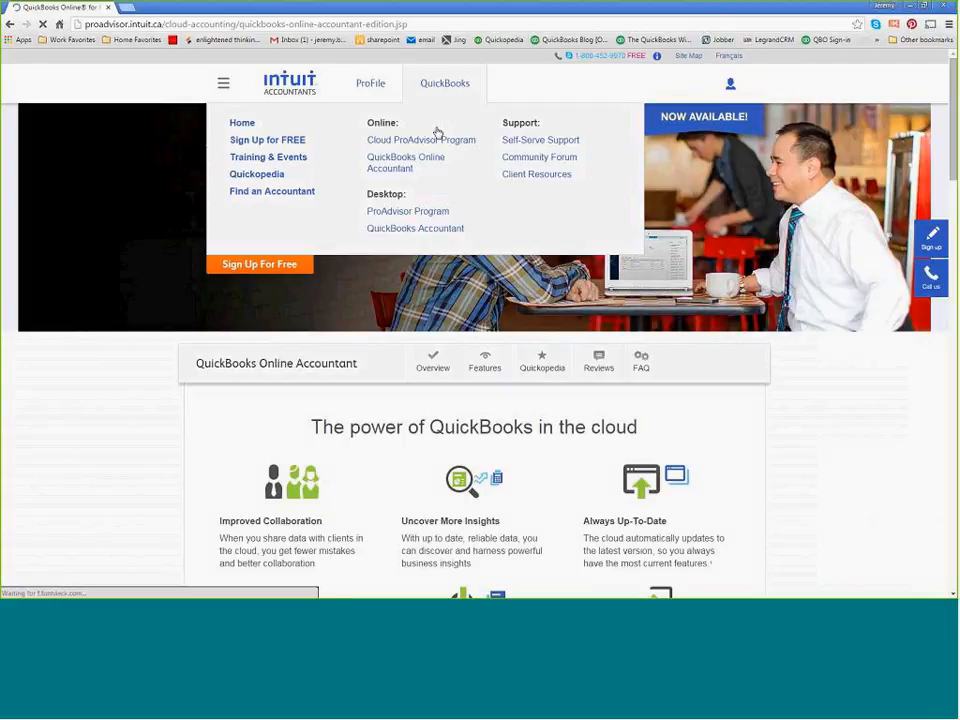
pyautogui.click(426, 161)
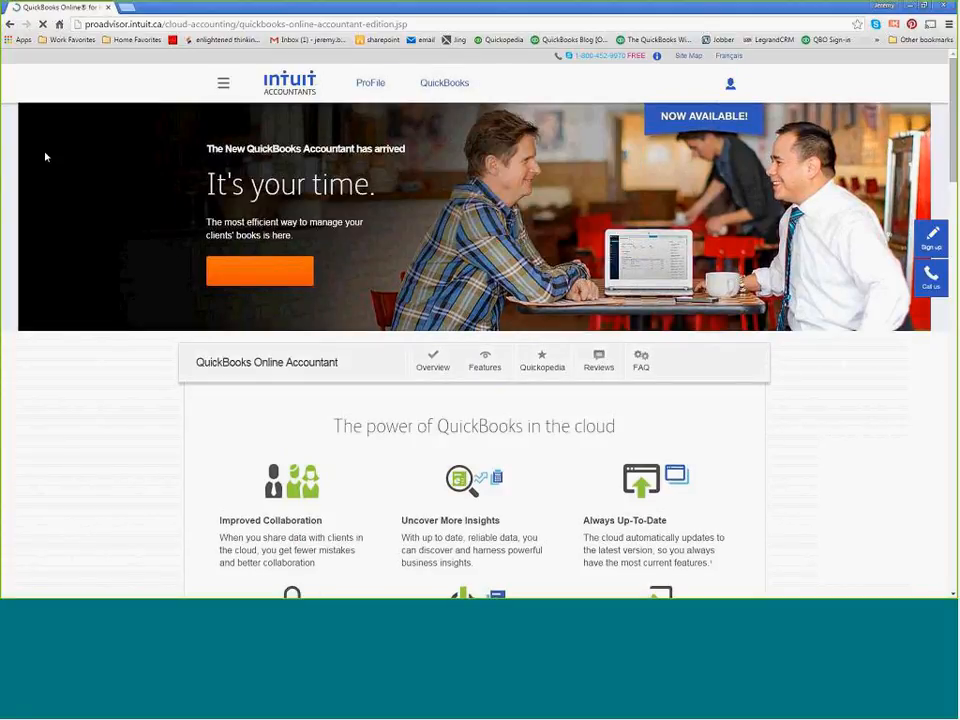
# Bring up the Word document with the webinar links and follow its Canadian QBOA Signup Page link.
pyautogui.moveTo(386, 119); pyautogui.dragTo(568, 120)
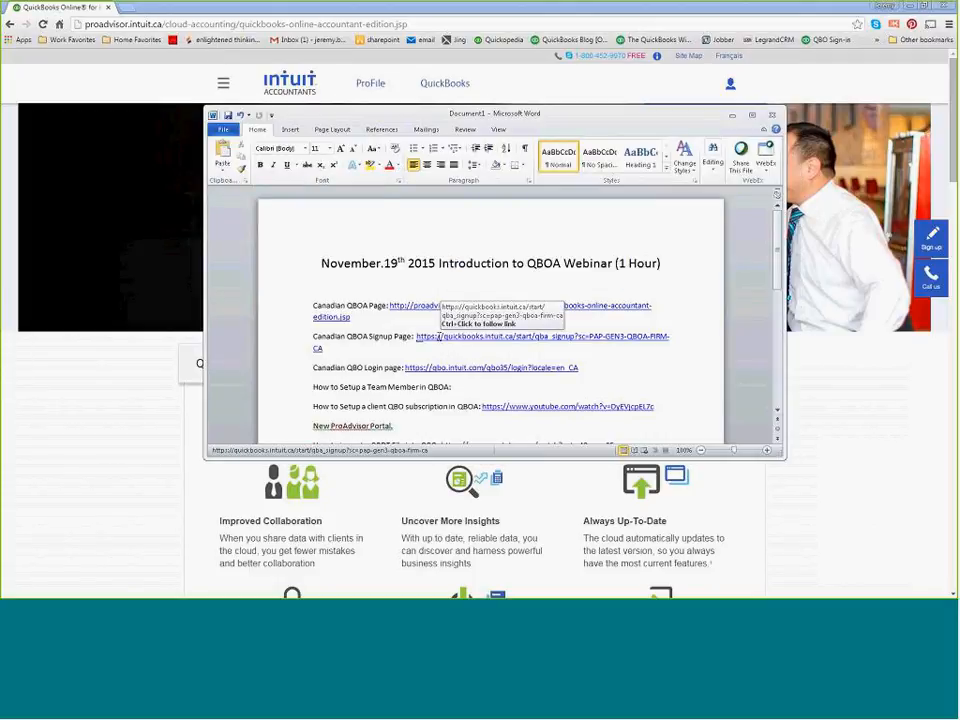
pyautogui.keyDown('ctrl'); pyautogui.click(440, 340); pyautogui.keyUp('ctrl')
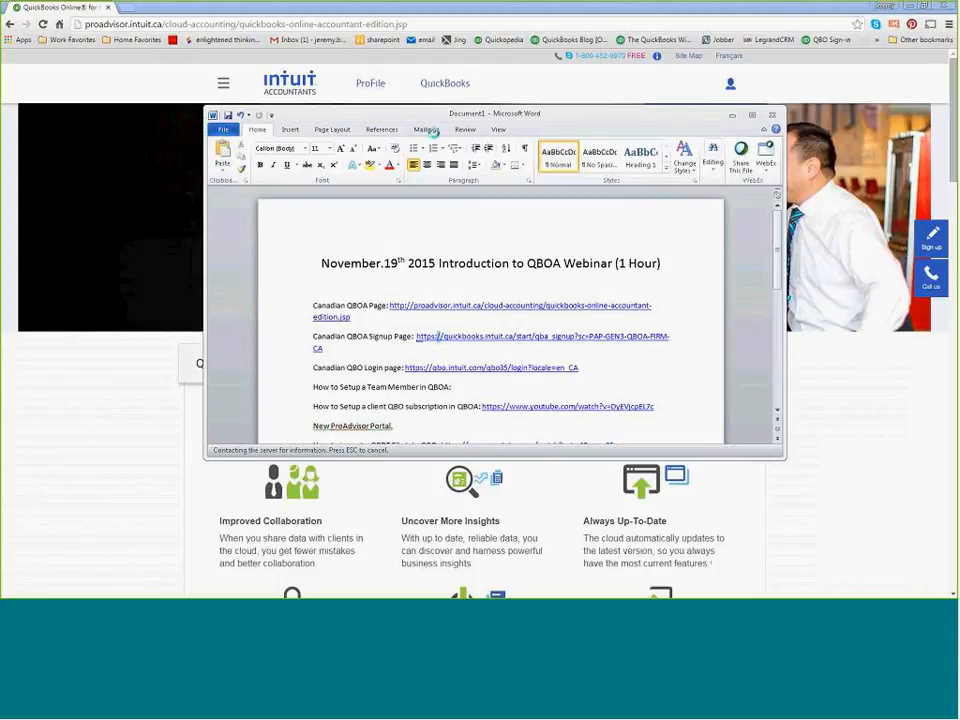
pyautogui.moveTo(440, 117); pyautogui.dragTo(0, 133)
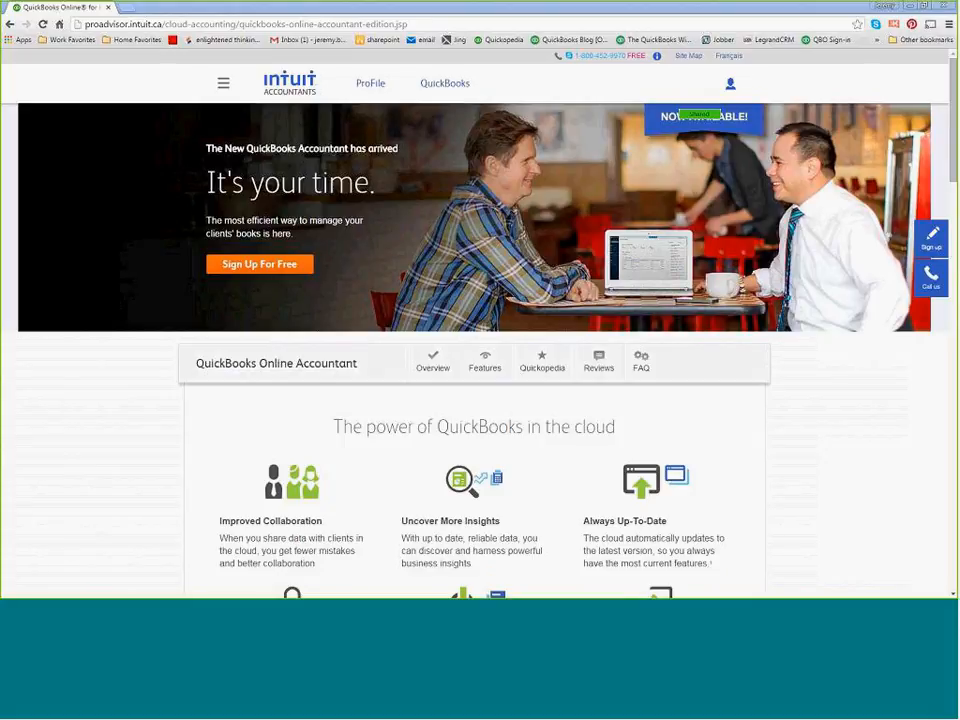
# Switch to the browser and go to office.intuit.com.
pyautogui.click(121, 24)
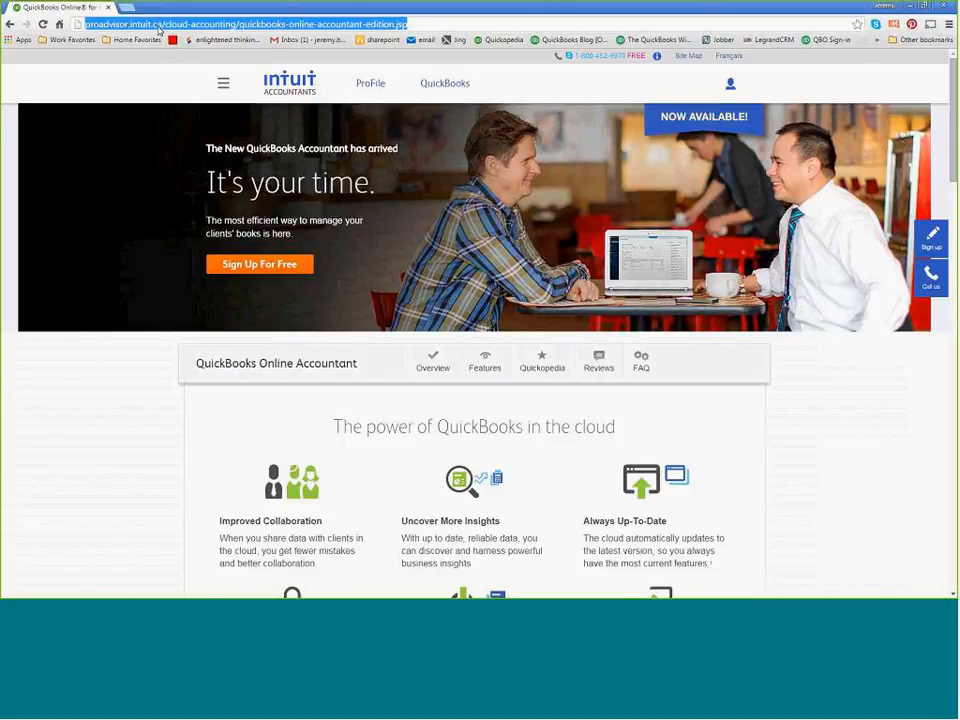
pyautogui.write('office')
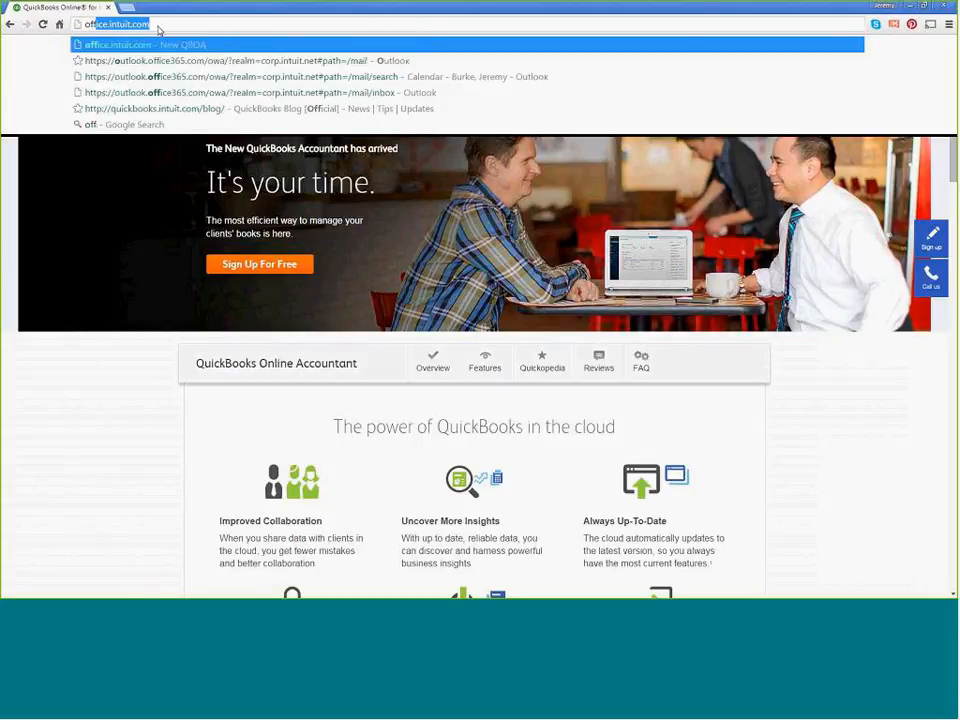
pyautogui.write('.intu')
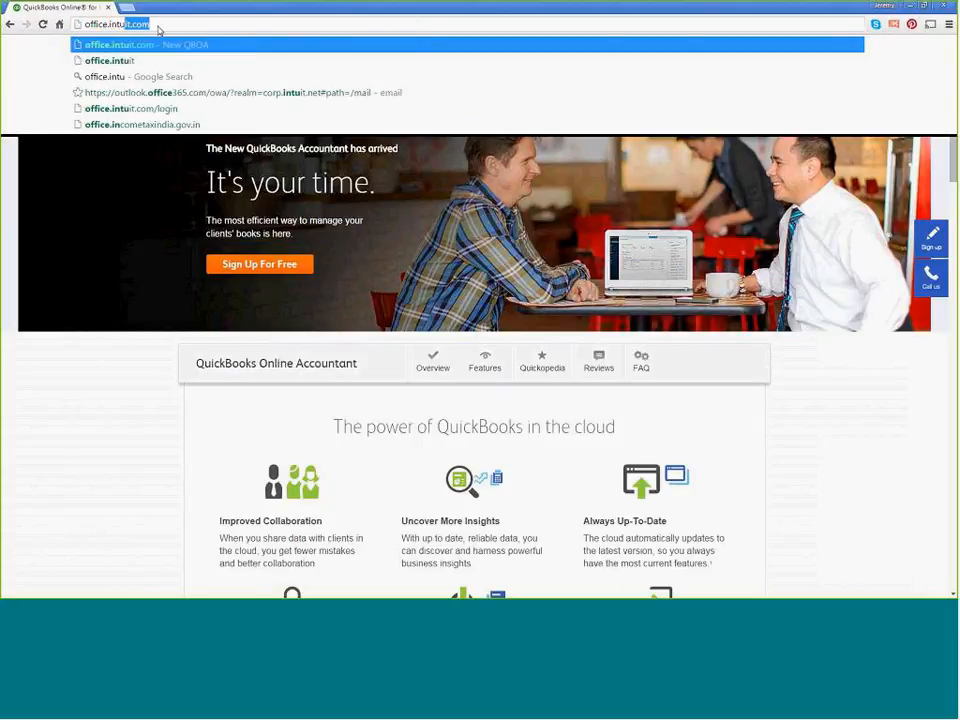
pyautogui.write('it')
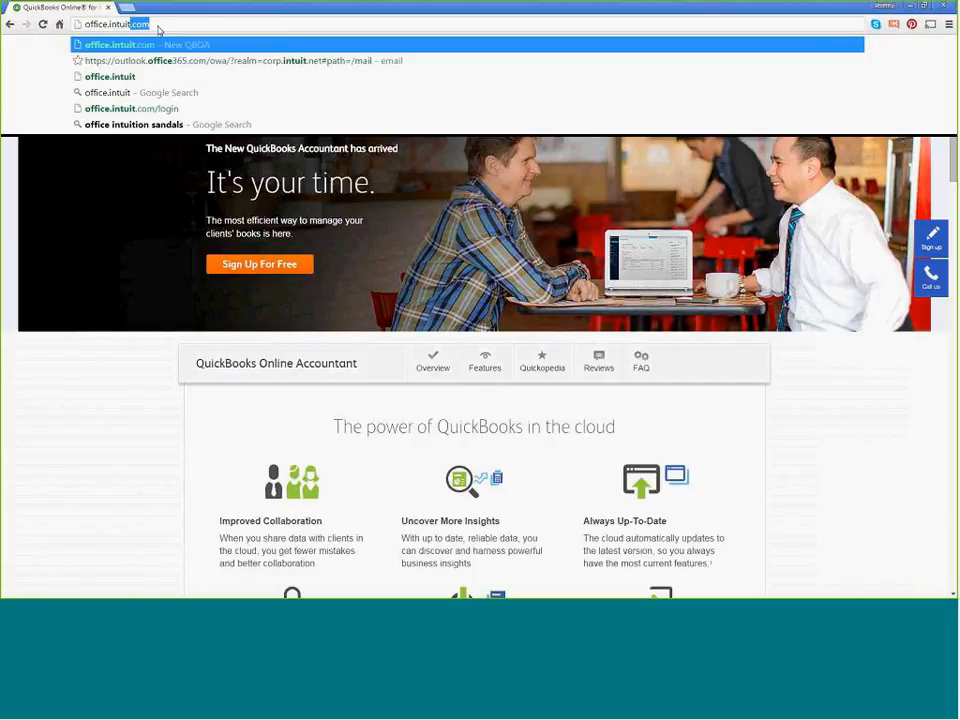
pyautogui.press('Return')
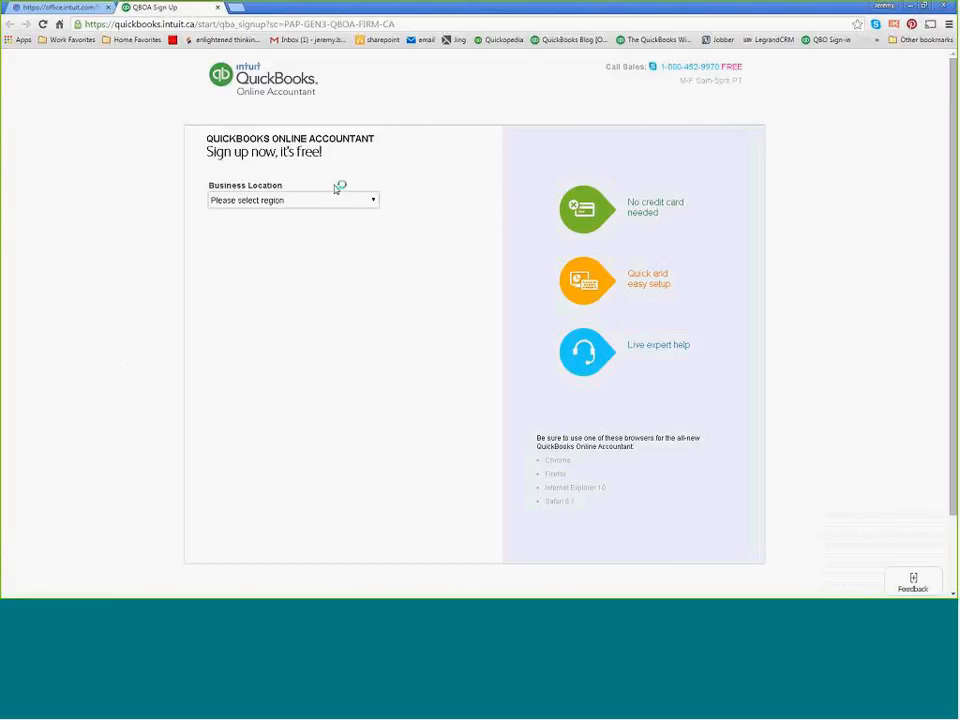
# Set the sign-up form's business location to Canada and enter ABC Bookkeeping as the firm name.
pyautogui.click(375, 207)
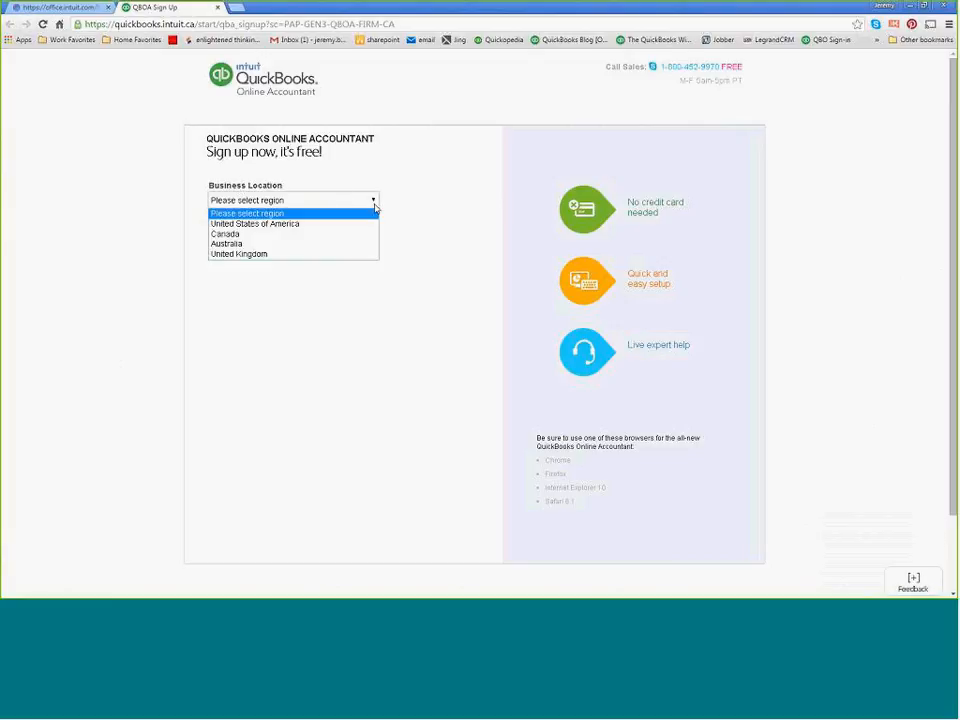
pyautogui.click(278, 235)
pyautogui.click(249, 311)
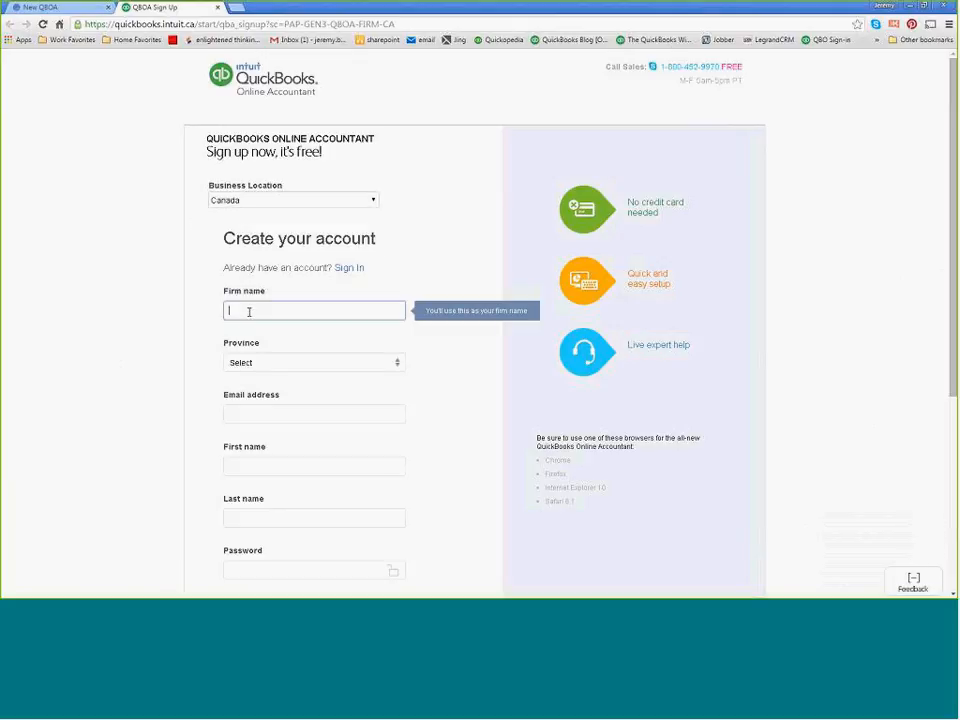
pyautogui.write('ABC Bookkeeping')
pyautogui.press('Tab')
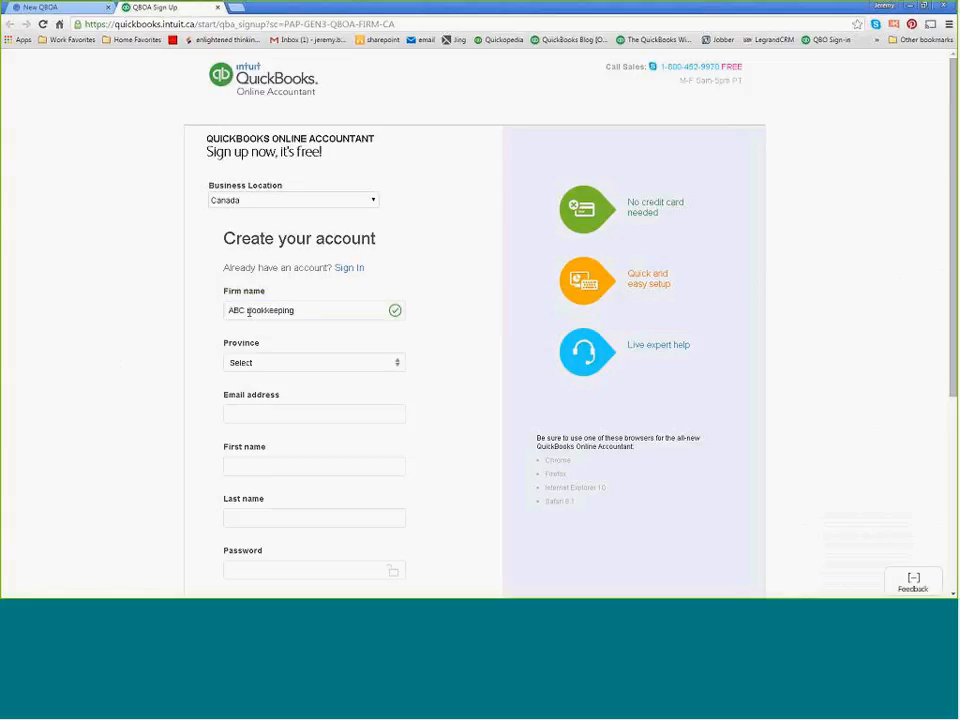
# Choose Alberta as the province and fill in the firm's email address.
pyautogui.click(397, 364)
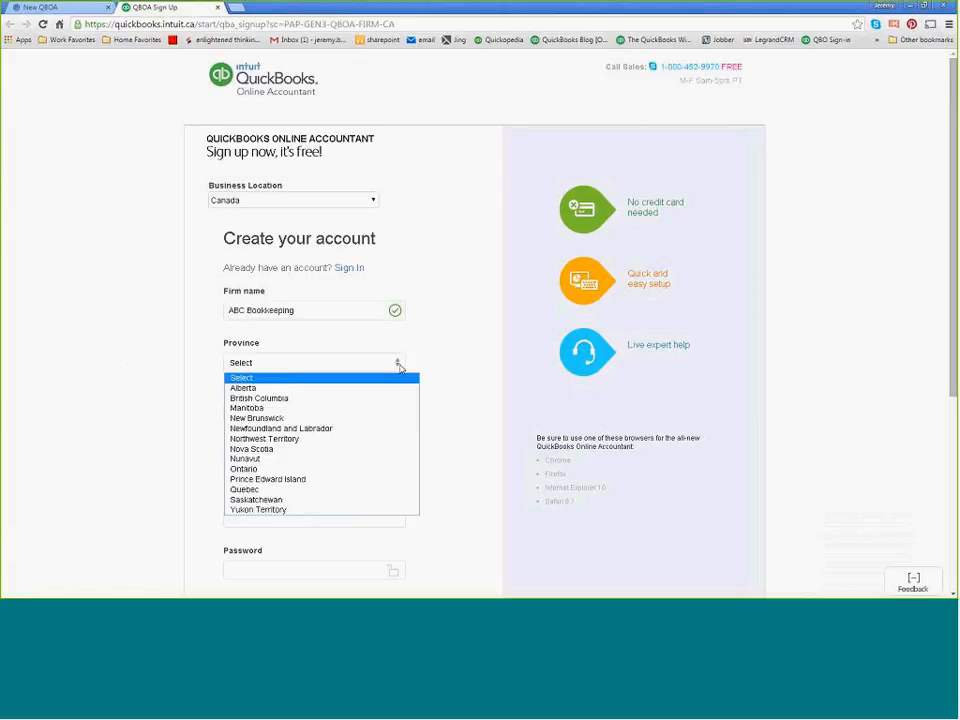
pyautogui.click(276, 388)
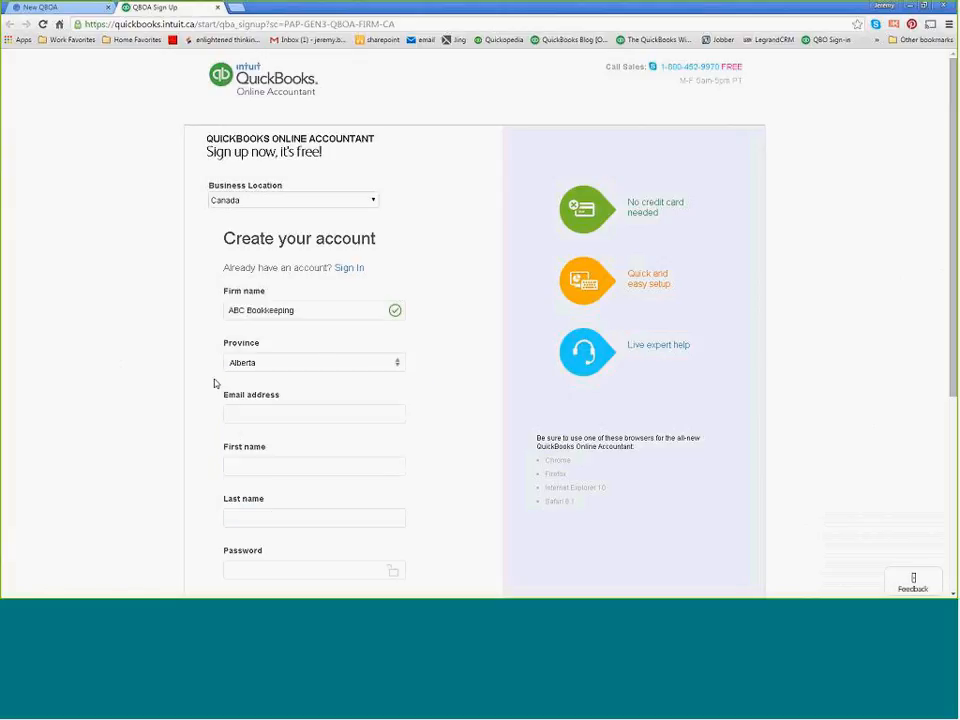
pyautogui.click(254, 411)
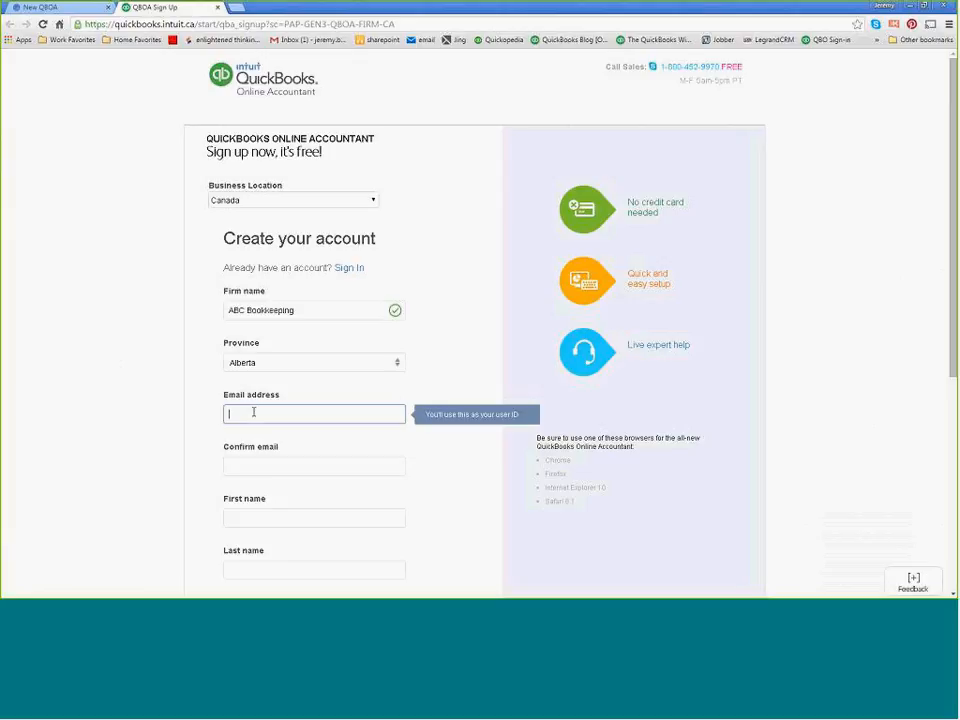
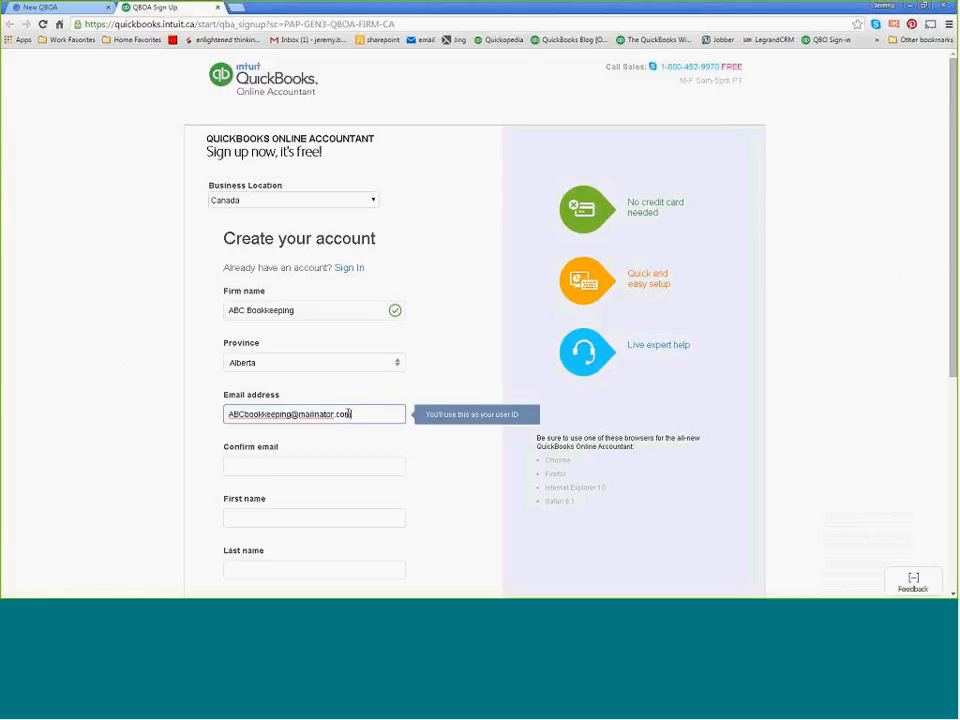
# Copy the entered email address into the email confirmation field.
pyautogui.moveTo(355, 411); pyautogui.dragTo(218, 413)
pyautogui.hotkey('ctrl', 'c')
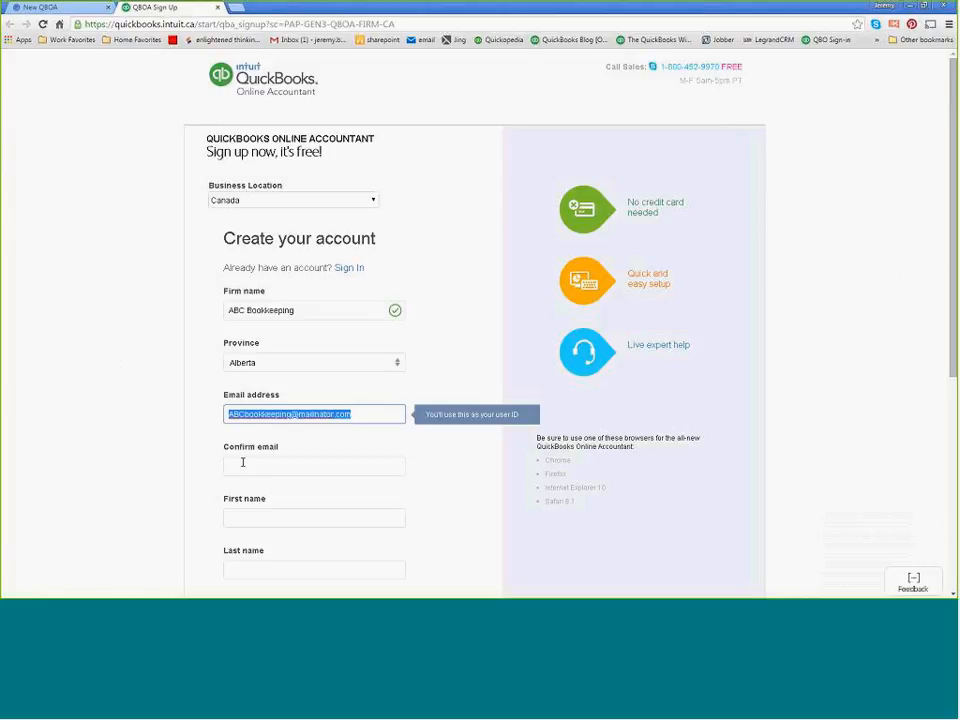
pyautogui.click(242, 463)
pyautogui.hotkey('ctrl', 'v')
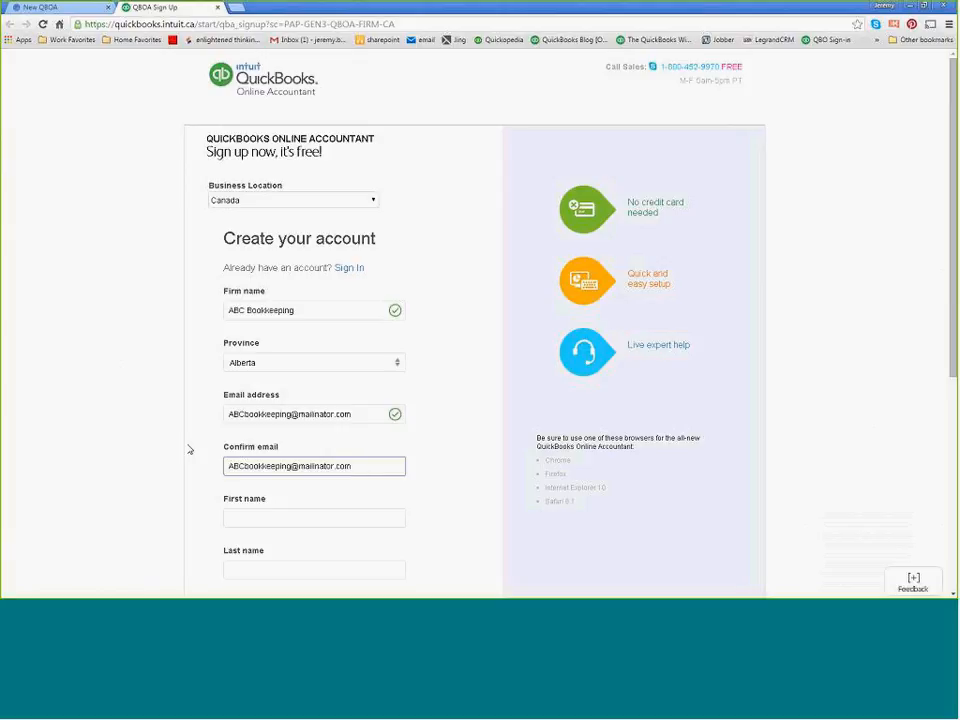
pyautogui.press('Tab')
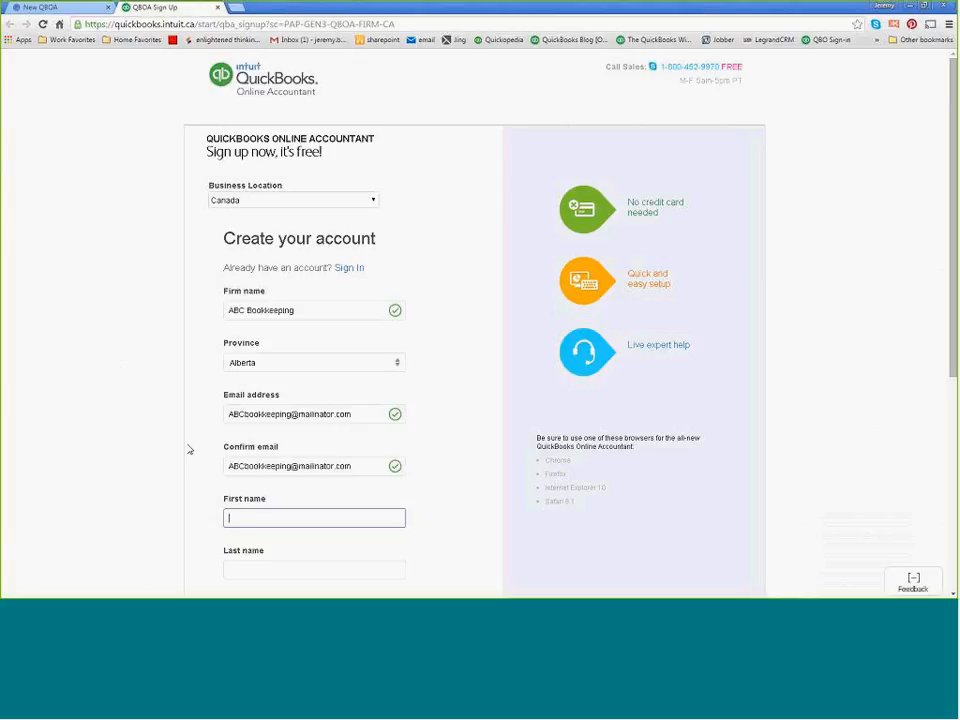
# Enter the account holder's first name and last name.
pyautogui.write('Jeremy')
pyautogui.press('Tab')
pyautogui.scroll(-1, 205, 431)
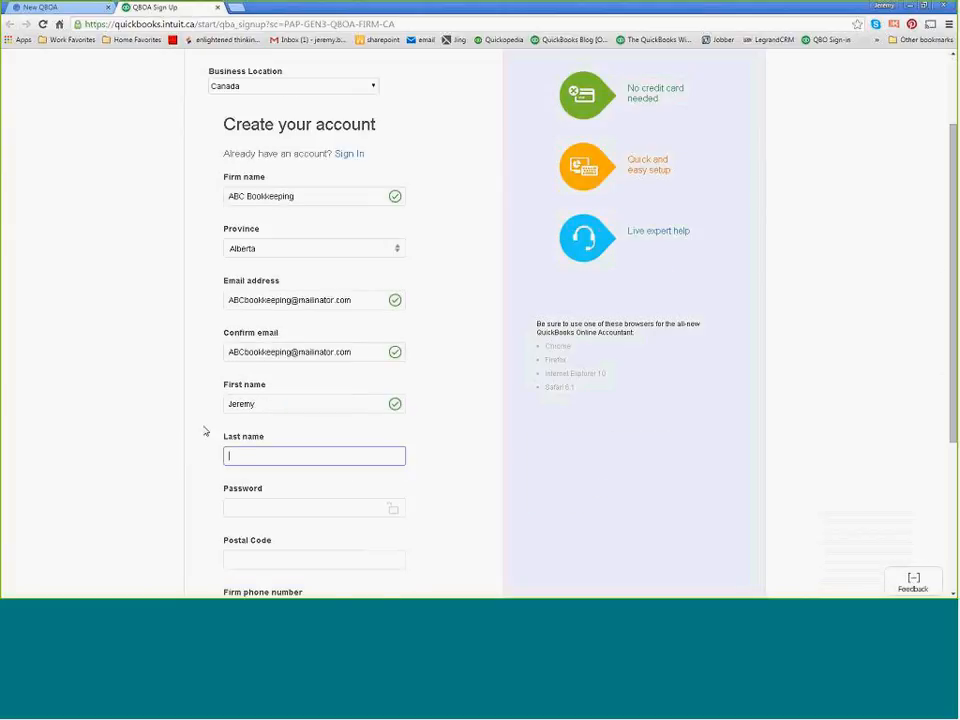
pyautogui.write('Awesome')
pyautogui.press('Tab')
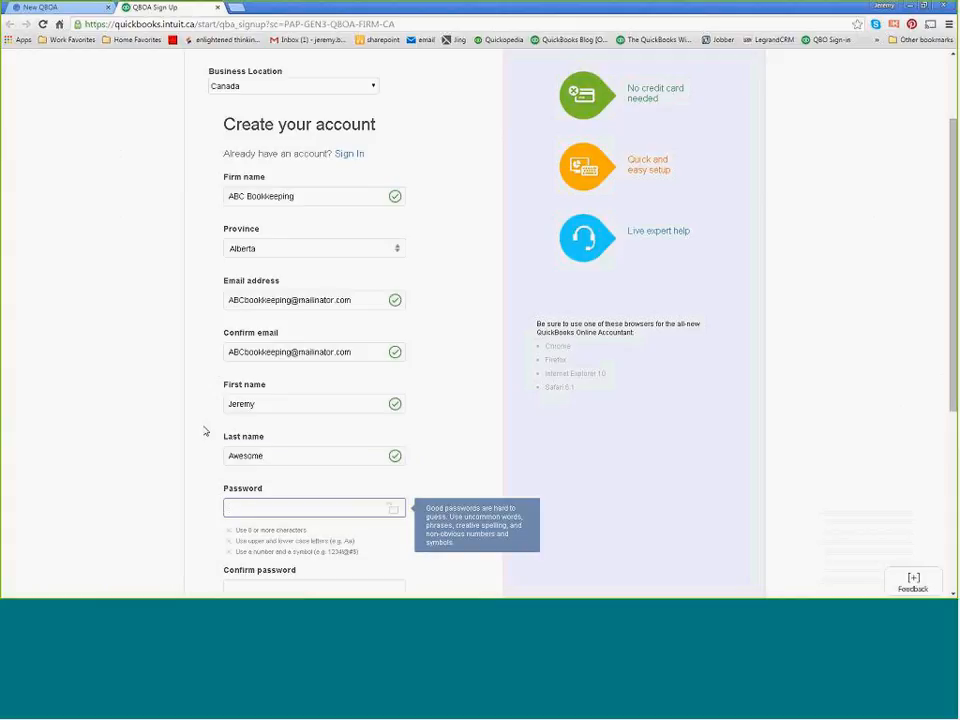
# Enter an account password that meets the listed character rules and repeat it in the password confirmation field.
pyautogui.write('Password')
pyautogui.press('Tab')
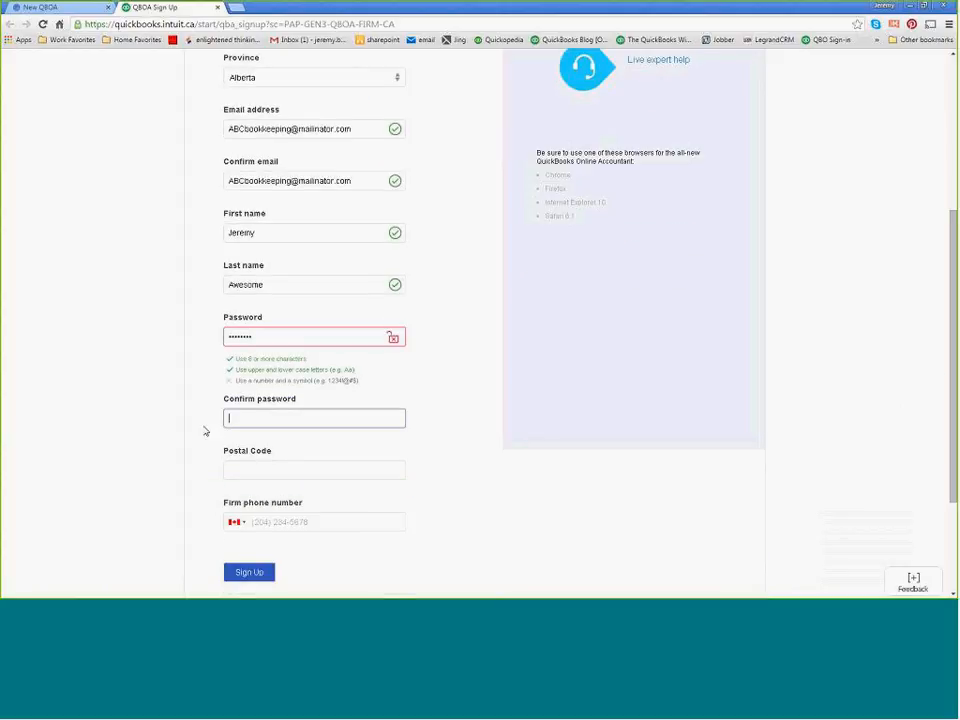
pyautogui.hotkey('shift', 'Tab')
pyautogui.press('BackSpace')
pyautogui.write('••••••')
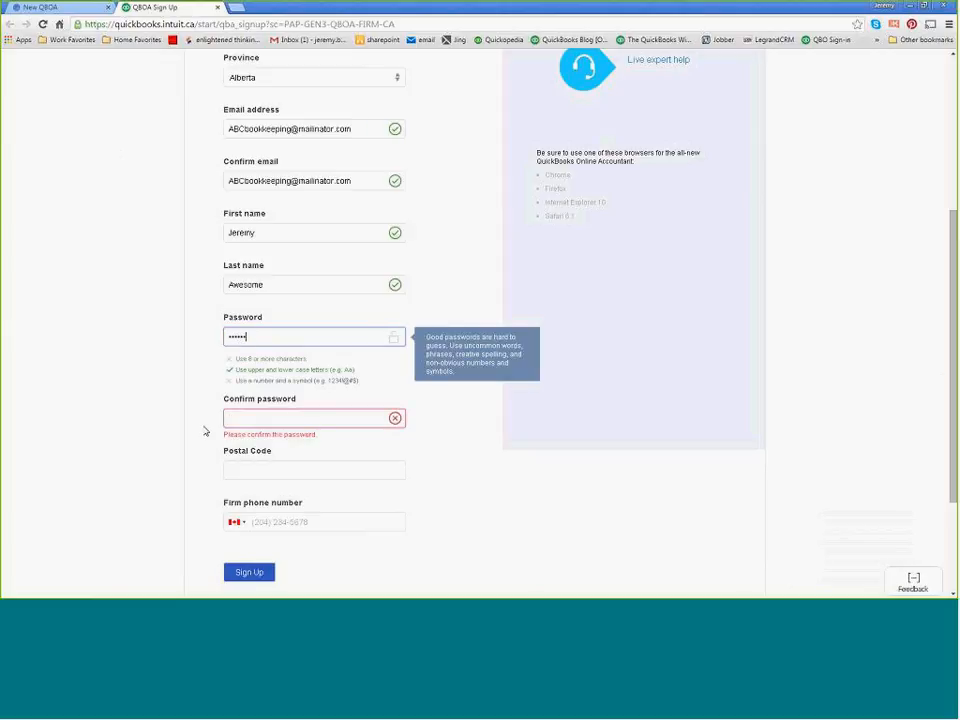
pyautogui.write('•••')
pyautogui.press('Tab')
pyautogui.write('••••••••')
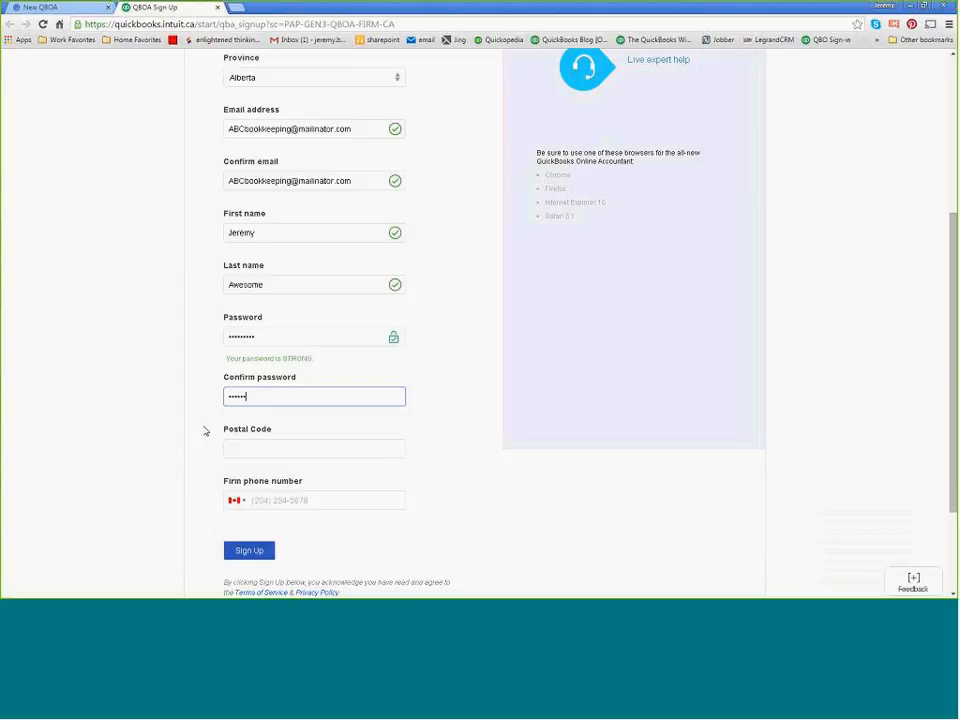
pyautogui.write('•')
pyautogui.press('Tab')
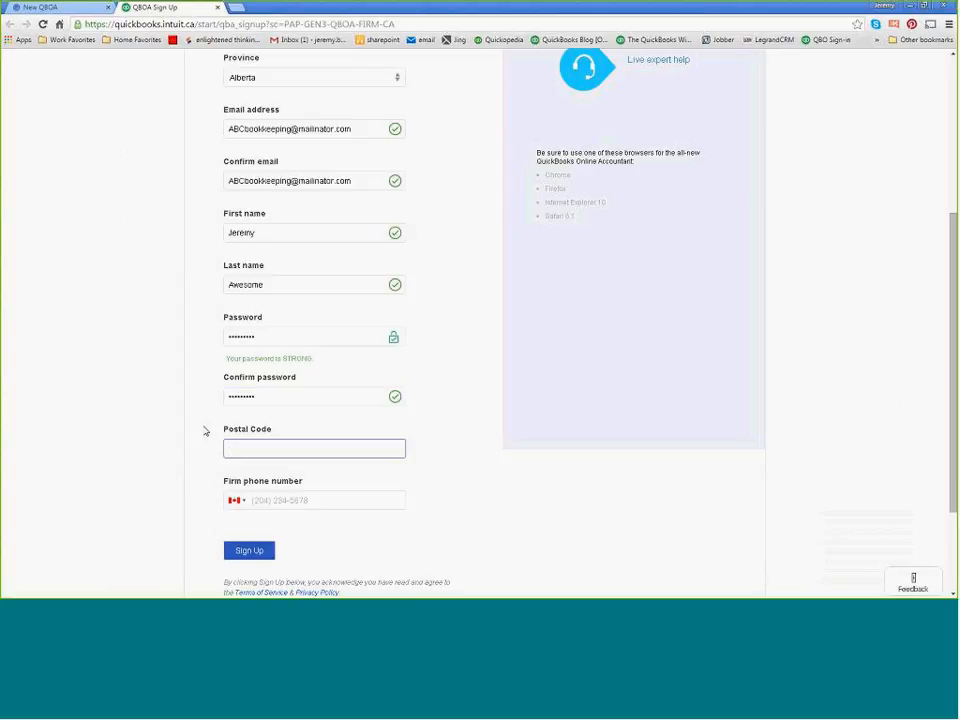
# Fill in the firm's postal code and phone number on the sign-up form.
pyautogui.write('T6r 3l1')
pyautogui.click(204, 431)
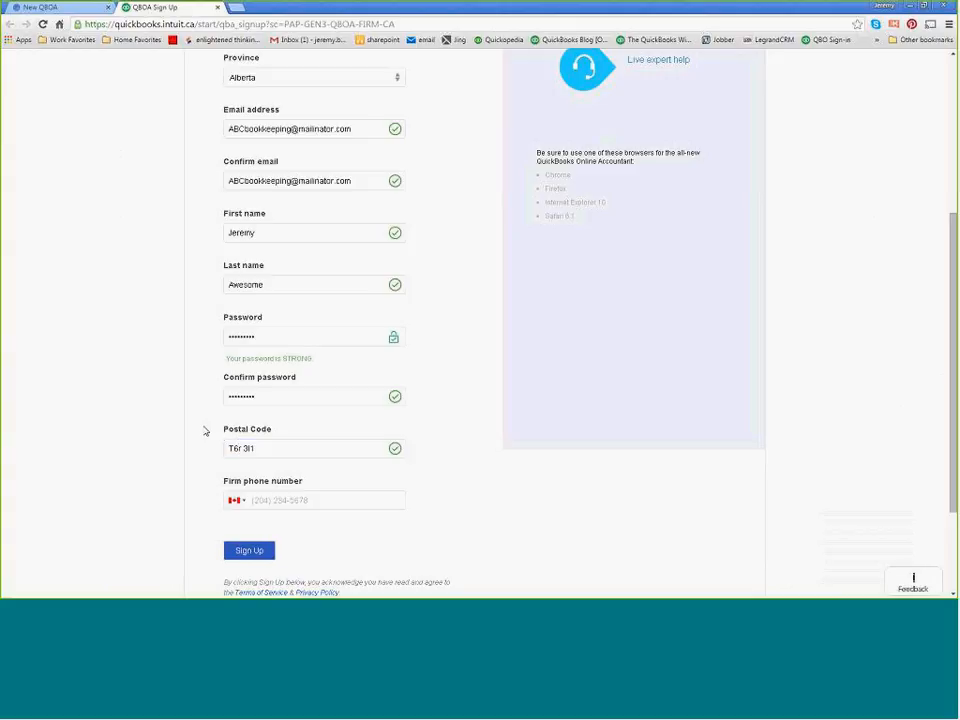
pyautogui.click(274, 502)
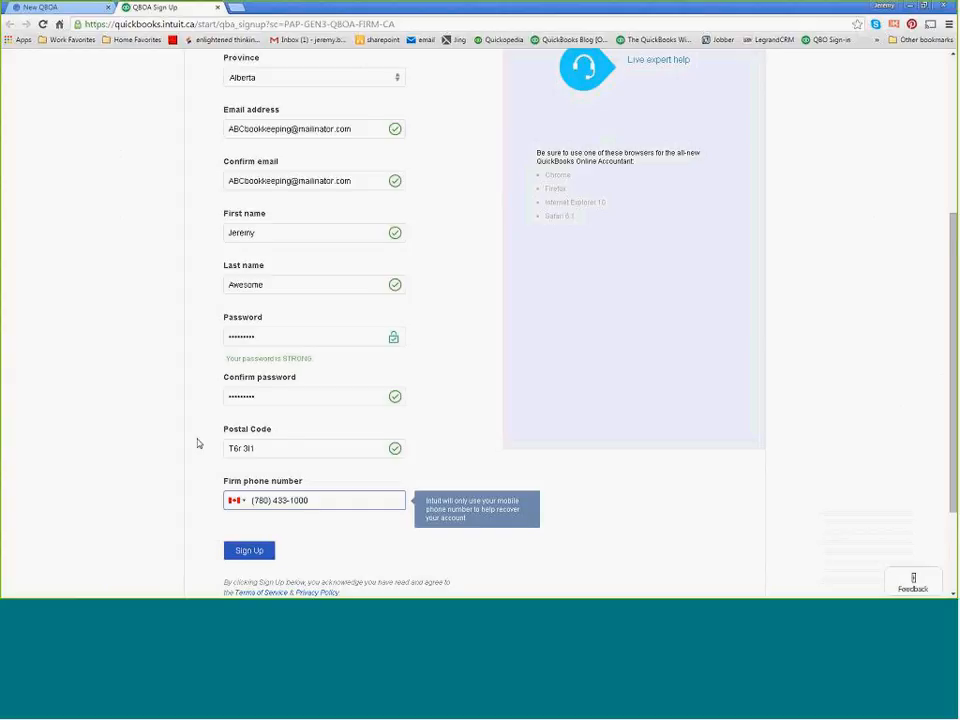
pyautogui.scroll(-1, 200, 448)
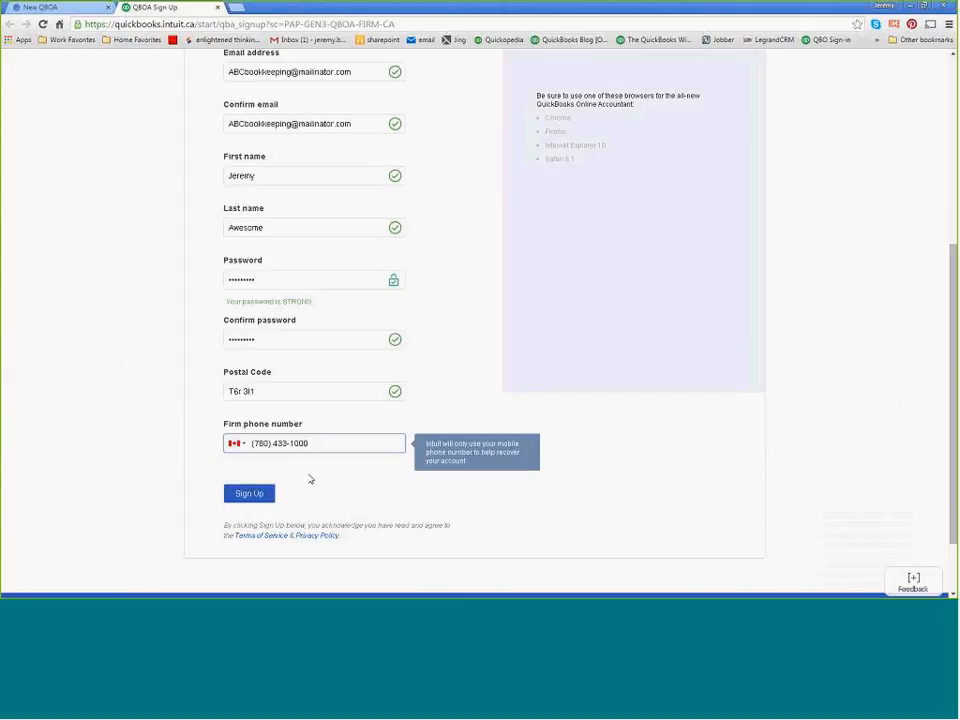
# Submit the sign-up form, then decline saving the password in the browser and dismiss the tour video.
pyautogui.click(249, 494)
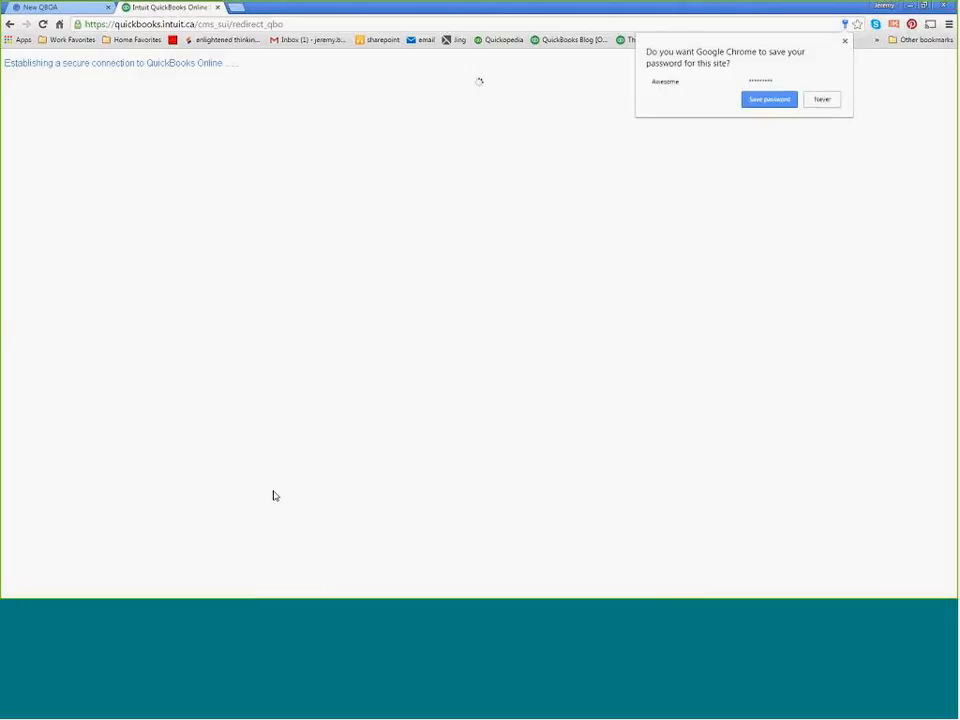
pyautogui.click(822, 102)
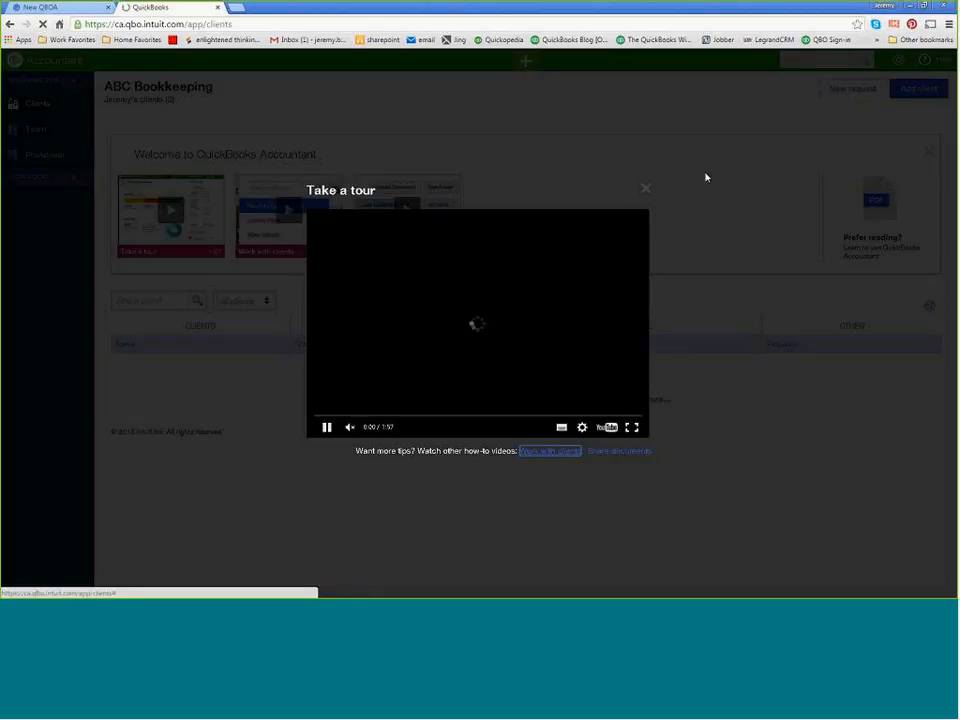
pyautogui.click(645, 190)
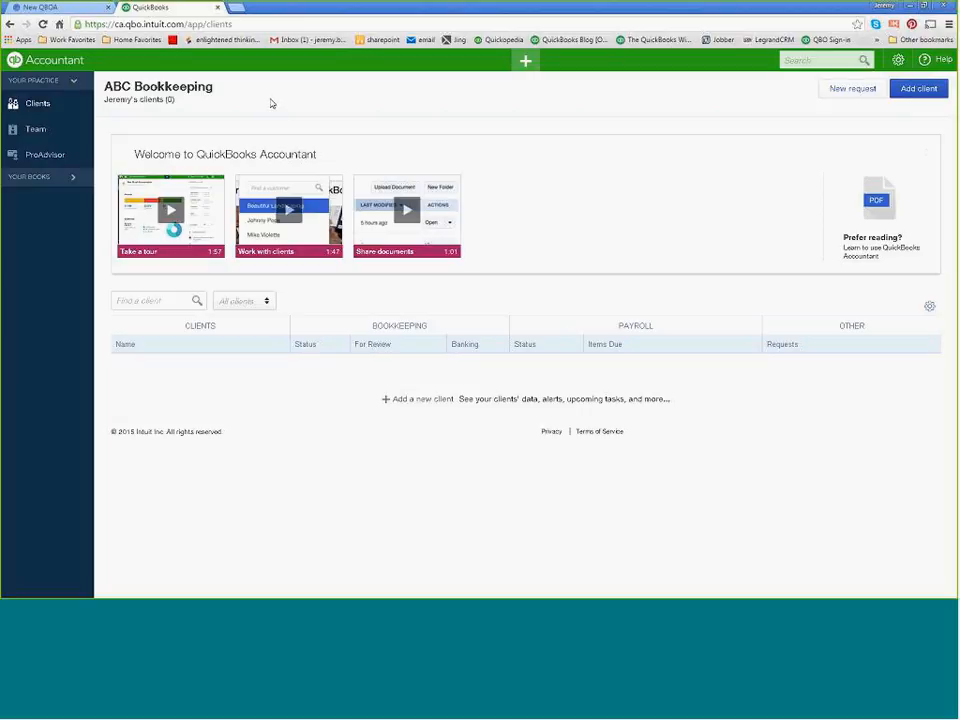
# Start adding a user to the firm's team and enter the new user's first and last name.
pyautogui.click(41, 136)
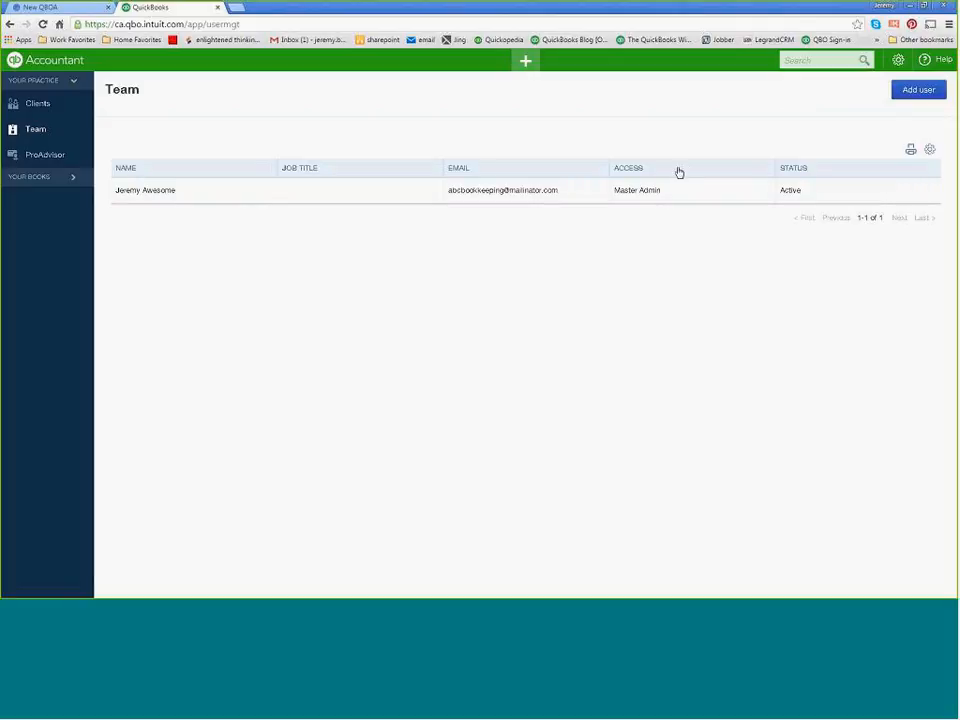
pyautogui.click(919, 92)
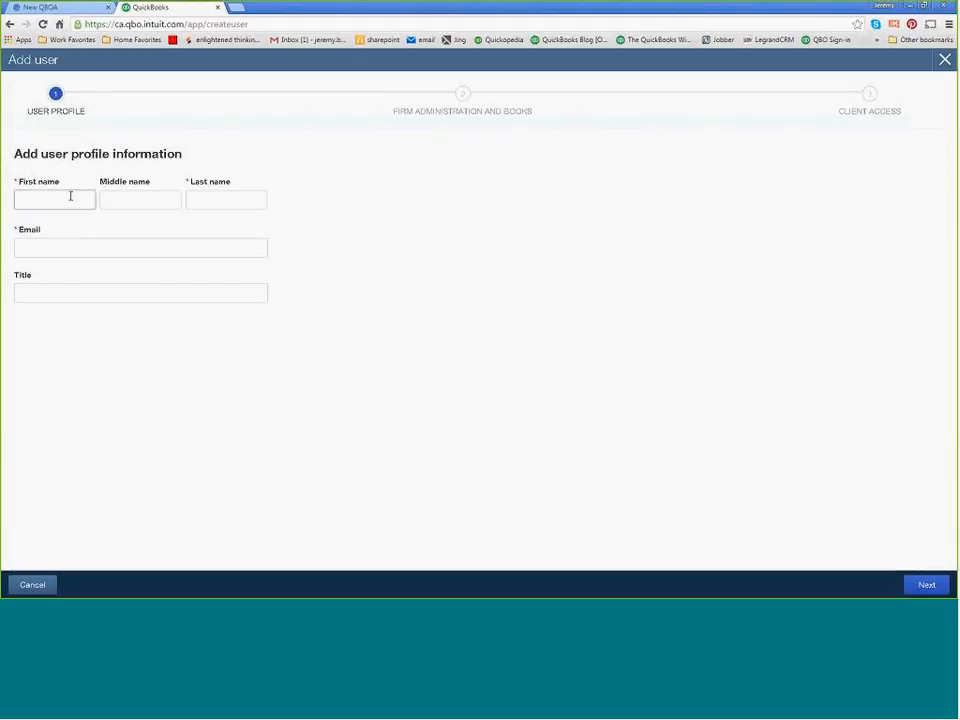
pyautogui.press('Tab')
pyautogui.press('Tab')
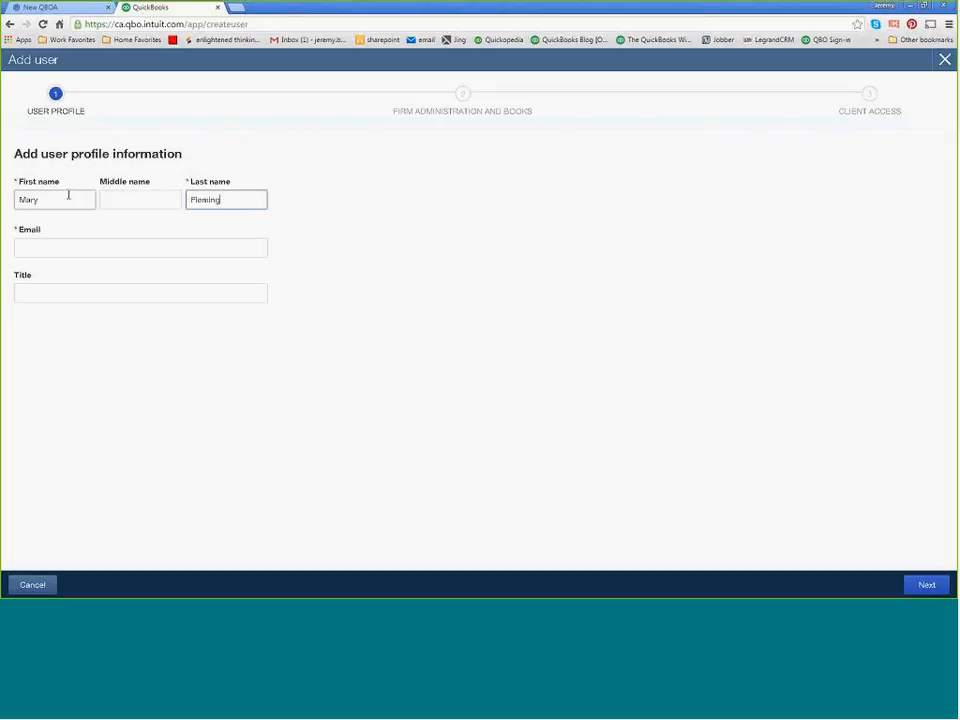
pyautogui.press('Tab')
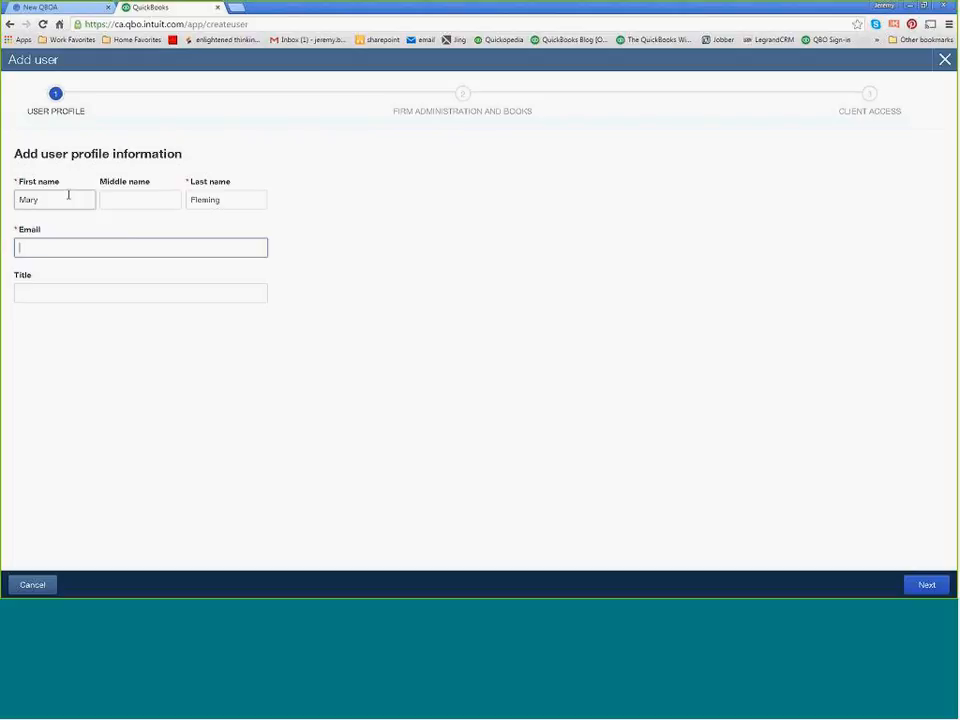
# Enter the new user's email address, set the title to Technician and continue to the firm access settings.
pyautogui.press('Tab')
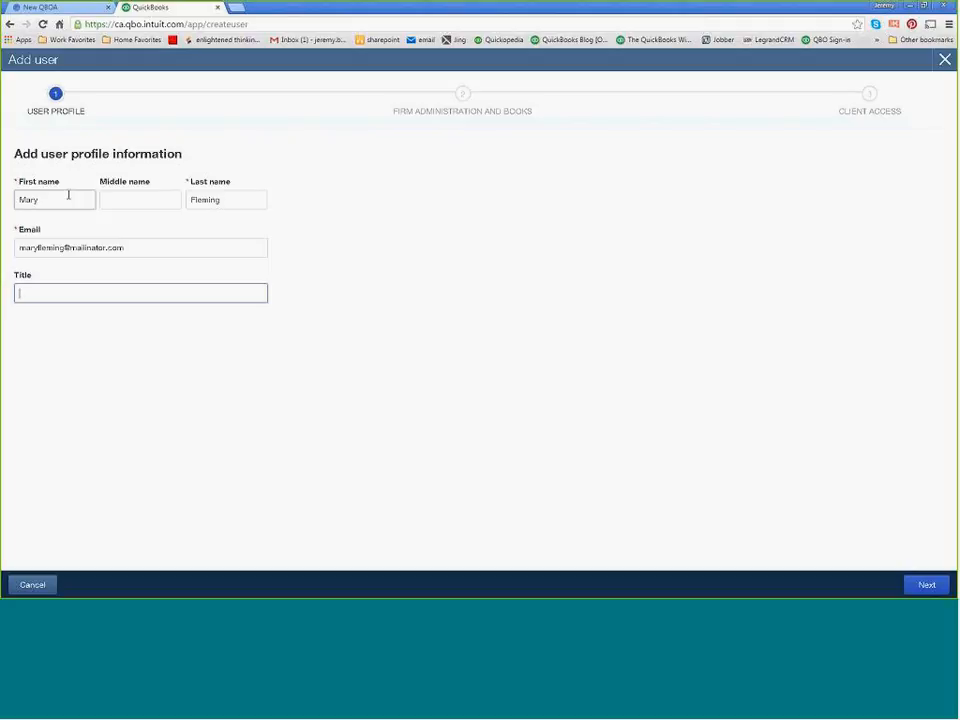
pyautogui.write('Technician')
pyautogui.click(921, 586)
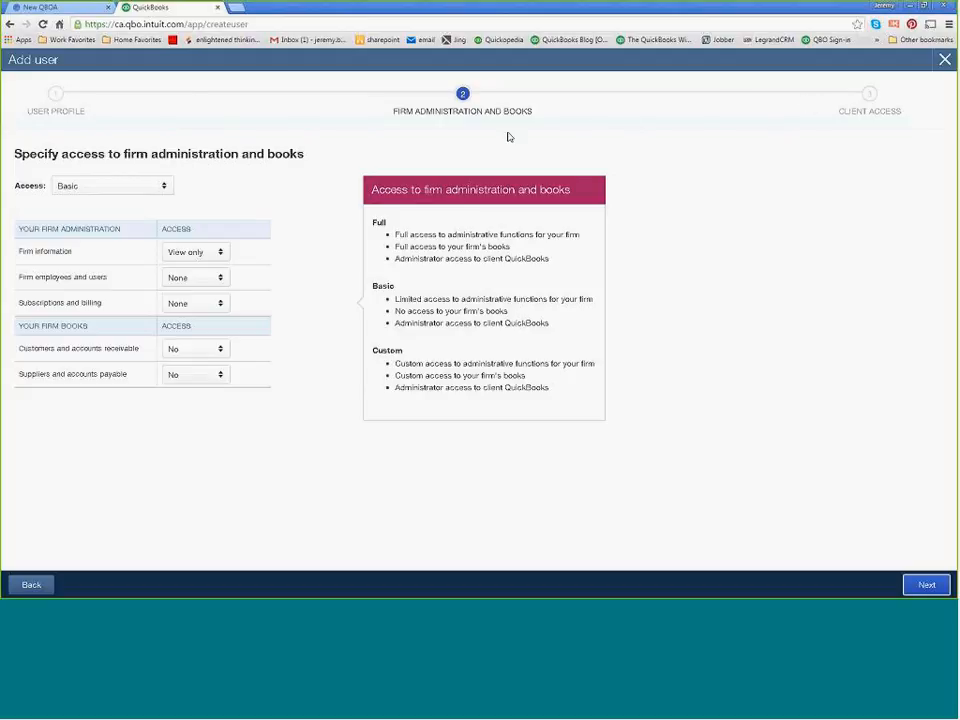
# Keep Basic access to firm administration and books and save the new user with the default client access.
pyautogui.click(167, 188)
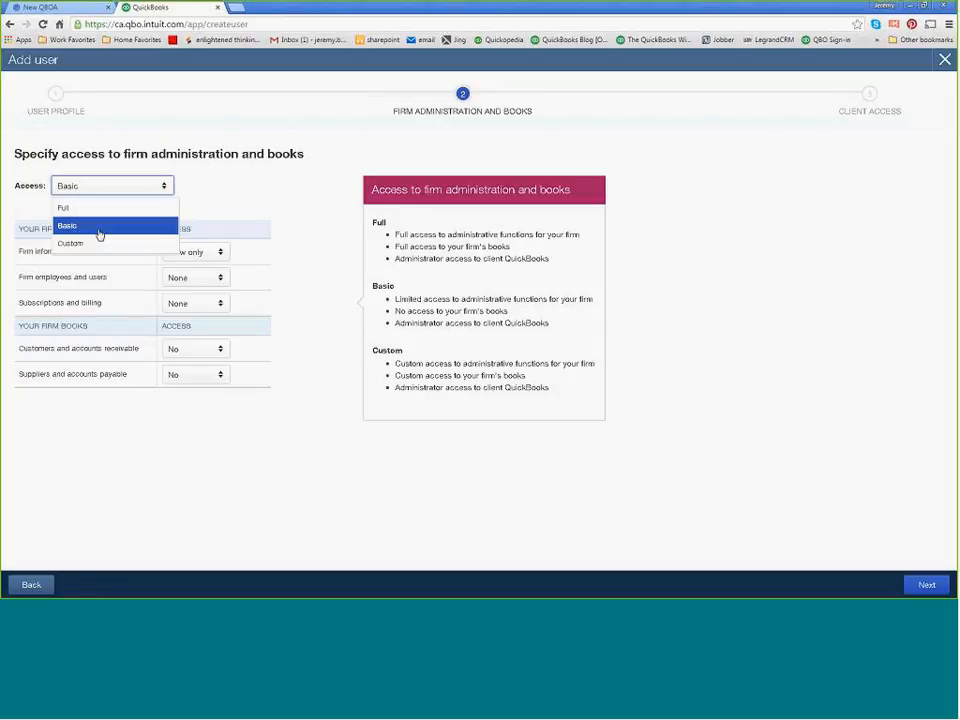
pyautogui.click(99, 228)
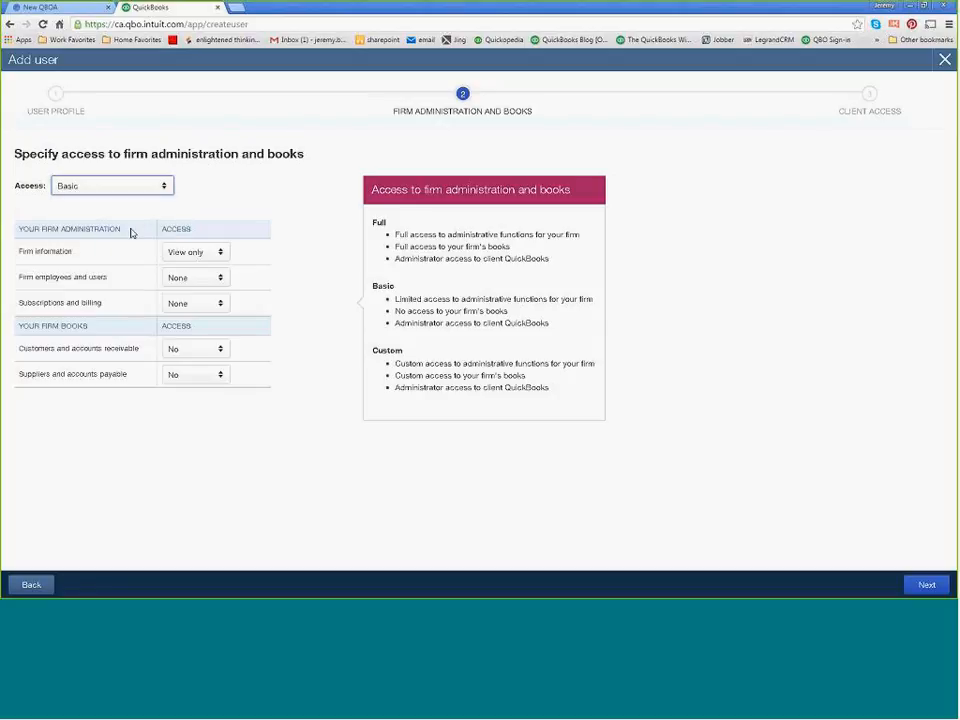
pyautogui.click(926, 584)
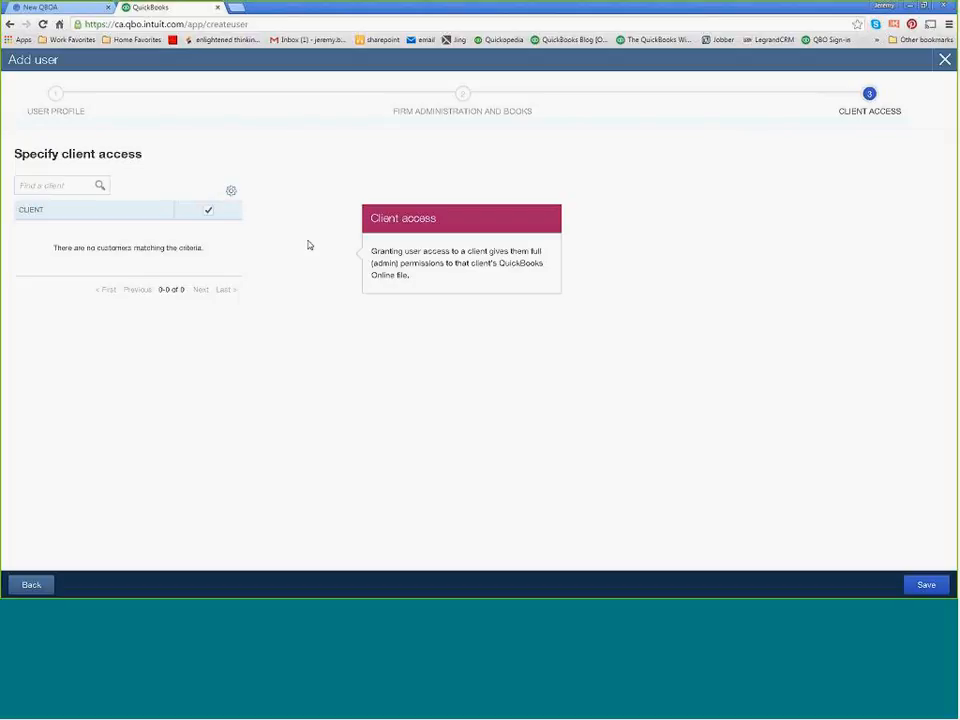
pyautogui.click(922, 587)
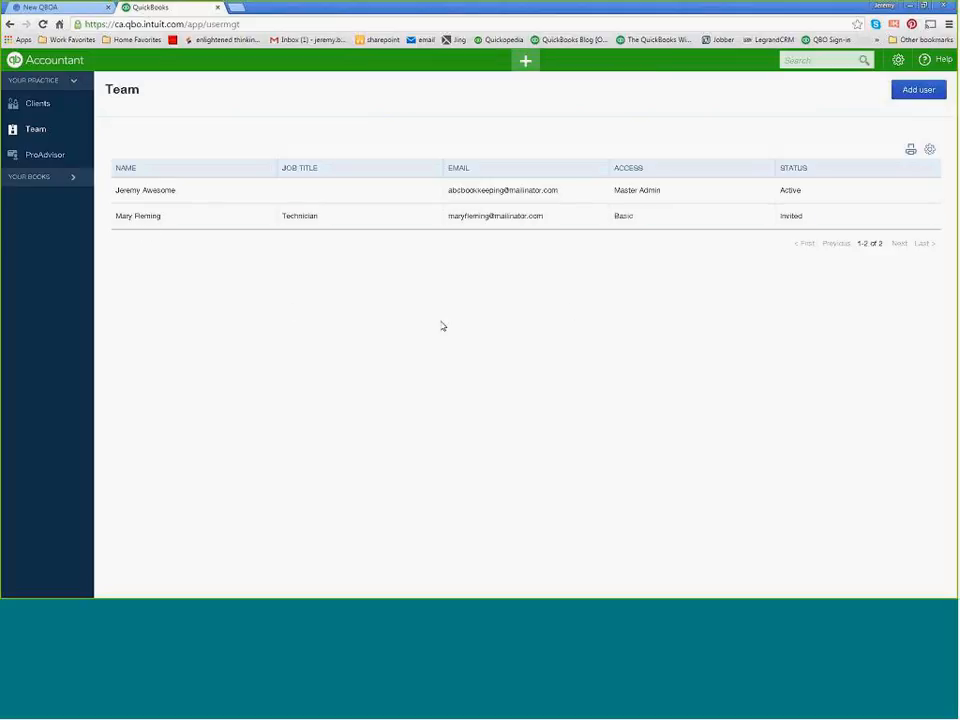
# Copy the invited team member's email address from their user profile.
pyautogui.moveTo(549, 221); pyautogui.dragTo(465, 220)
pyautogui.rightClick(465, 220)
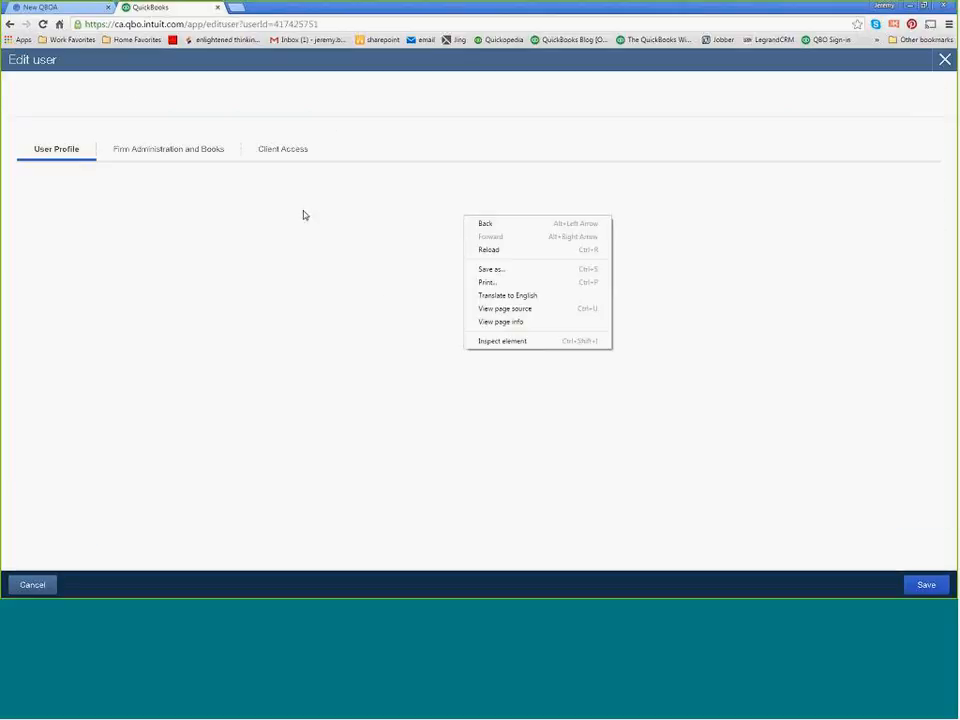
pyautogui.moveTo(144, 364); pyautogui.dragTo(37, 370)
pyautogui.rightClick(37, 370)
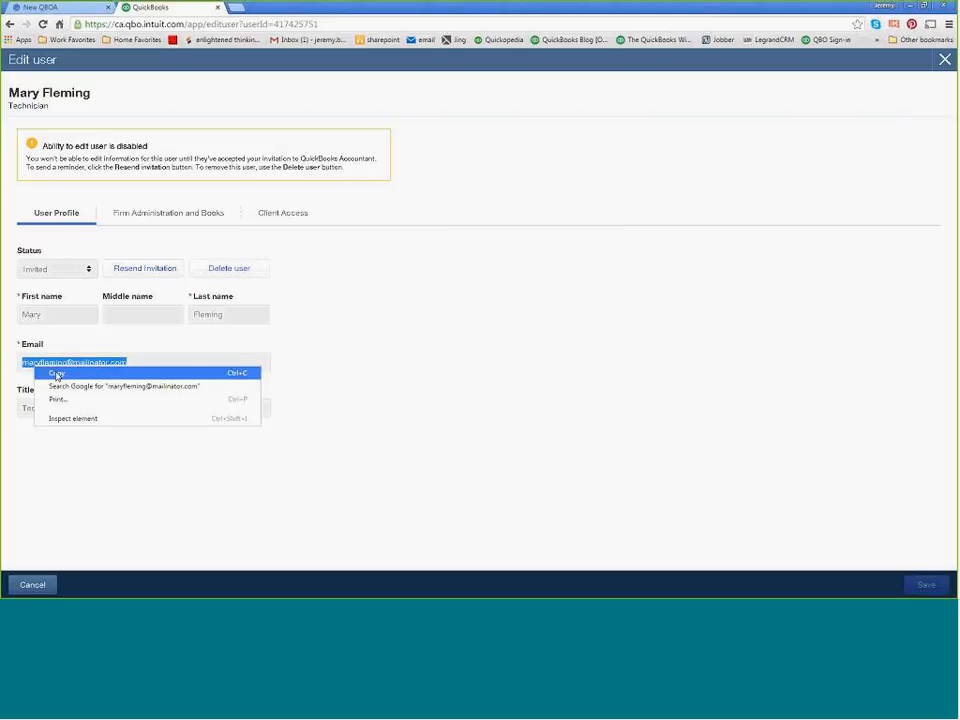
pyautogui.click(54, 375)
# Load mailinator.com in a new browser tab and close the team member's profile back in QuickBooks.
pyautogui.click(240, 13)
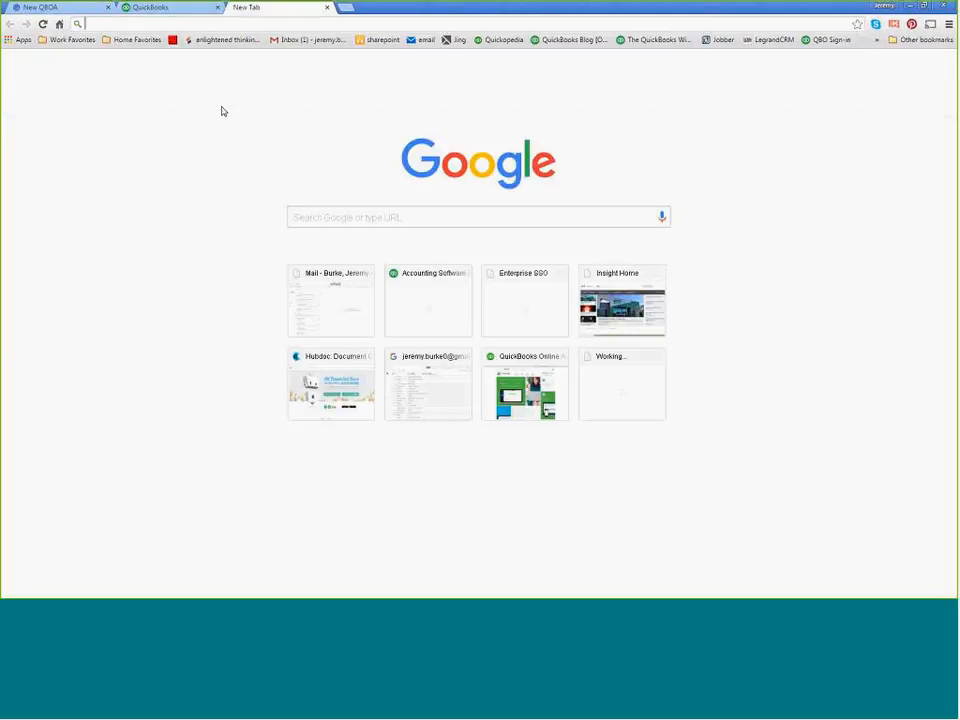
pyautogui.write('maili')
pyautogui.write('tor.com')
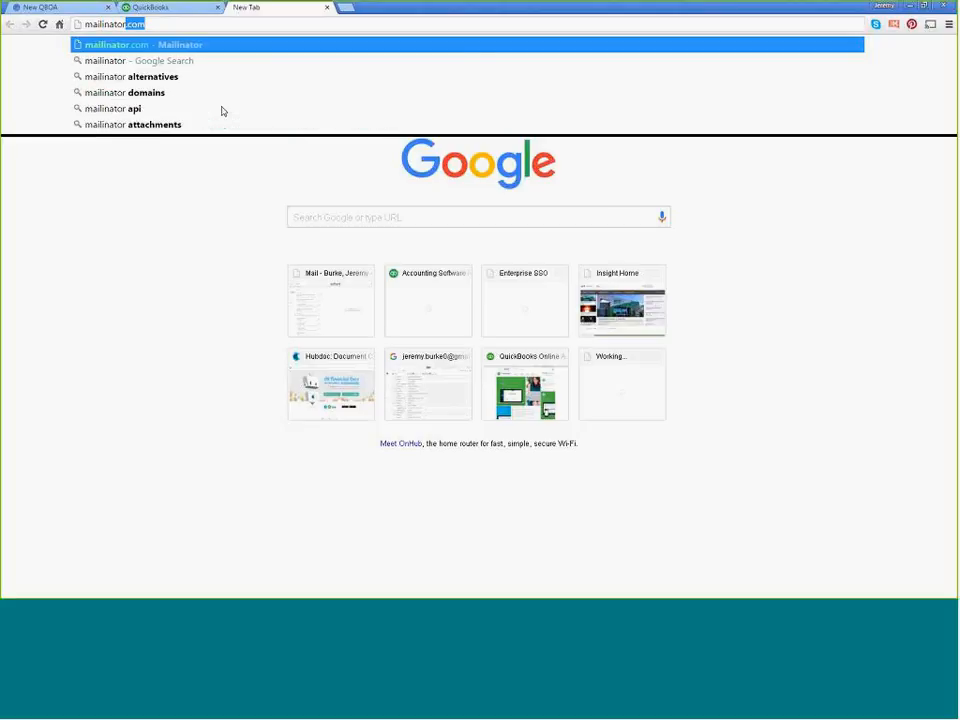
pyautogui.press('Return')
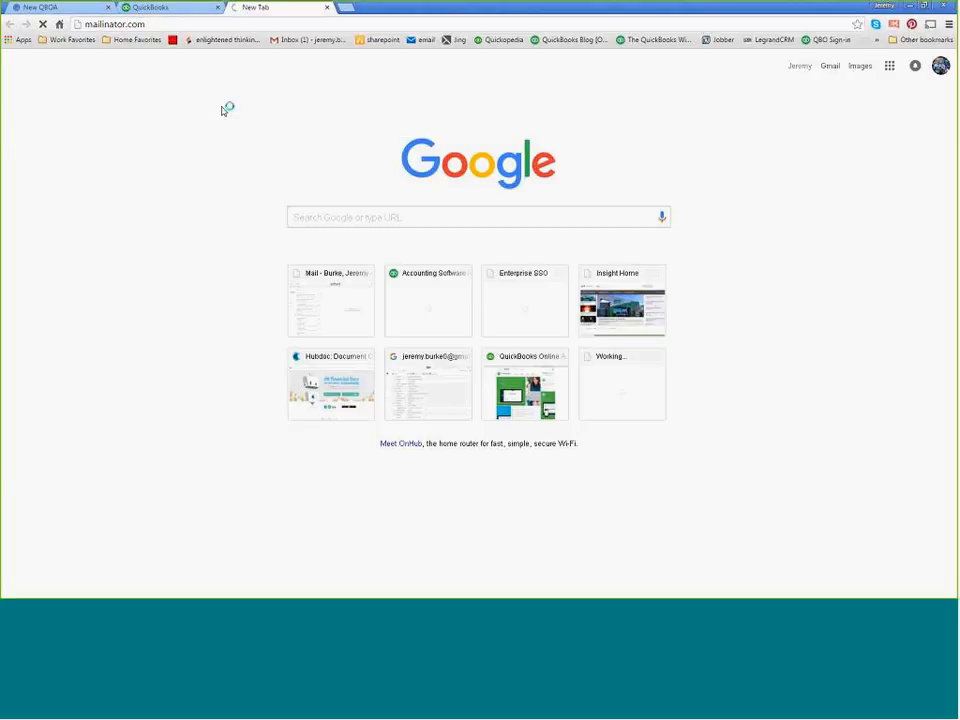
pyautogui.click(156, 9)
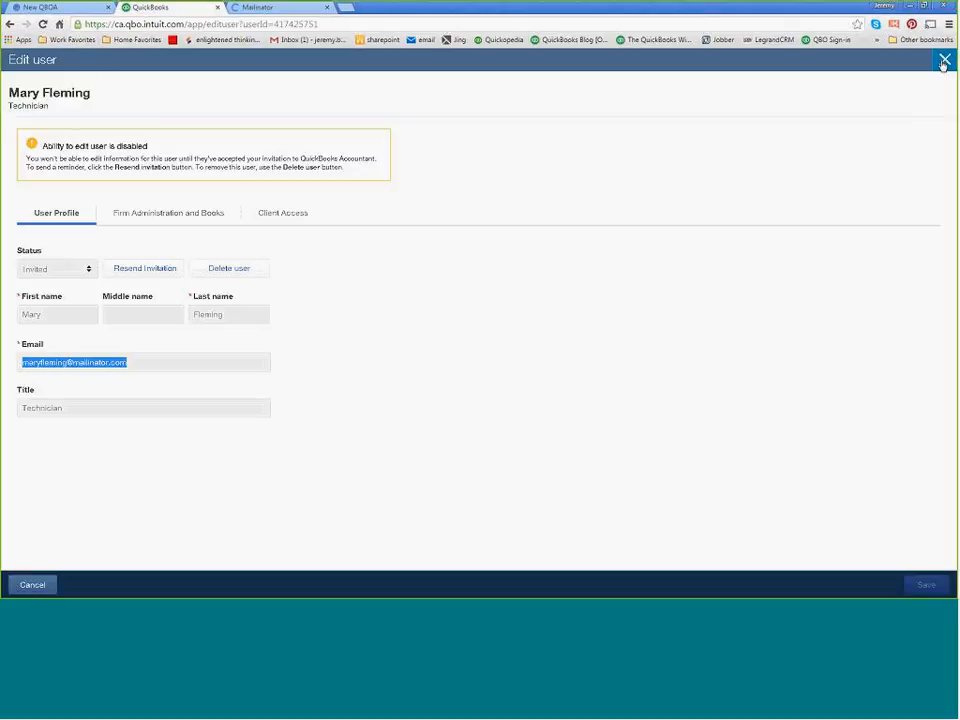
pyautogui.click(944, 61)
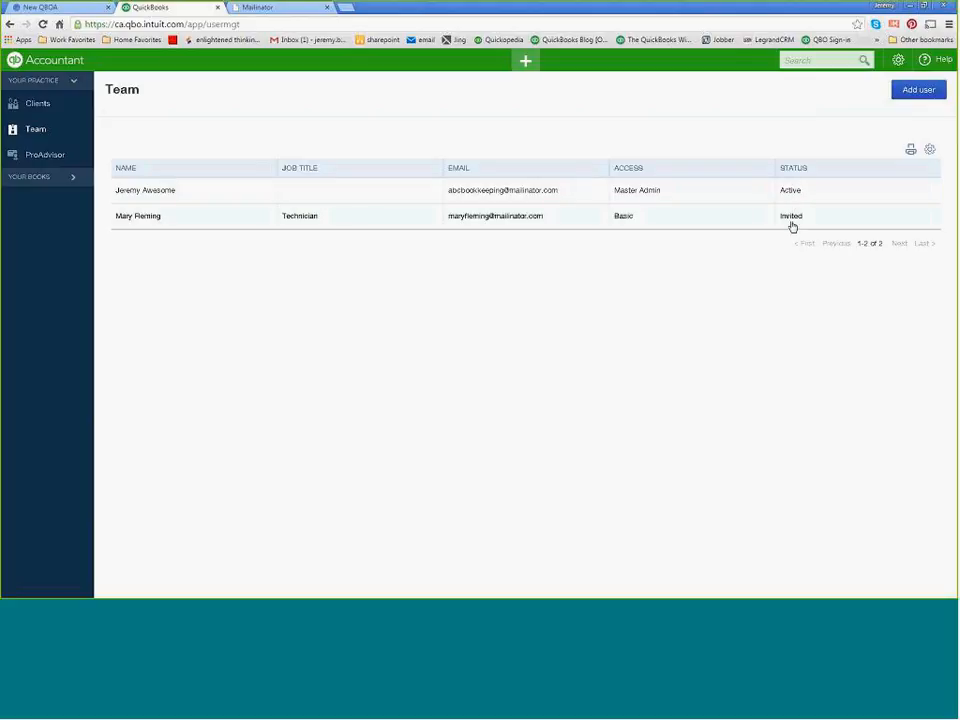
# Switch to Mailinator, look up the inbox for the copied address and open the QuickBooks Accountant invitation email.
pyautogui.click(268, 8)
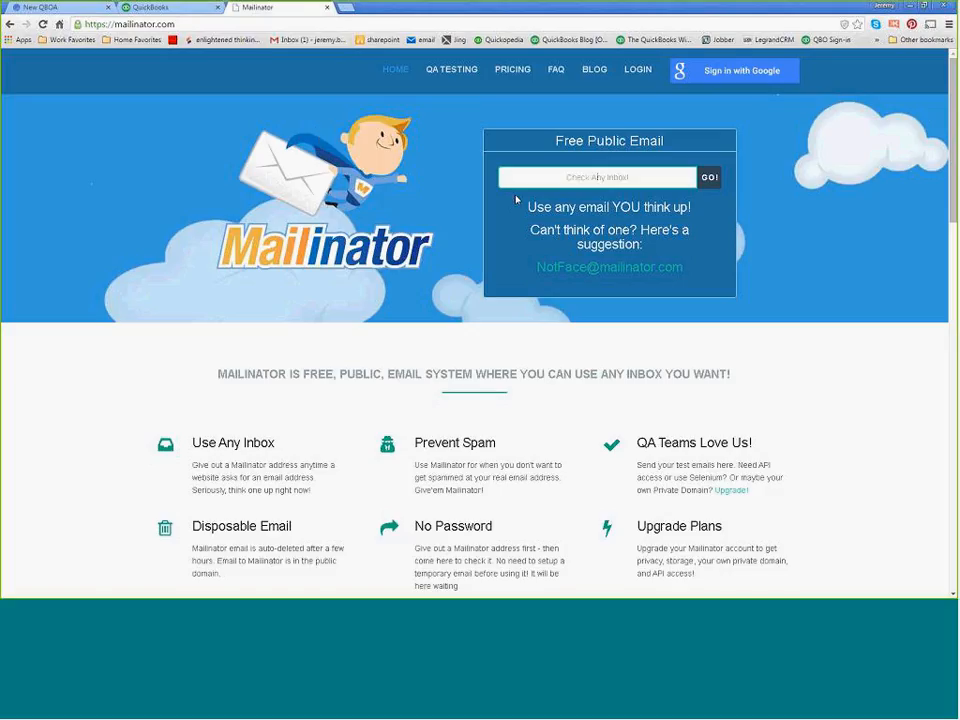
pyautogui.hotkey('ctrl', 'v')
pyautogui.press('Return')
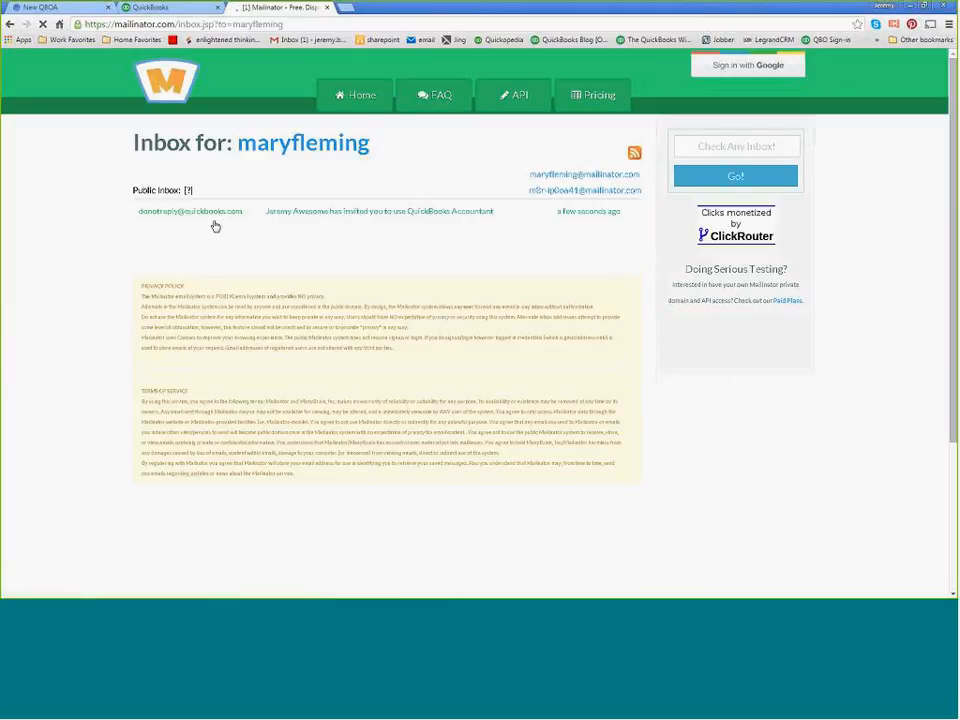
pyautogui.click(208, 215)
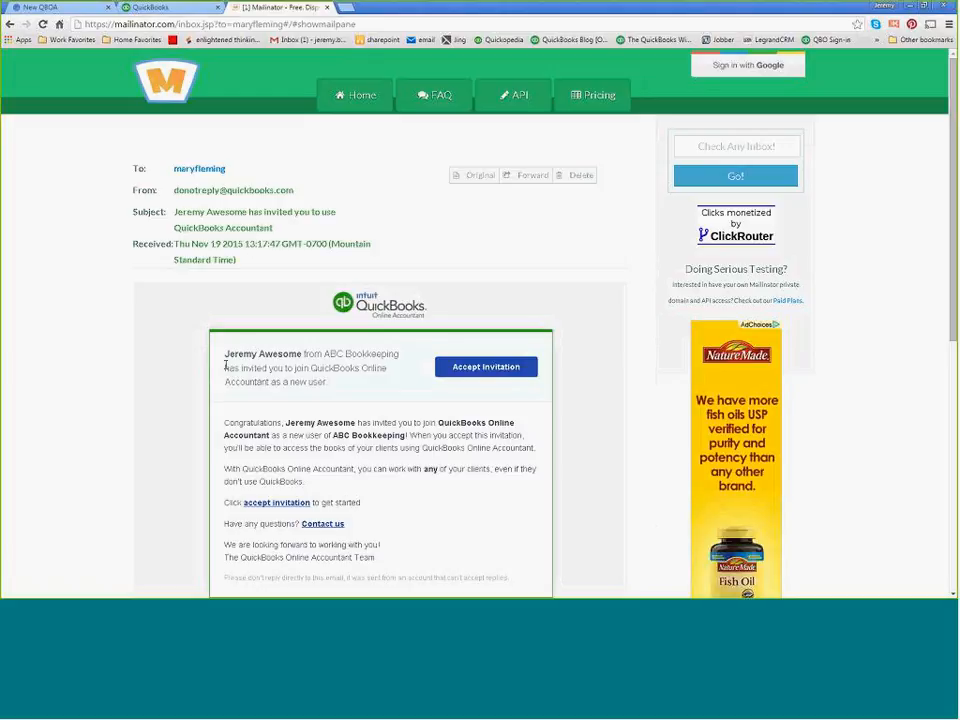
# Accept the emailed invitation to join ABC Bookkeeping and continue to the form for creating the user.
pyautogui.scroll(-1, 241, 363)
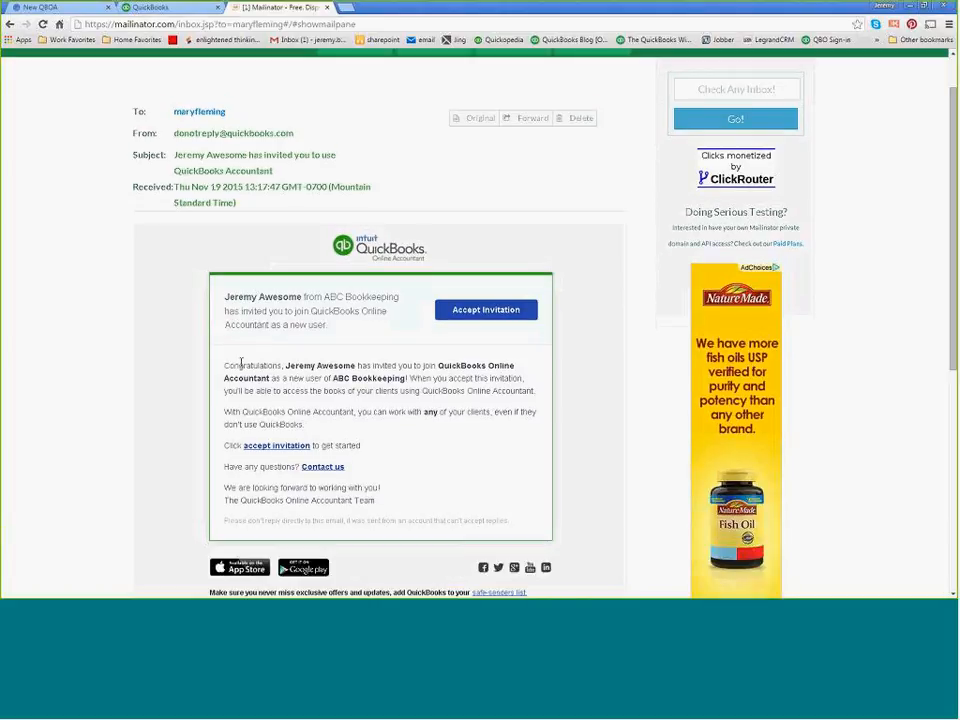
pyautogui.click(471, 315)
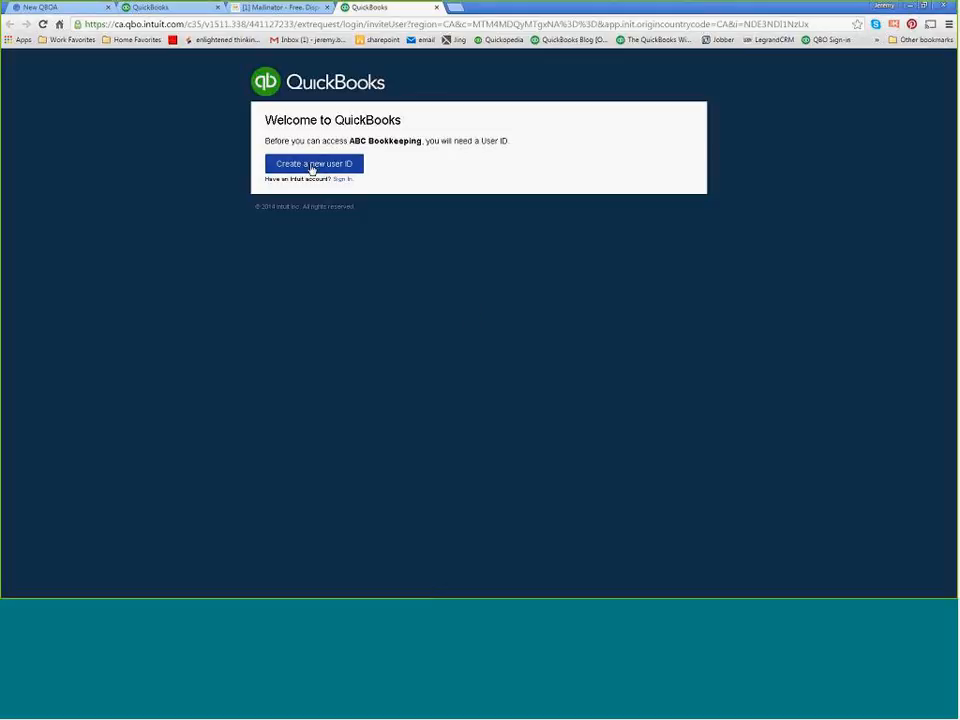
pyautogui.click(311, 166)
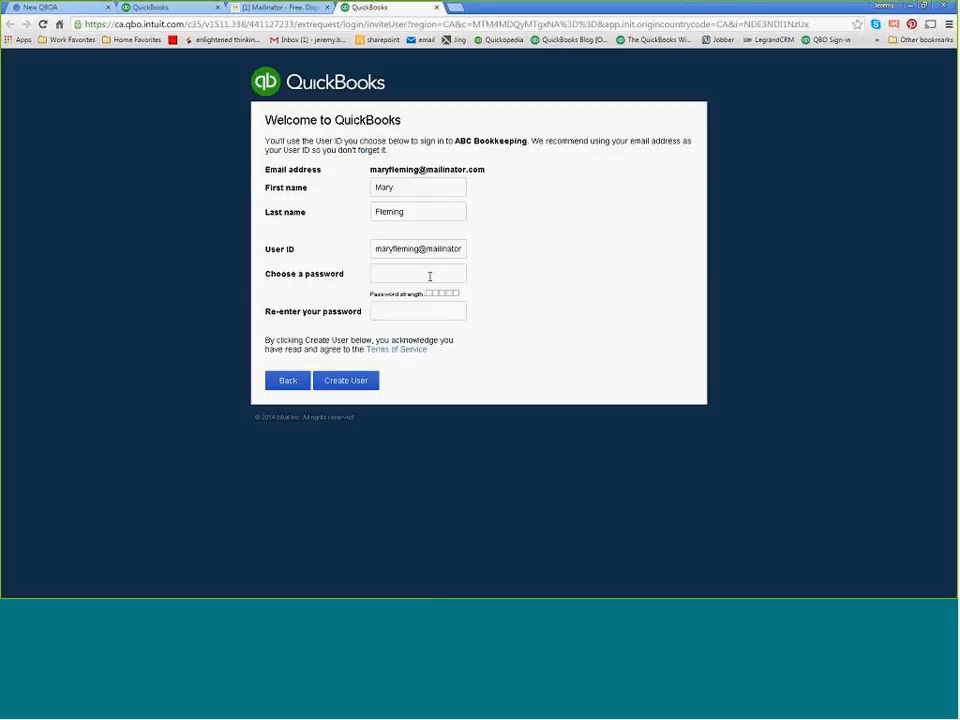
# Try to enter a password for the invited user and repeat it in the confirmation field.
pyautogui.click(394, 278)
pyautogui.write('•••••••••')
pyautogui.press('Tab')
pyautogui.write('•')
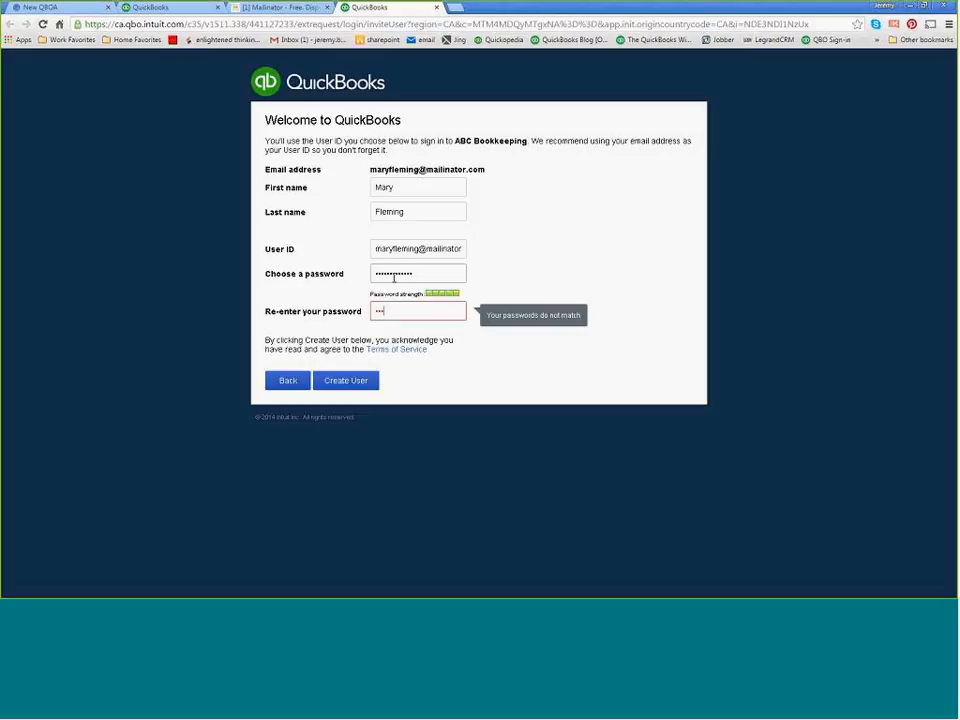
pyautogui.write('•••')
pyautogui.press('BackSpace')
pyautogui.press('BackSpace')
pyautogui.press('BackSpace')
pyautogui.press('BackSpace')
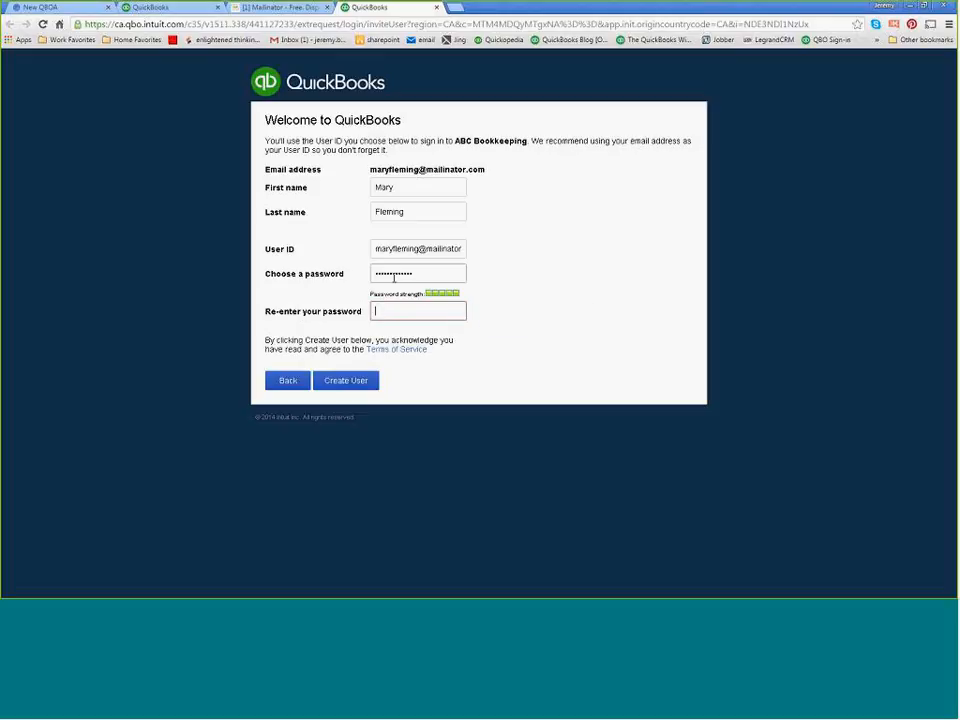
# Enter the invited user's password again and repeat it in full in the password confirmation field.
pyautogui.hotkey('shift', 'Tab')
pyautogui.write('••••••••••')
pyautogui.press('Tab')
pyautogui.write('•••••••••••')
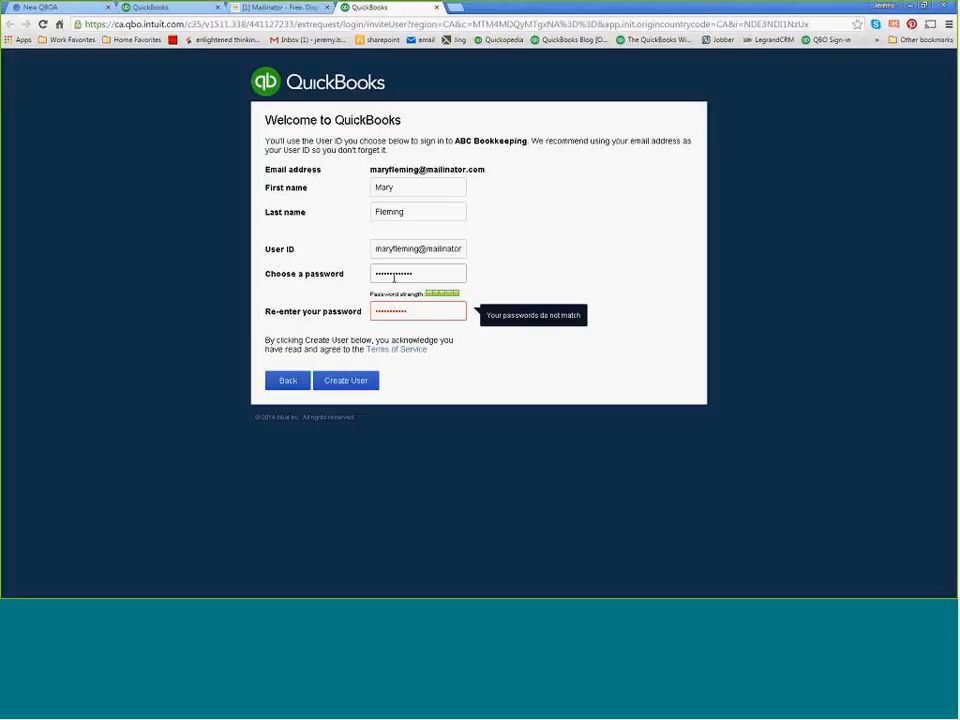
pyautogui.write('••')
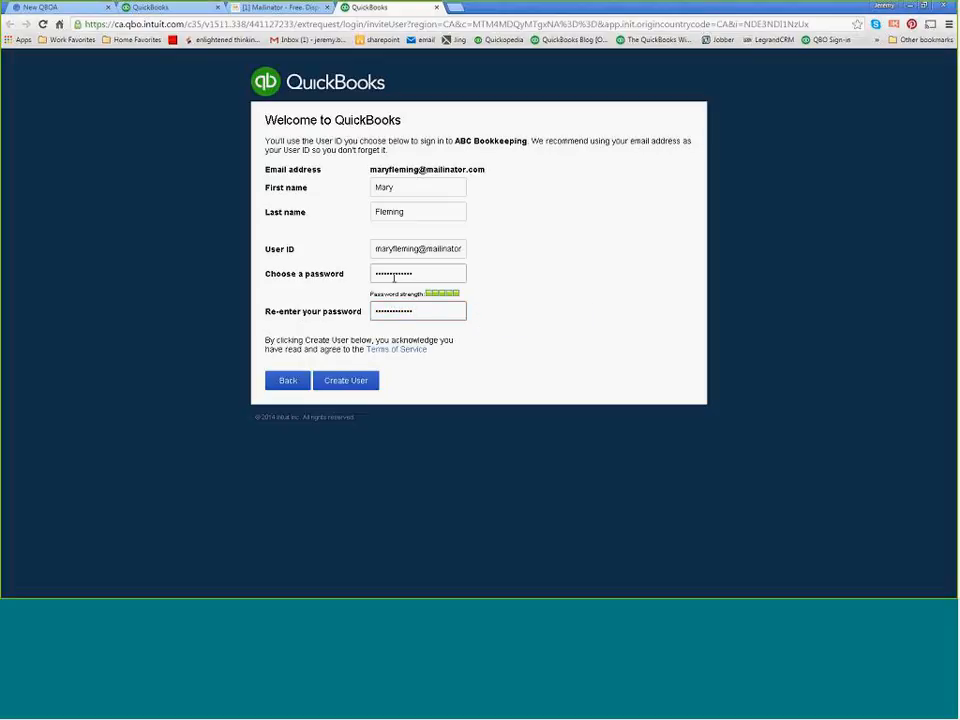
# Create the invited user's account and sign in to the firm's QuickBooks Accountant.
pyautogui.click(346, 386)
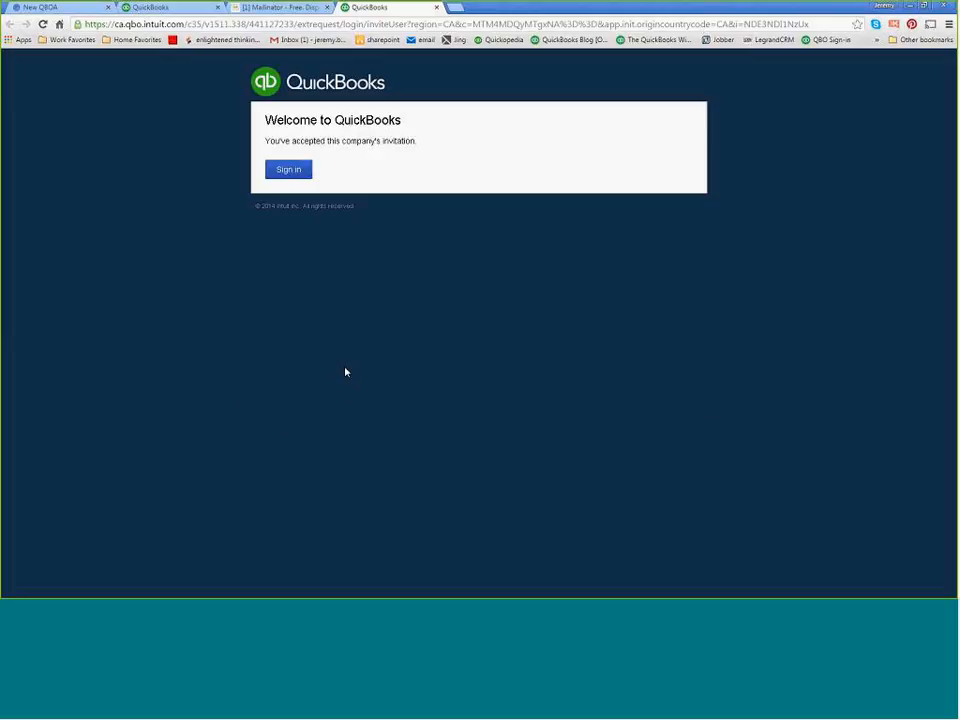
pyautogui.click(288, 170)
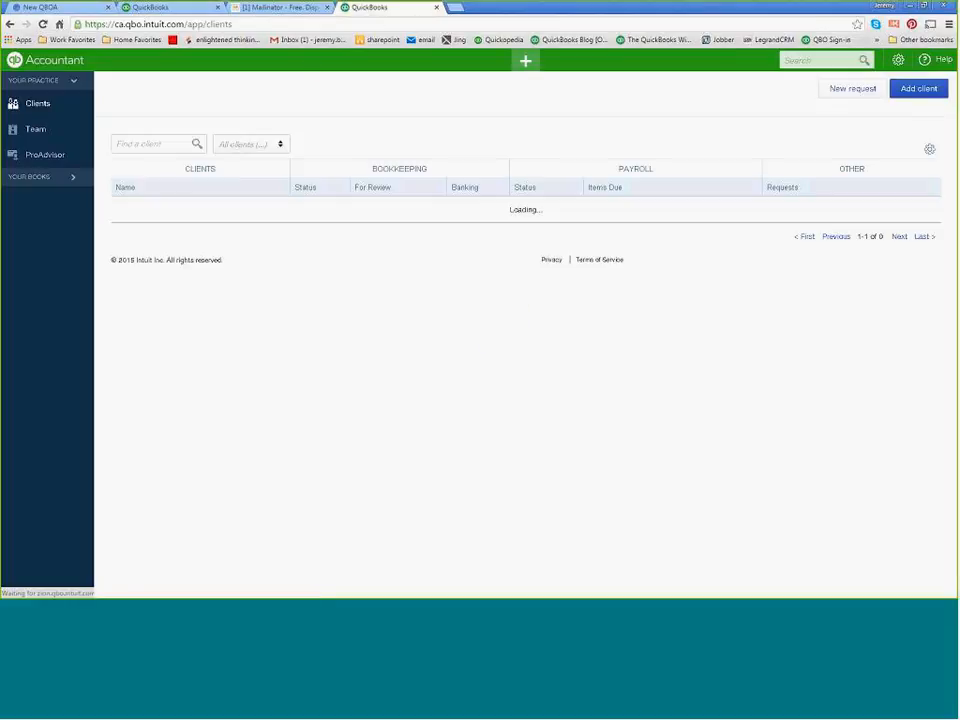
# Close the invited user's QuickBooks page and reload the firm's Team page to refresh the member statuses.
pyautogui.moveTo(377, 14); pyautogui.dragTo(0, 228)
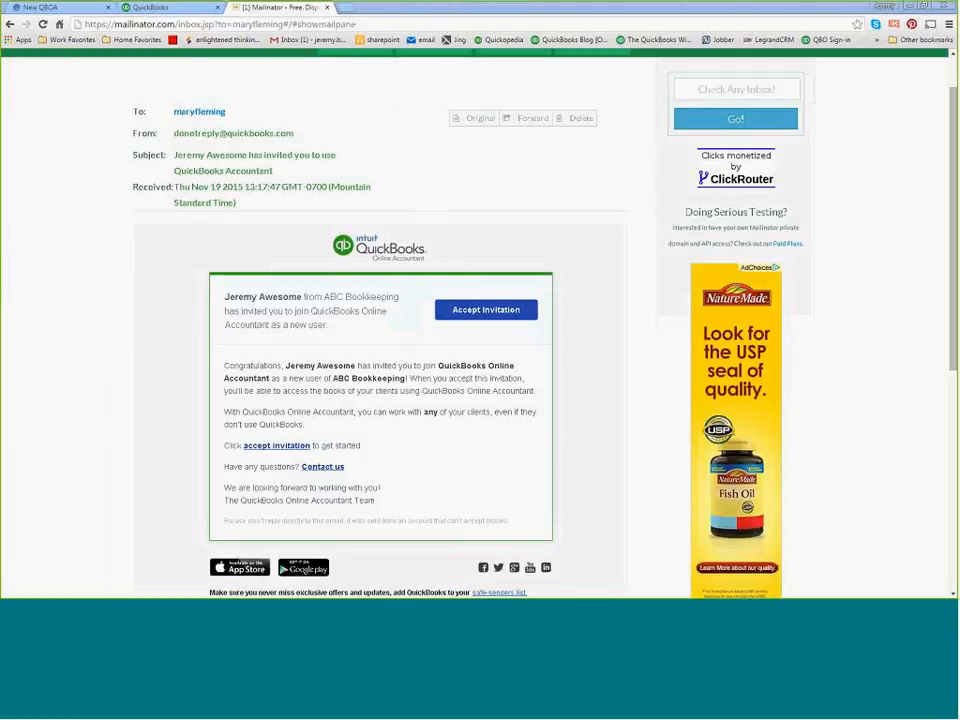
pyautogui.click(138, 10)
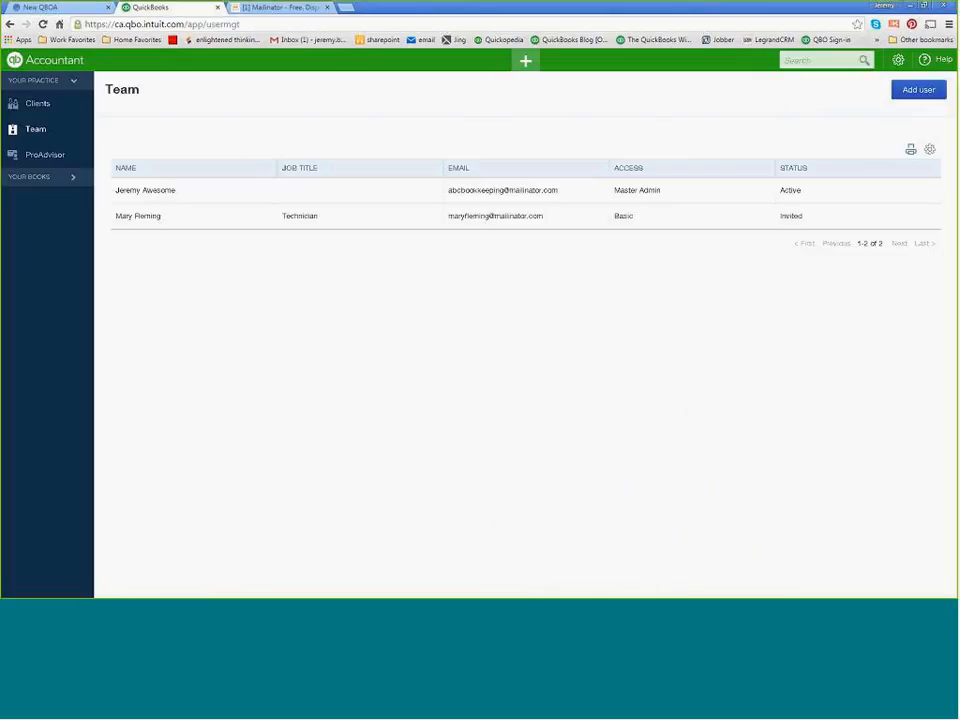
pyautogui.click(42, 24)
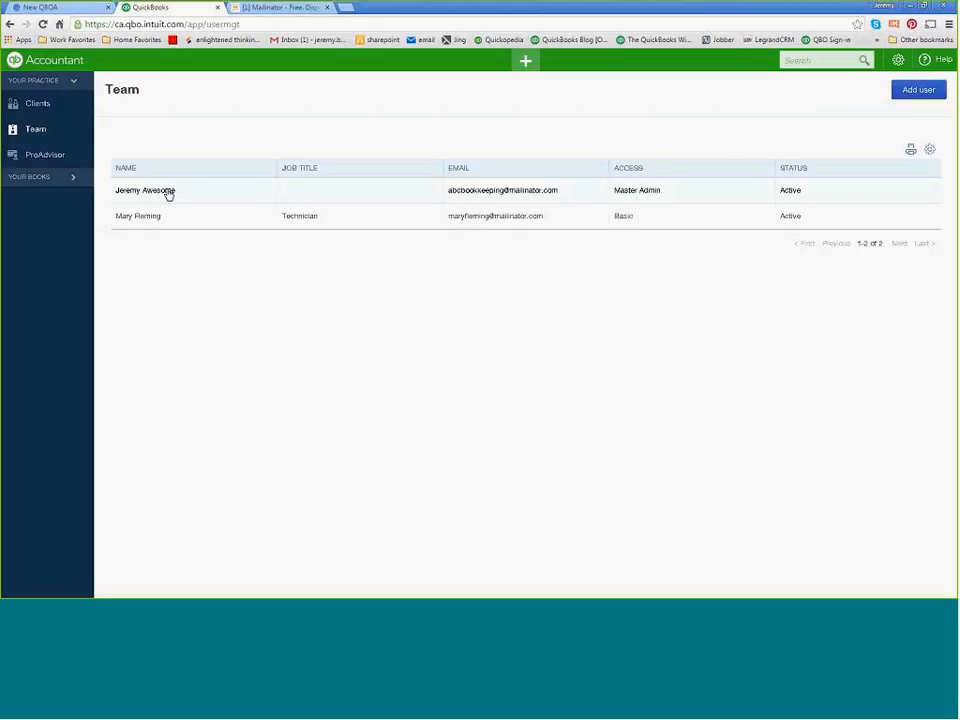
# Open the firm's Audit Log and review the logged sign-ins, user changes and added accounts.
pyautogui.click(897, 64)
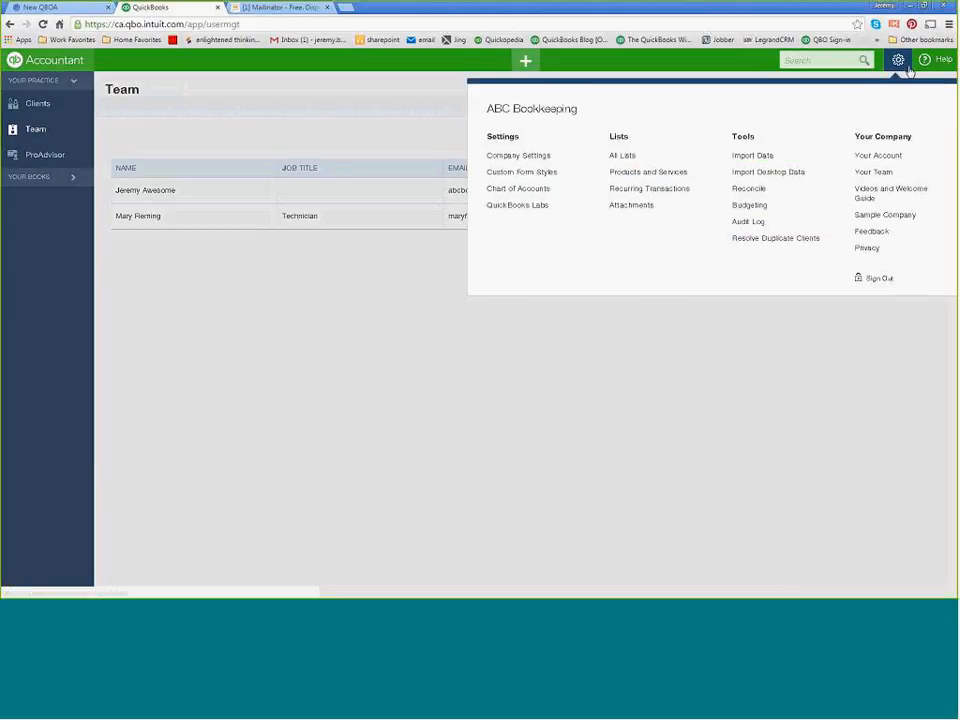
pyautogui.click(752, 224)
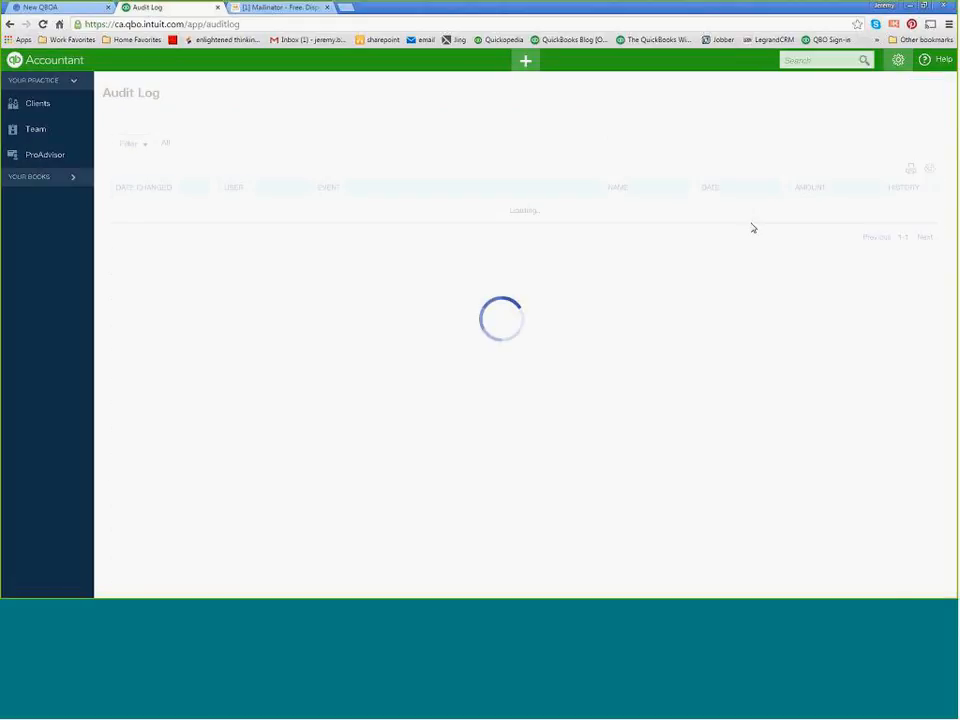
pyautogui.scroll(-3, 216, 414)
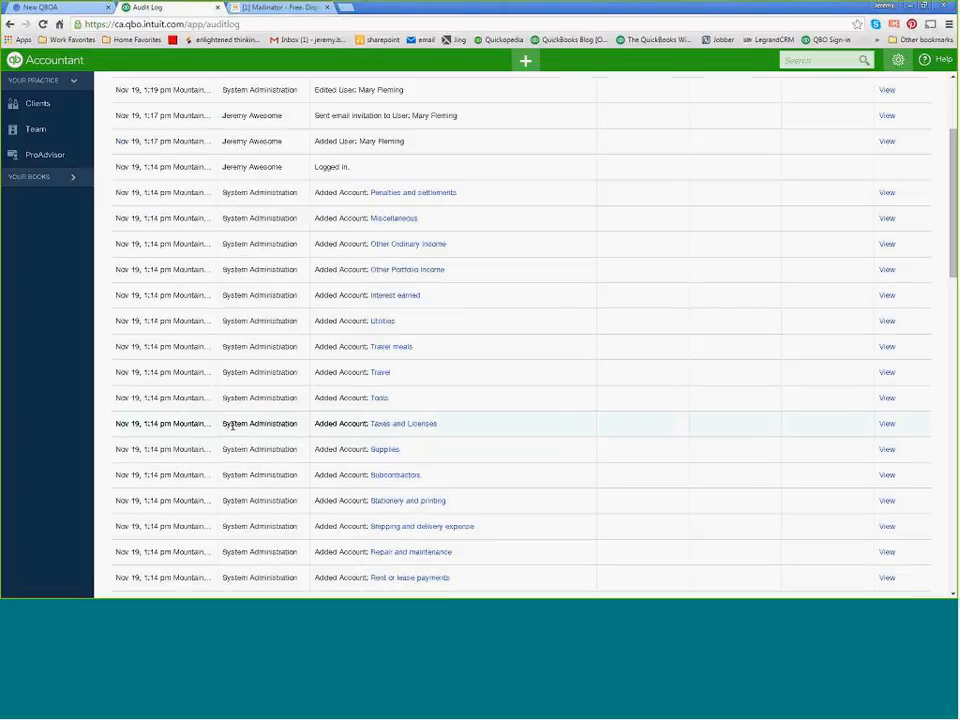
pyautogui.scroll(3, 240, 441)
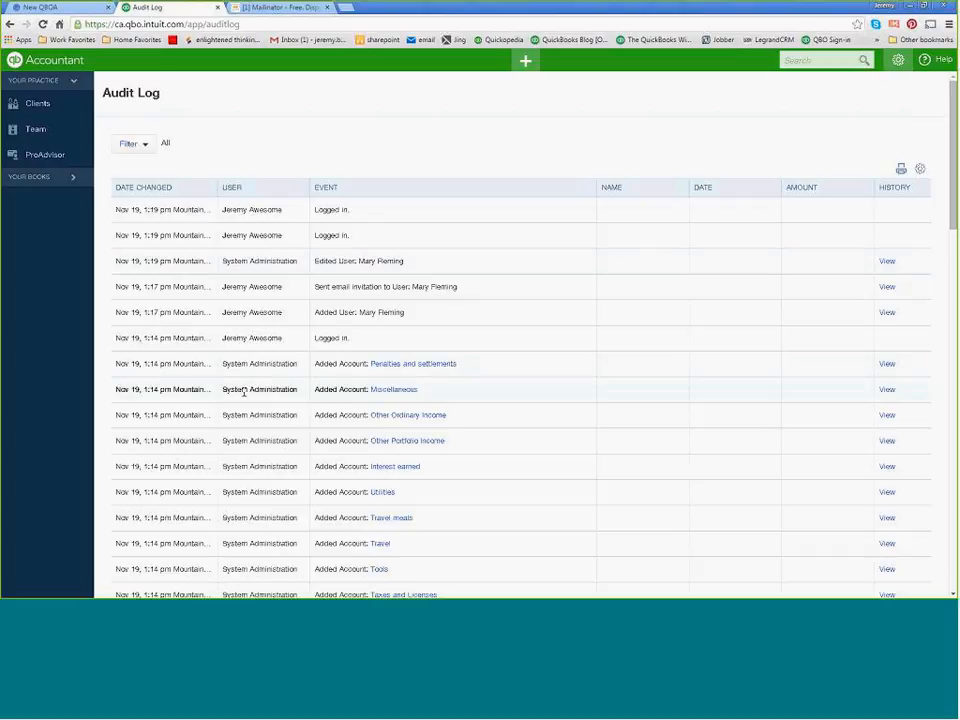
pyautogui.scroll(-3, 250, 538)
pyautogui.scroll(3, 196, 535)
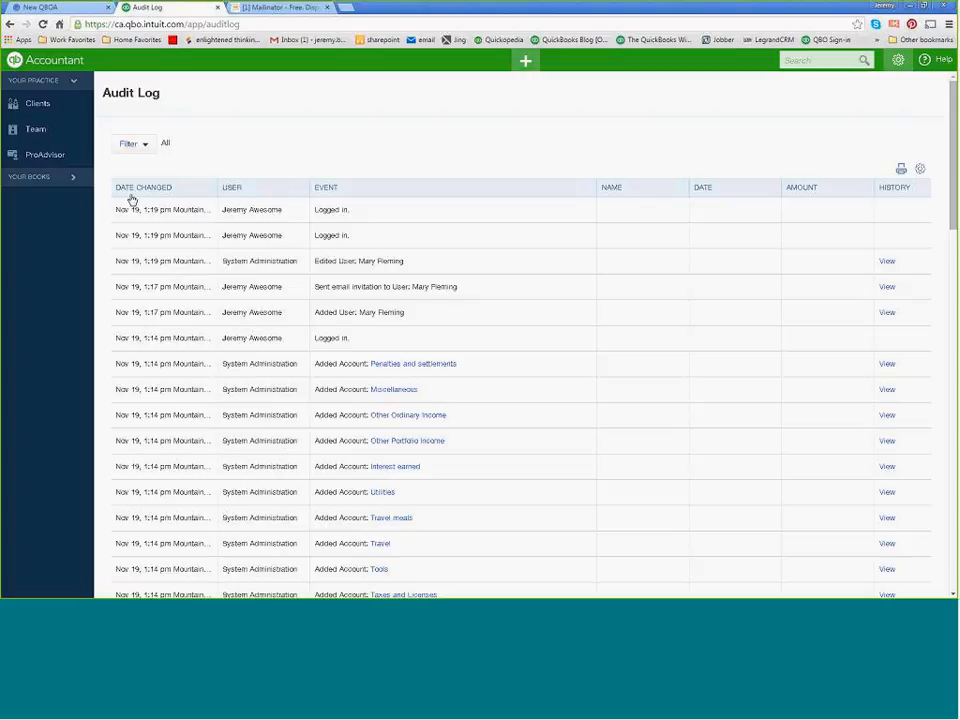
# Start adding a client from the firm's client list, enter the client's first and last name, and continue to the product selection.
pyautogui.click(32, 67)
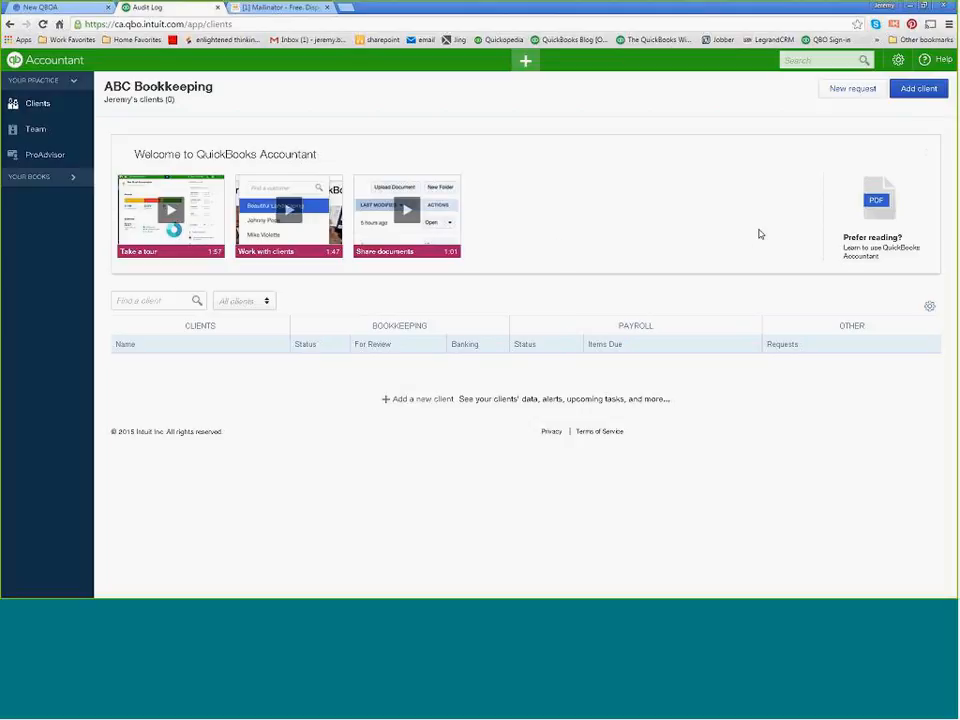
pyautogui.click(920, 94)
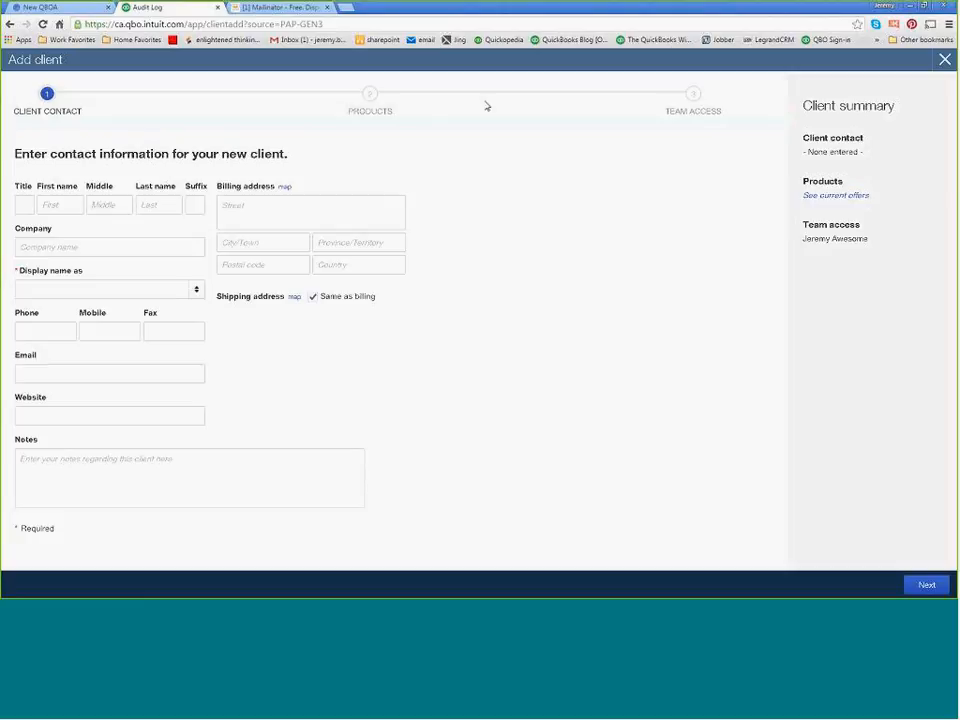
pyautogui.click(943, 62)
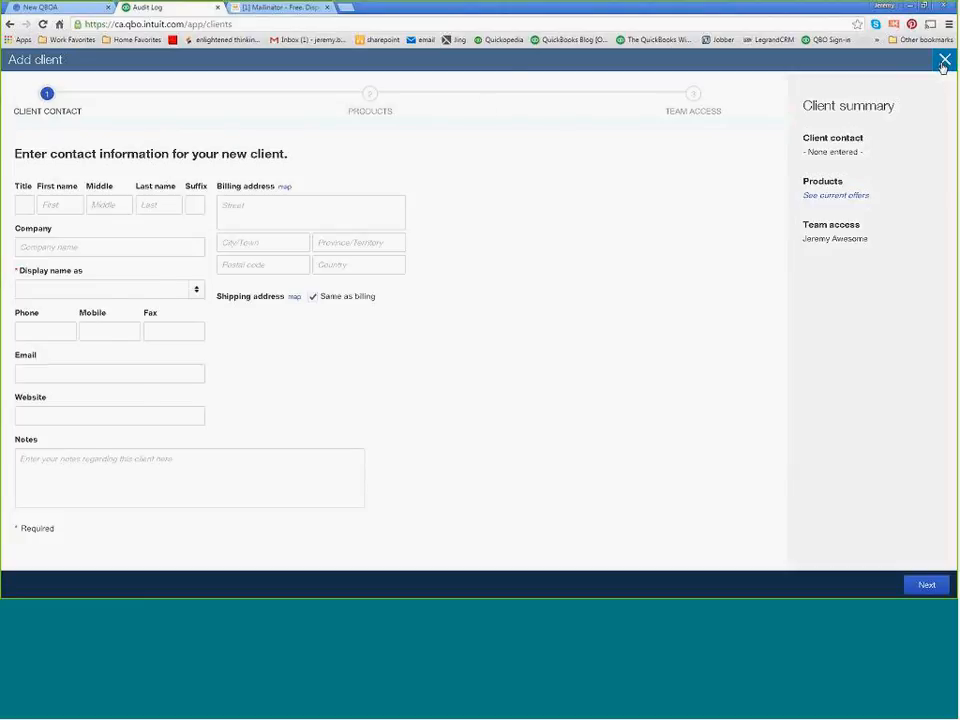
pyautogui.click(928, 97)
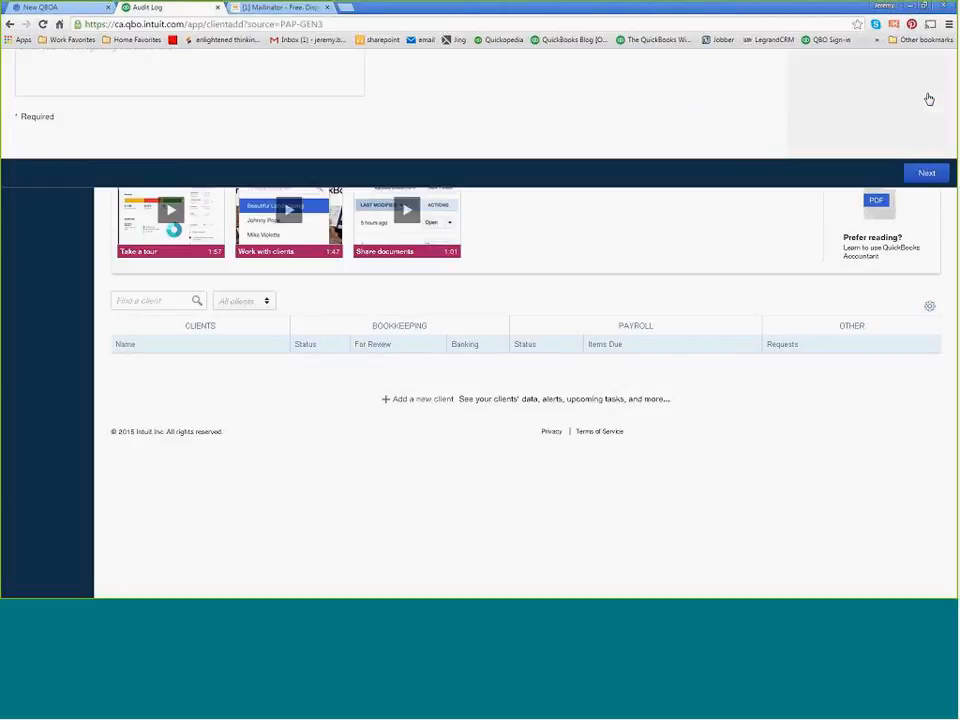
pyautogui.click(51, 206)
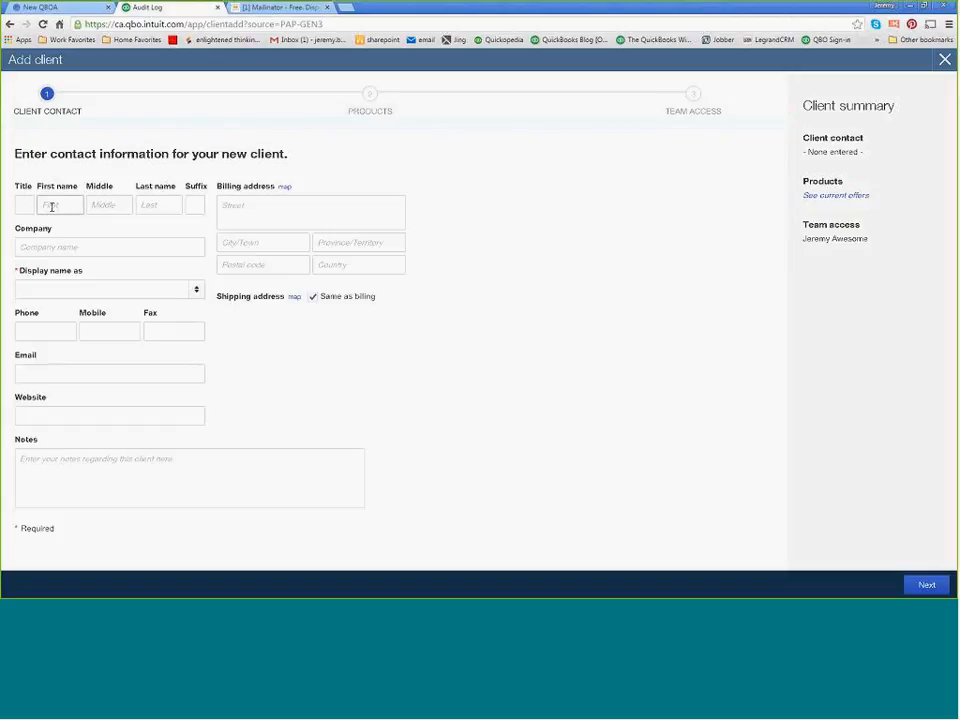
pyautogui.write('Claude')
pyautogui.press('Tab')
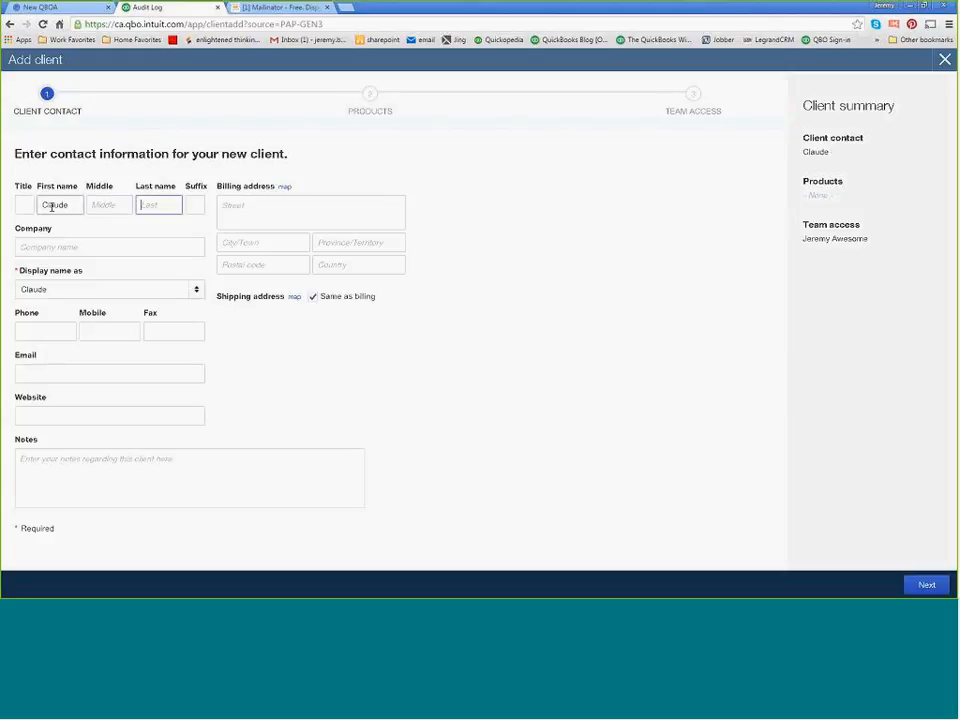
pyautogui.write('Clause')
pyautogui.press('Tab')
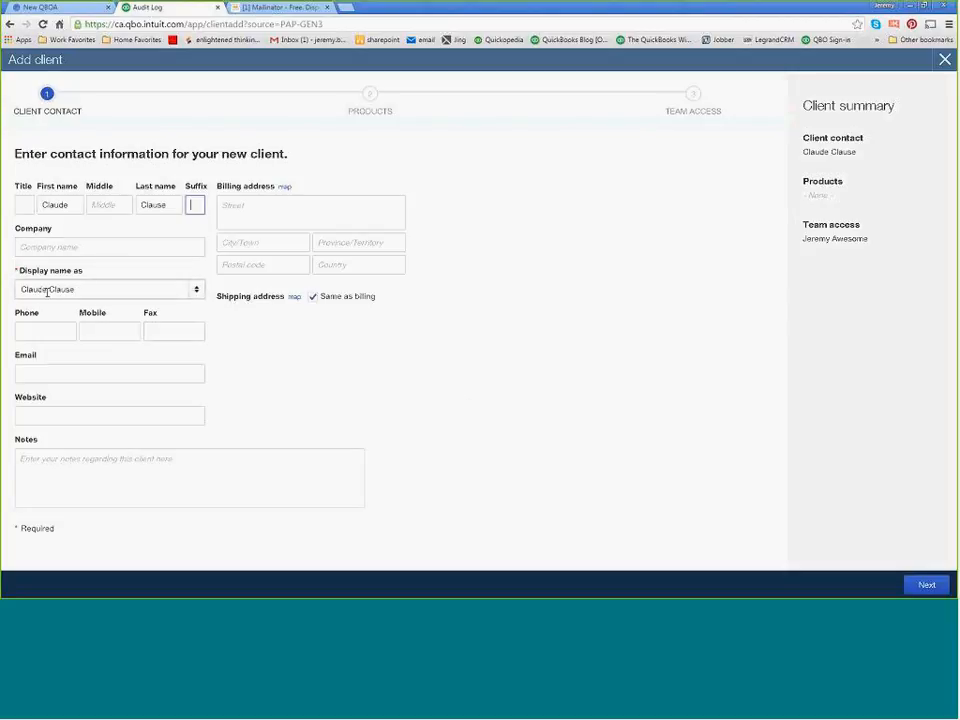
pyautogui.click(932, 590)
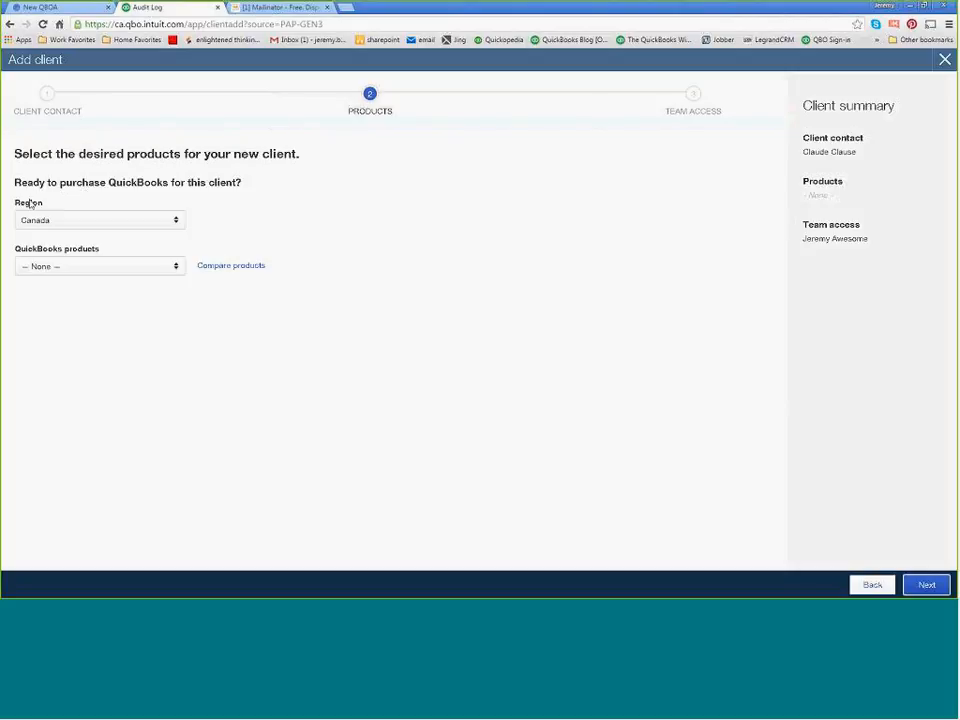
# Keep Canada as the region and choose Essentials as the client's QuickBooks product.
pyautogui.click(160, 222)
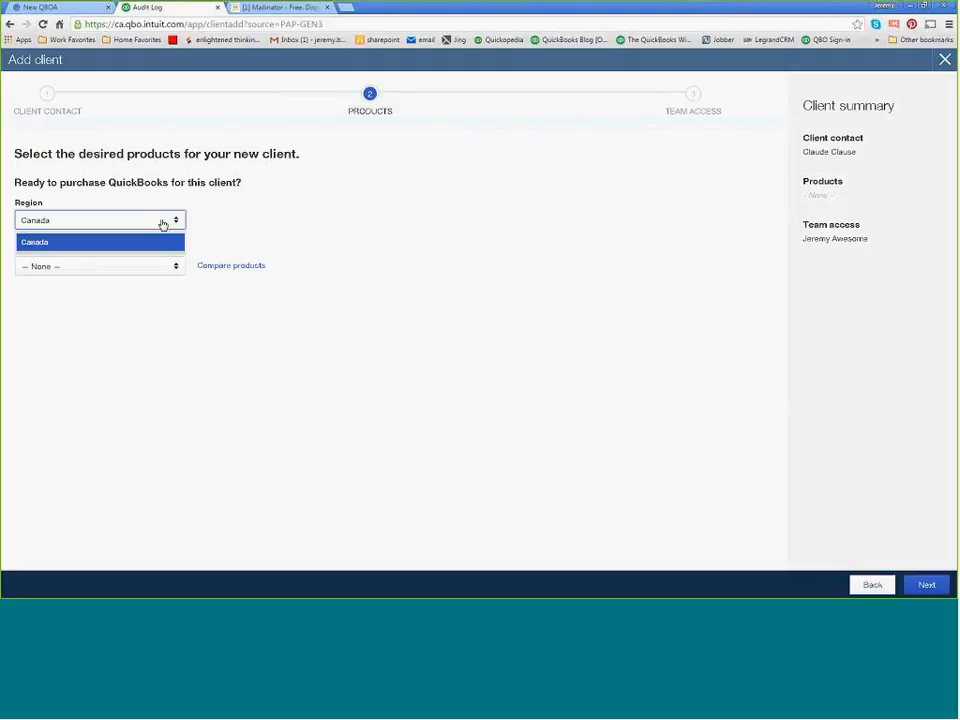
pyautogui.click(158, 219)
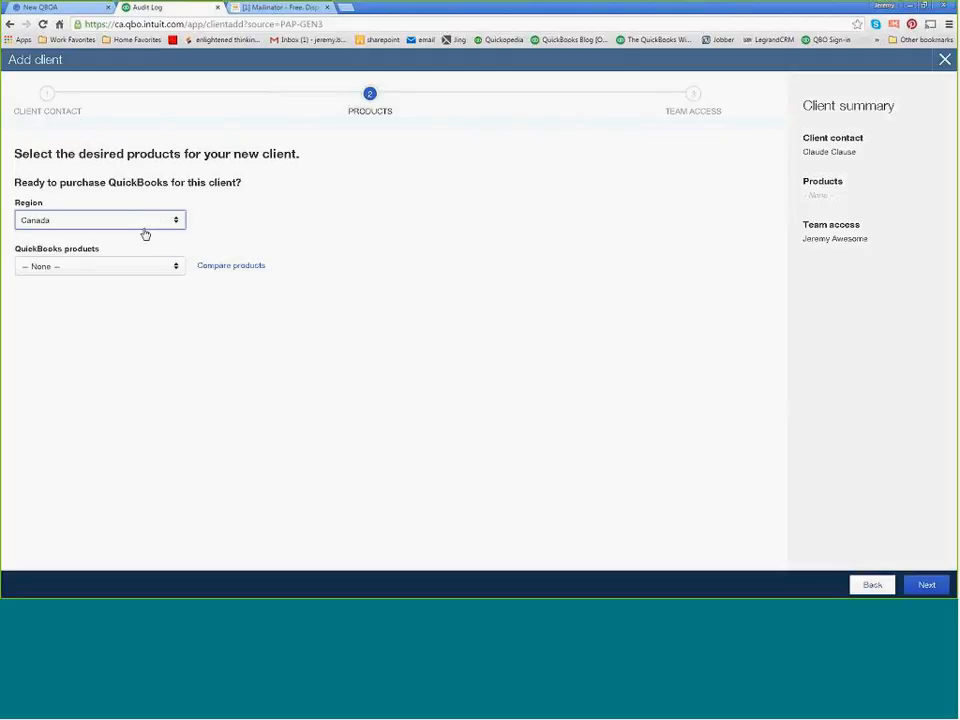
pyautogui.click(155, 268)
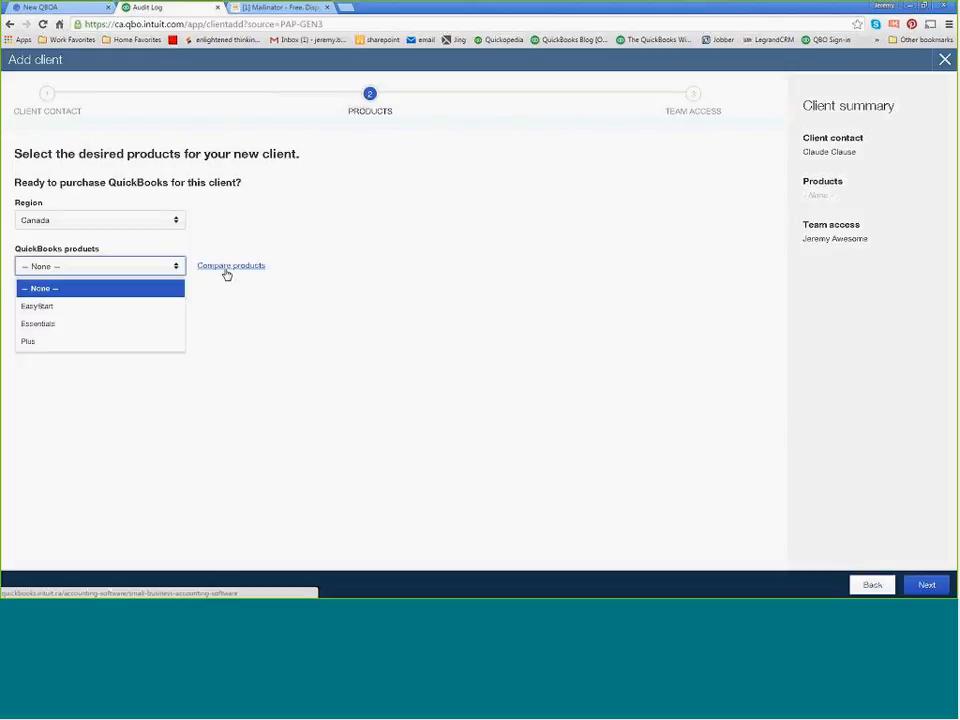
pyautogui.click(50, 324)
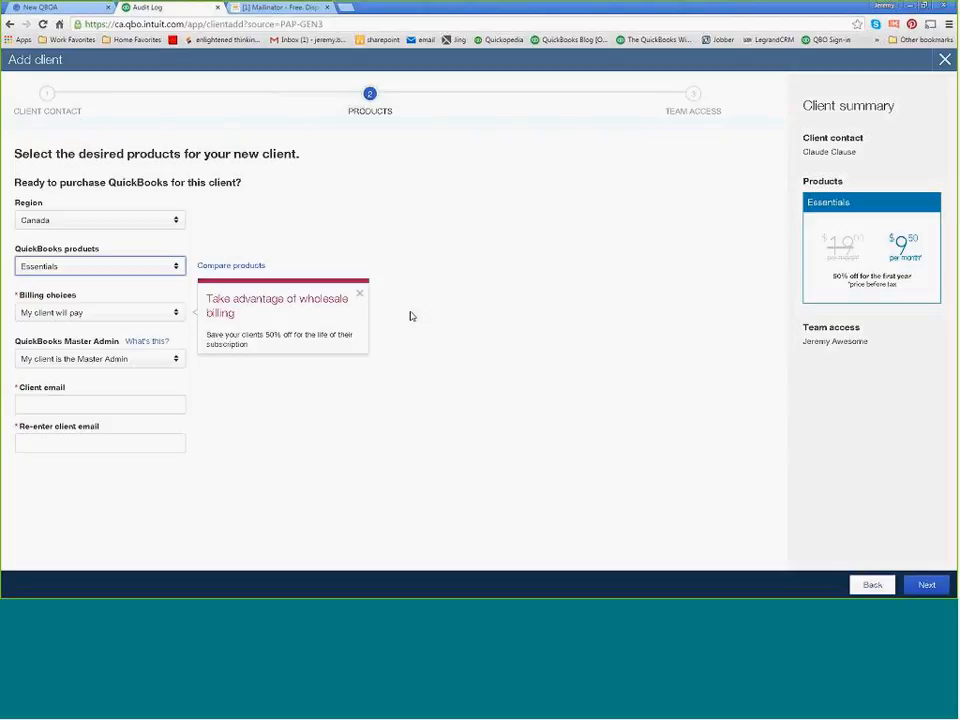
# Try the My firm will pay (wholesale) billing choice and return it to My client will pay.
pyautogui.click(175, 316)
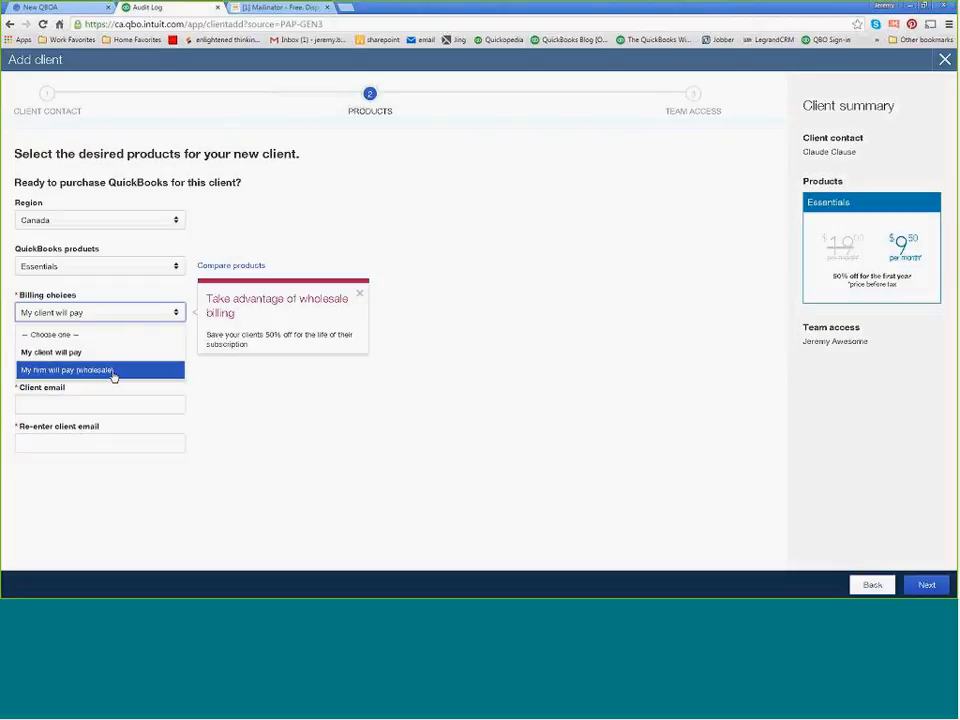
pyautogui.click(62, 374)
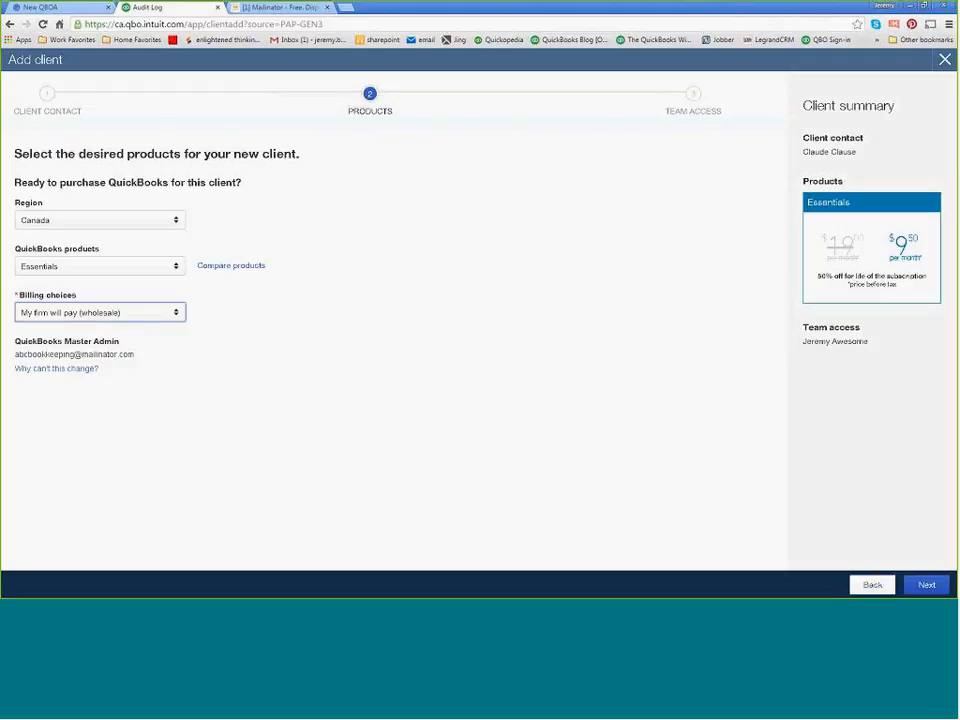
pyautogui.click(174, 314)
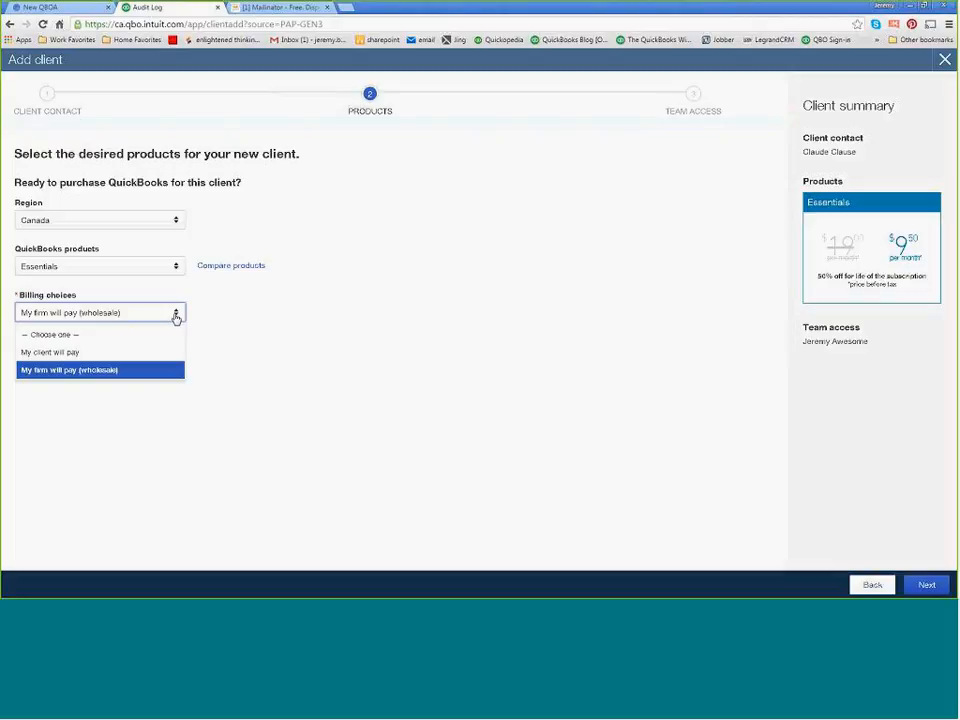
pyautogui.click(72, 353)
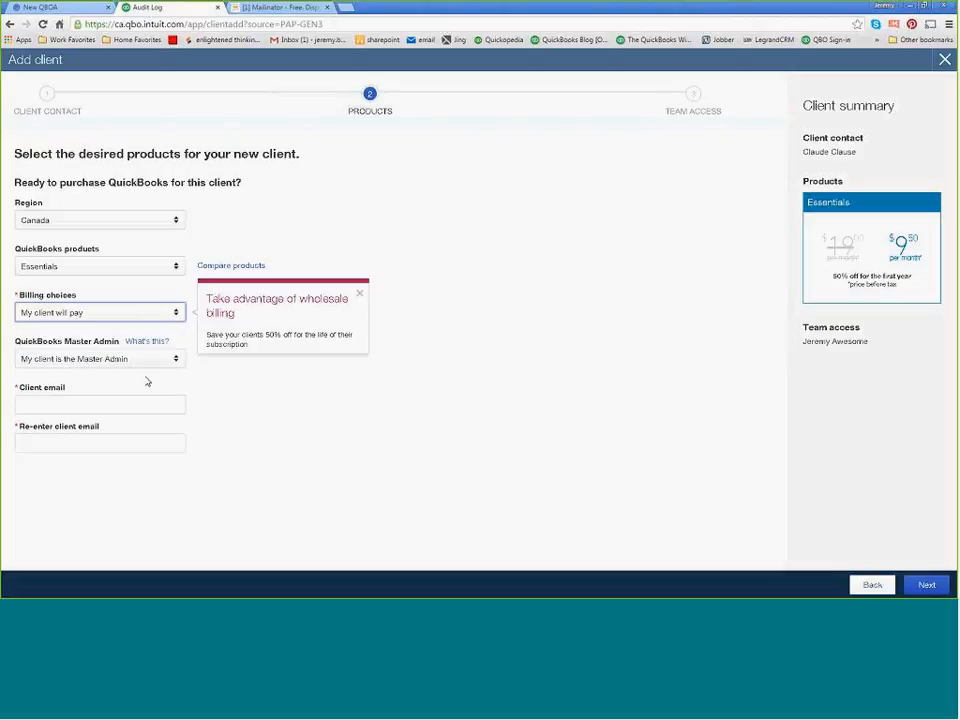
# Enter the client's email, repeat it in the confirmation field, and continue to the team access settings.
pyautogui.click(71, 403)
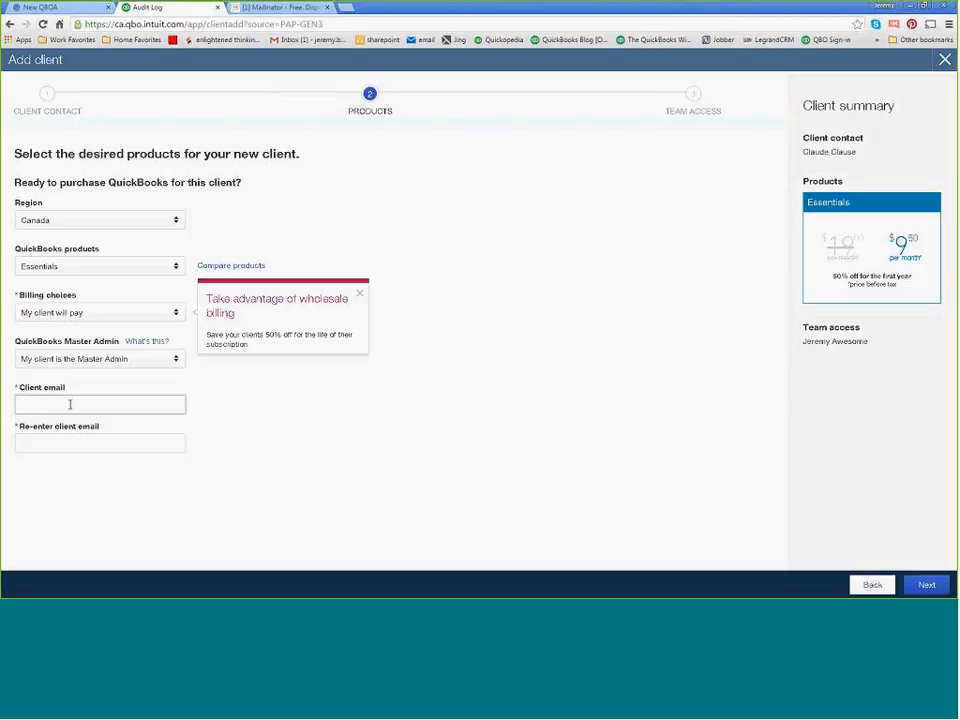
pyautogui.press('Tab')
pyautogui.hotkey('shift', 'Tab')
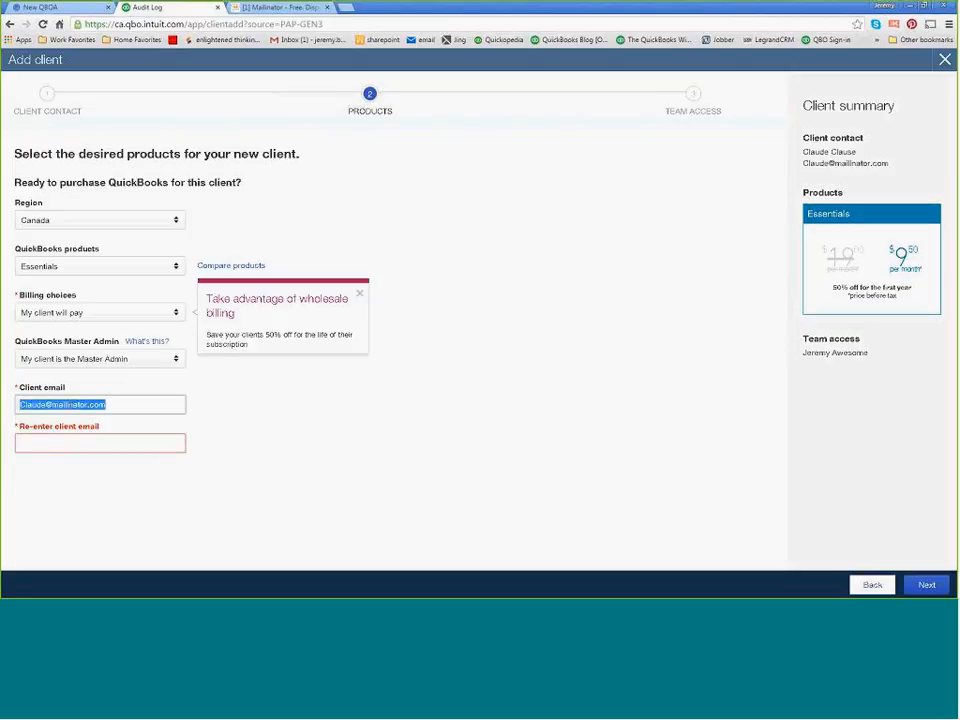
pyautogui.hotkey('ctrl', 'c')
pyautogui.press('Tab')
pyautogui.hotkey('ctrl', 'v')
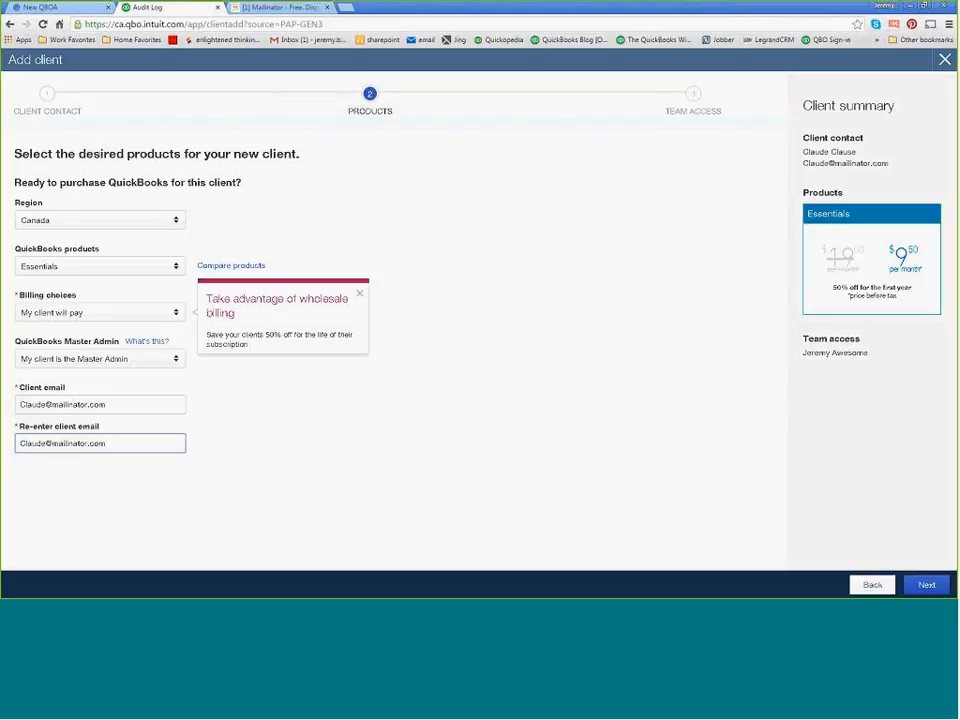
pyautogui.click(926, 584)
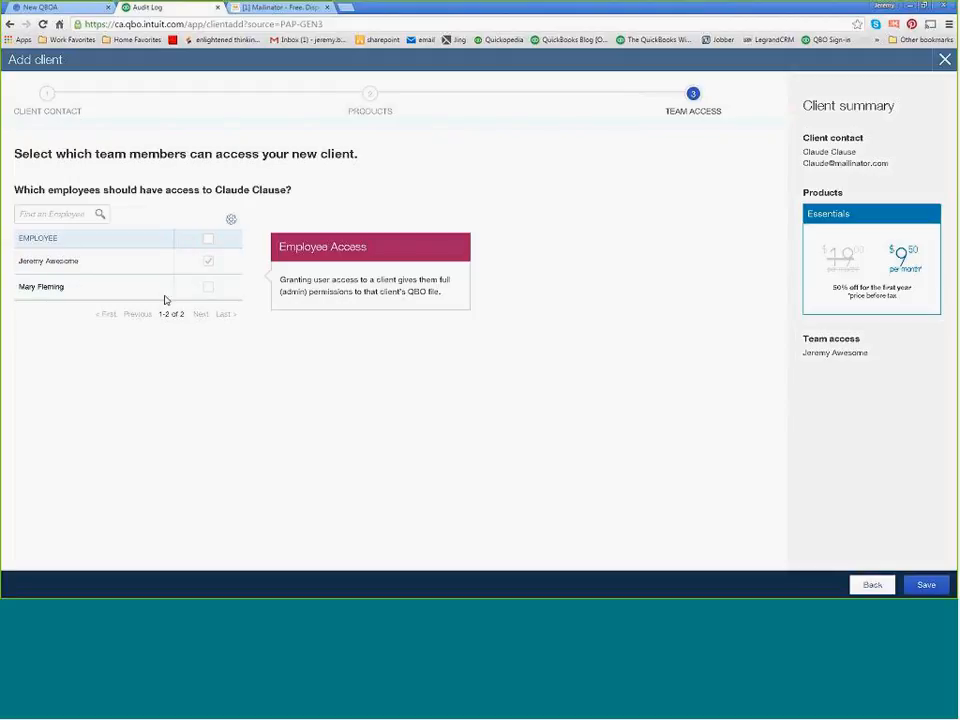
# Save the new client with access granted to the second team member, and dismiss the welcome videos panel.
pyautogui.click(206, 288)
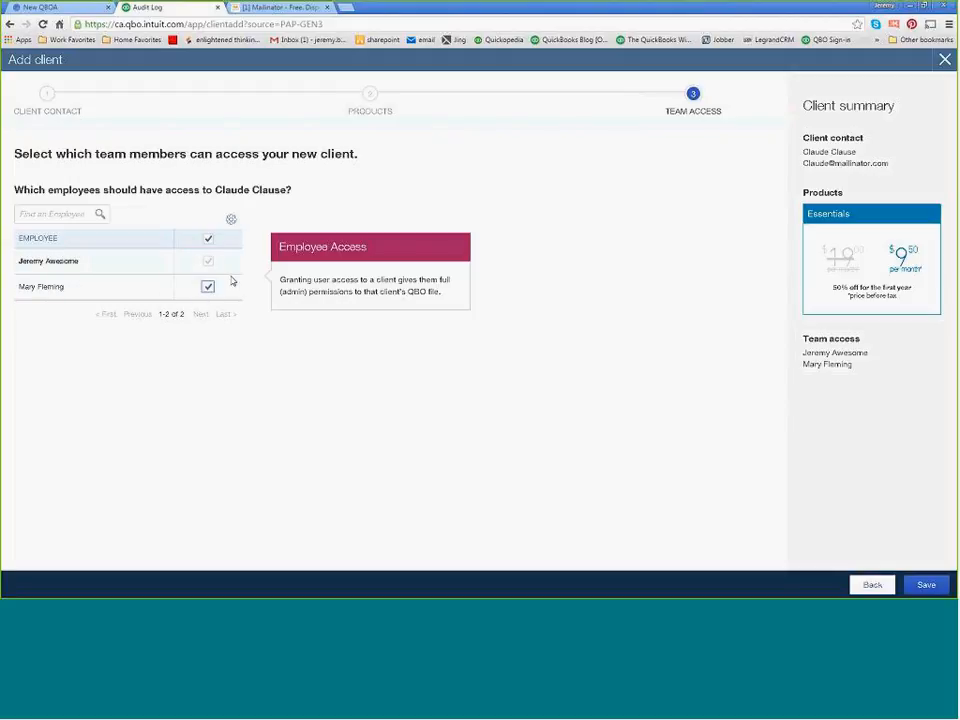
pyautogui.click(926, 586)
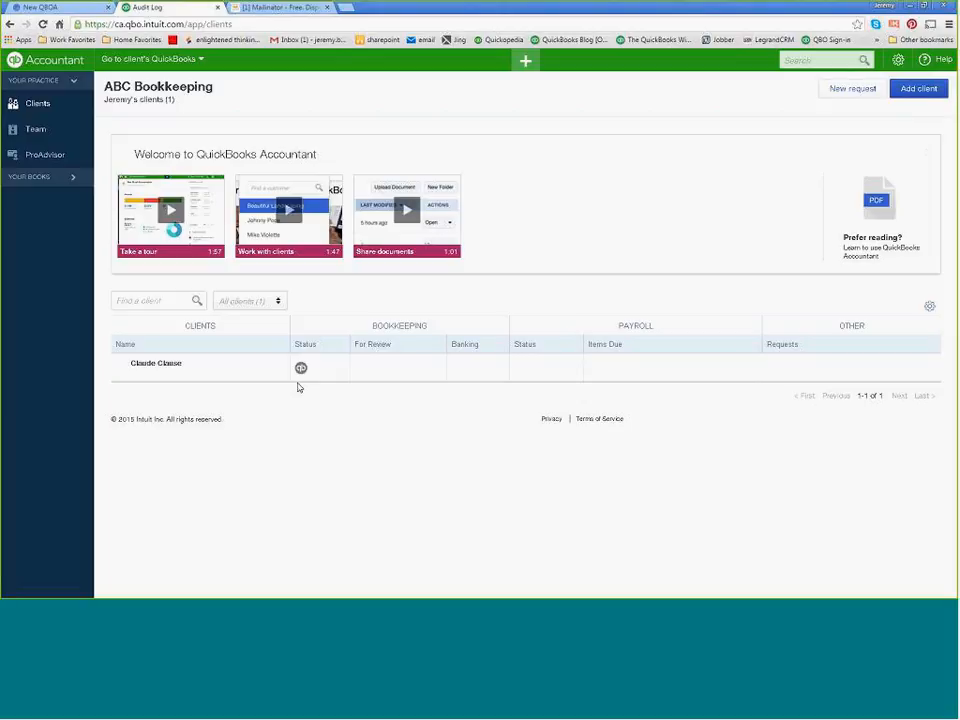
pyautogui.click(929, 152)
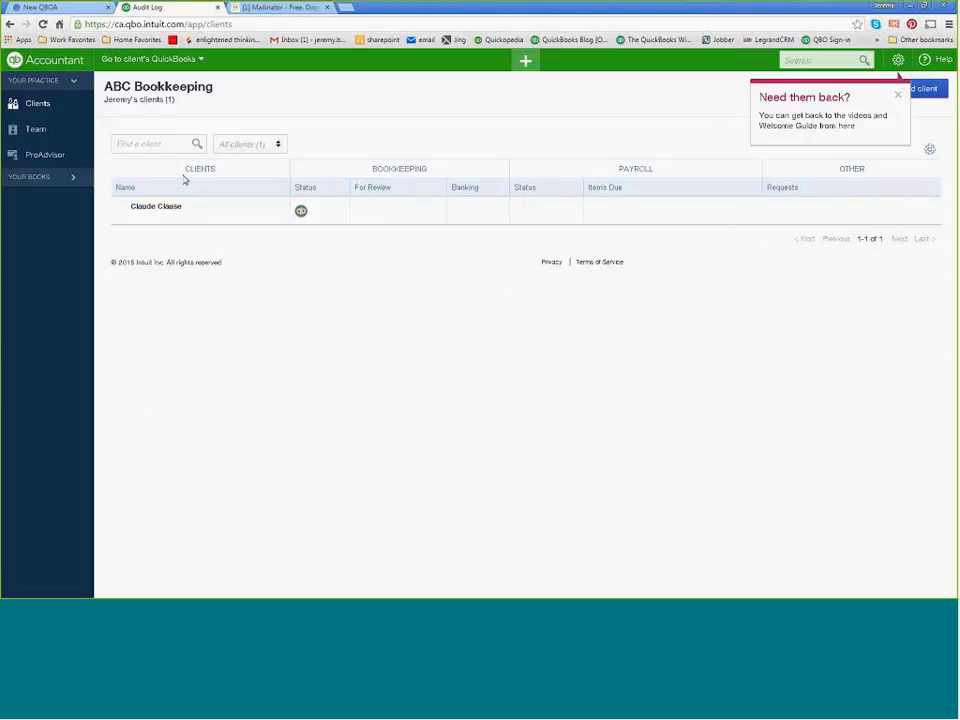
# Review the Technician team member's client access in their user record and close it without changes.
pyautogui.click(35, 131)
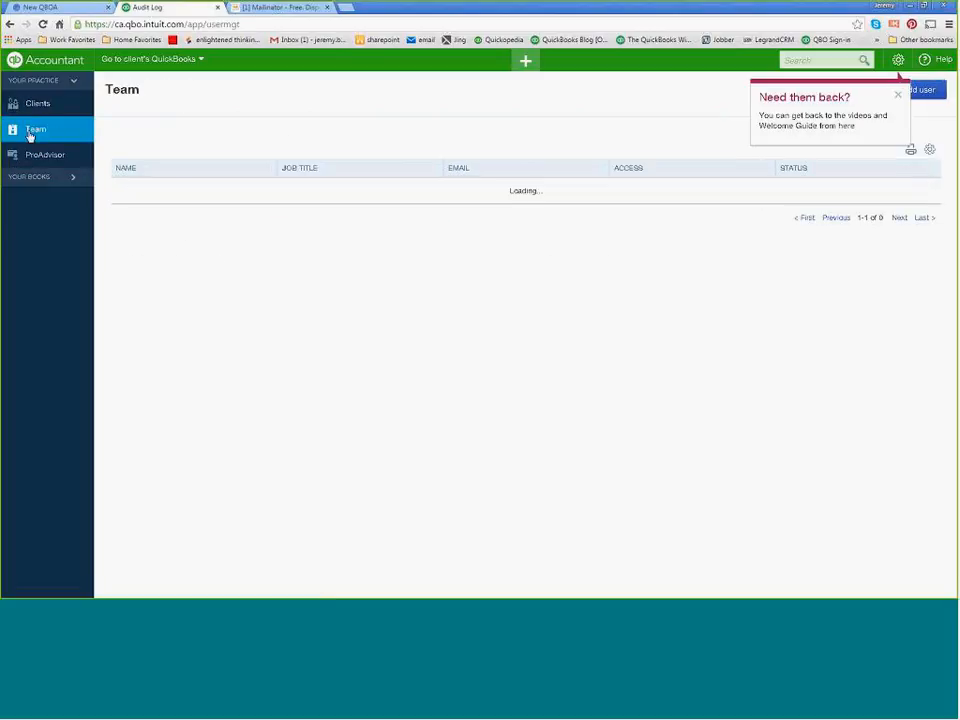
pyautogui.click(216, 224)
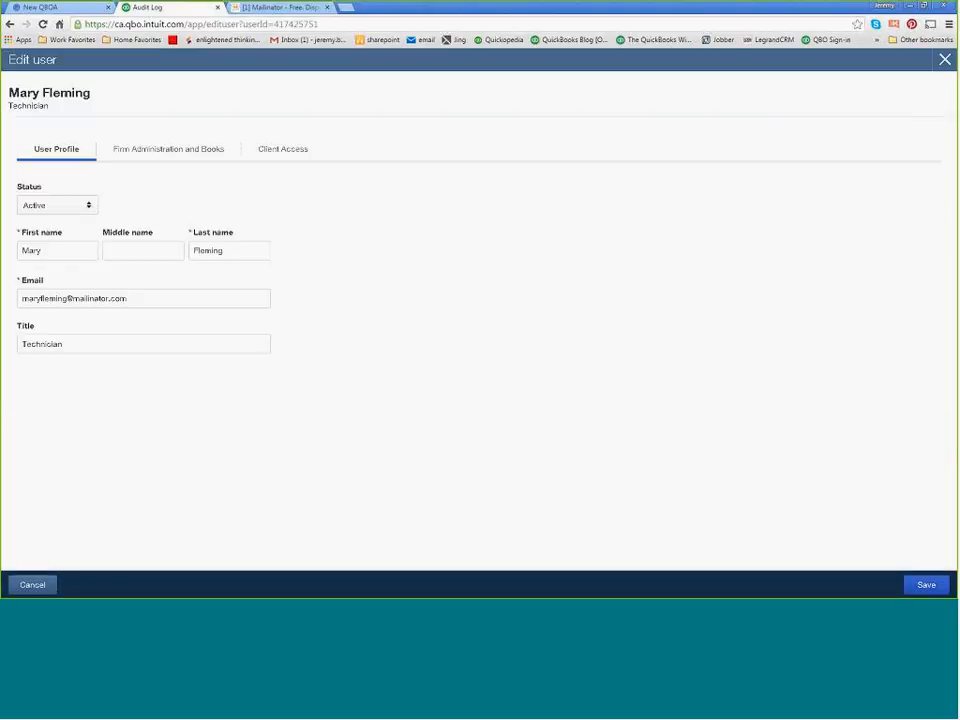
pyautogui.click(292, 153)
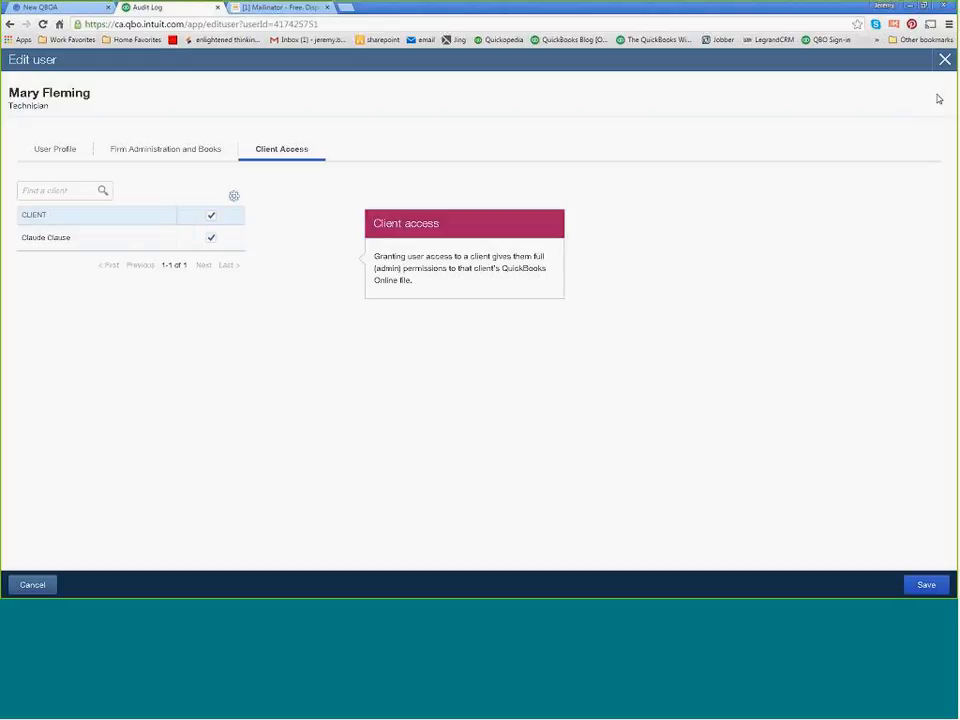
pyautogui.click(944, 59)
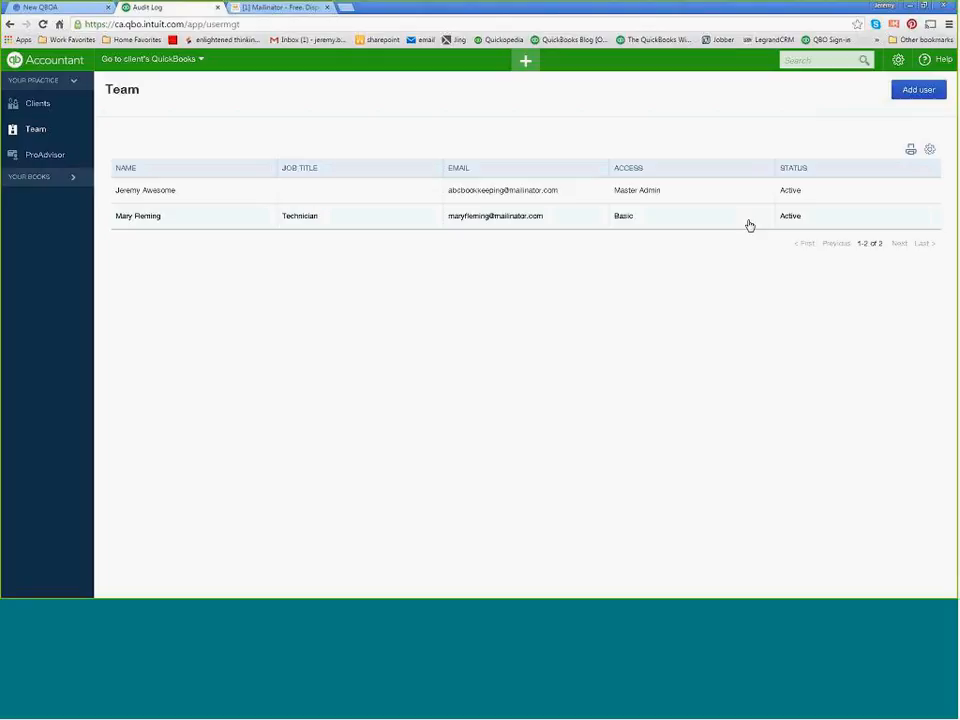
# Review the Technician team member's profile, firm administration and client access settings, and close the user record without changes.
pyautogui.click(363, 225)
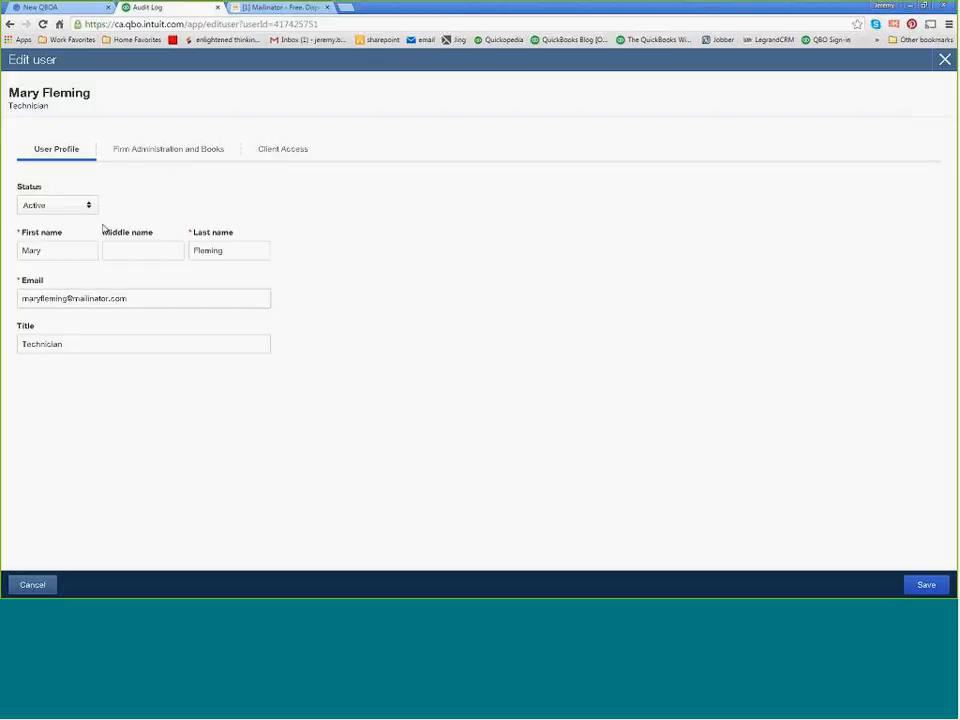
pyautogui.click(139, 154)
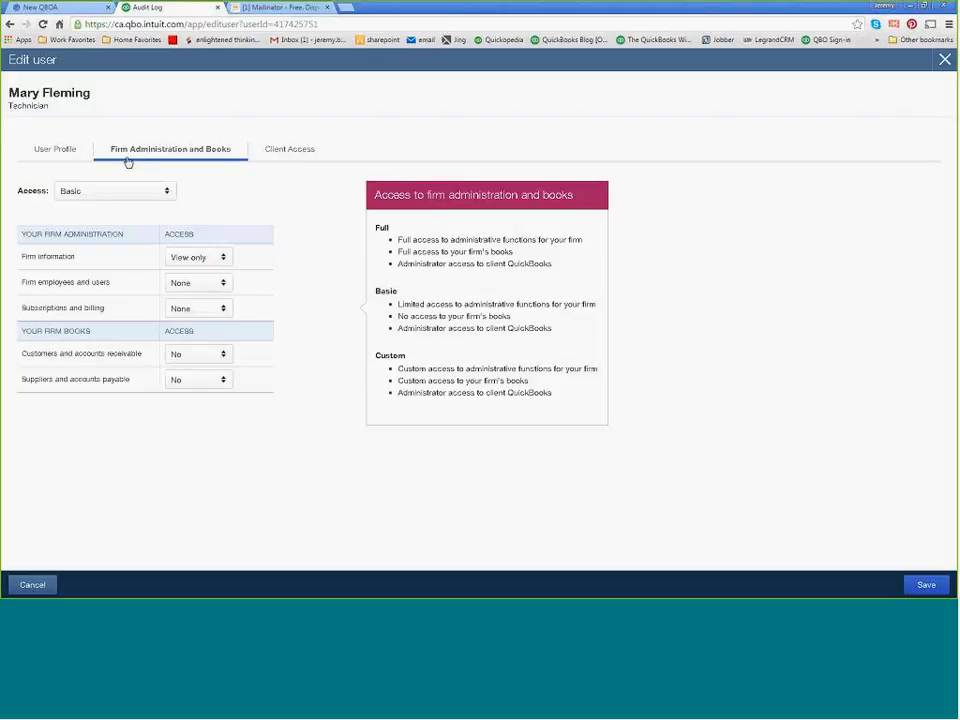
pyautogui.click(63, 158)
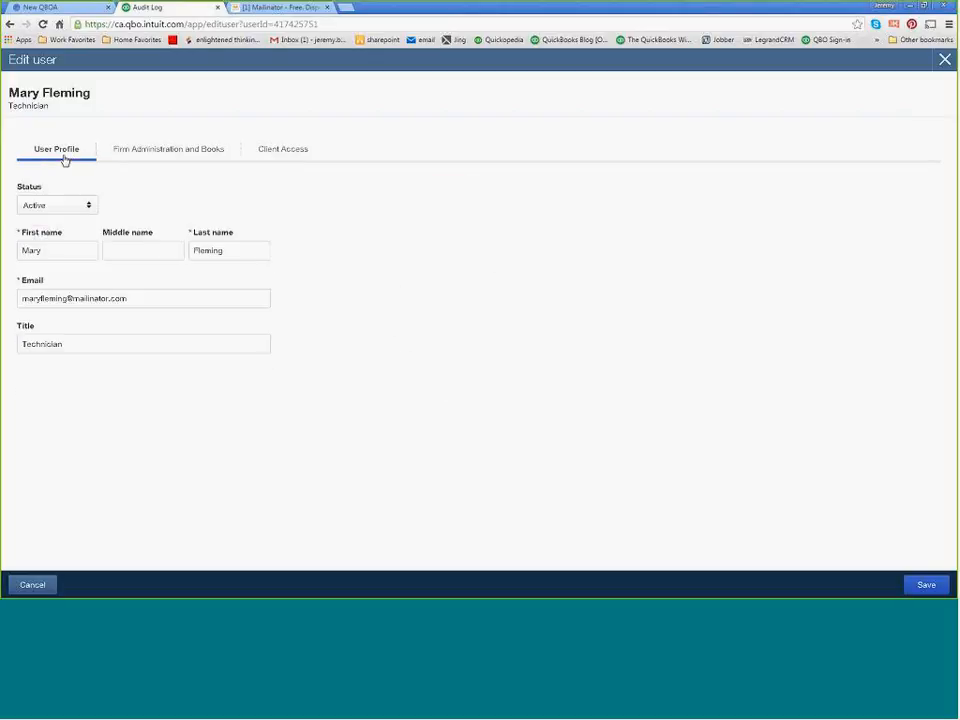
pyautogui.click(284, 155)
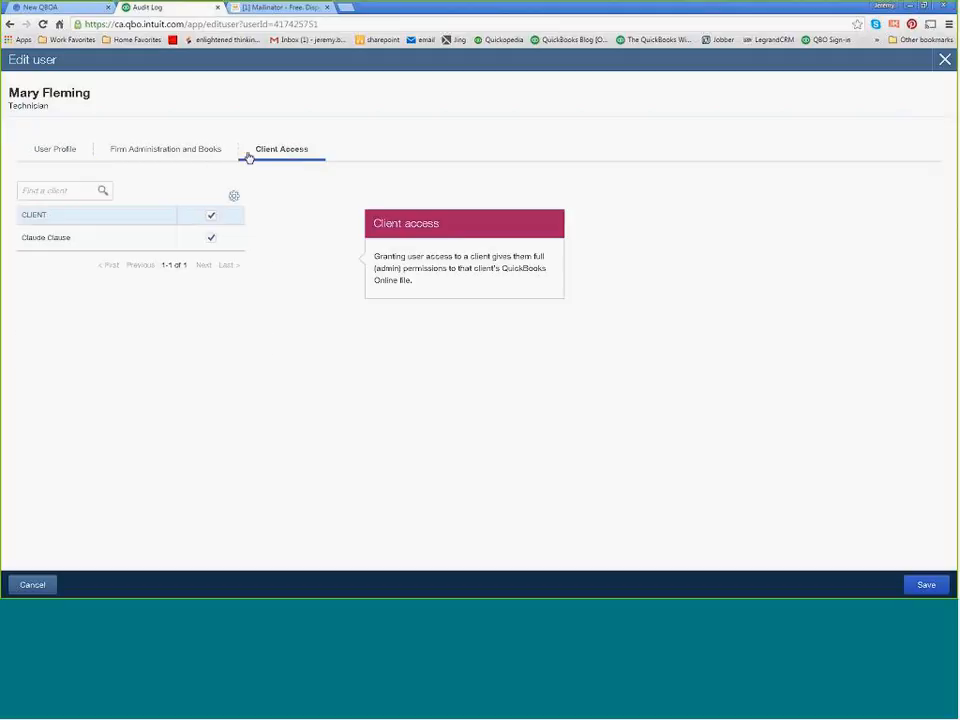
pyautogui.click(167, 153)
pyautogui.click(60, 152)
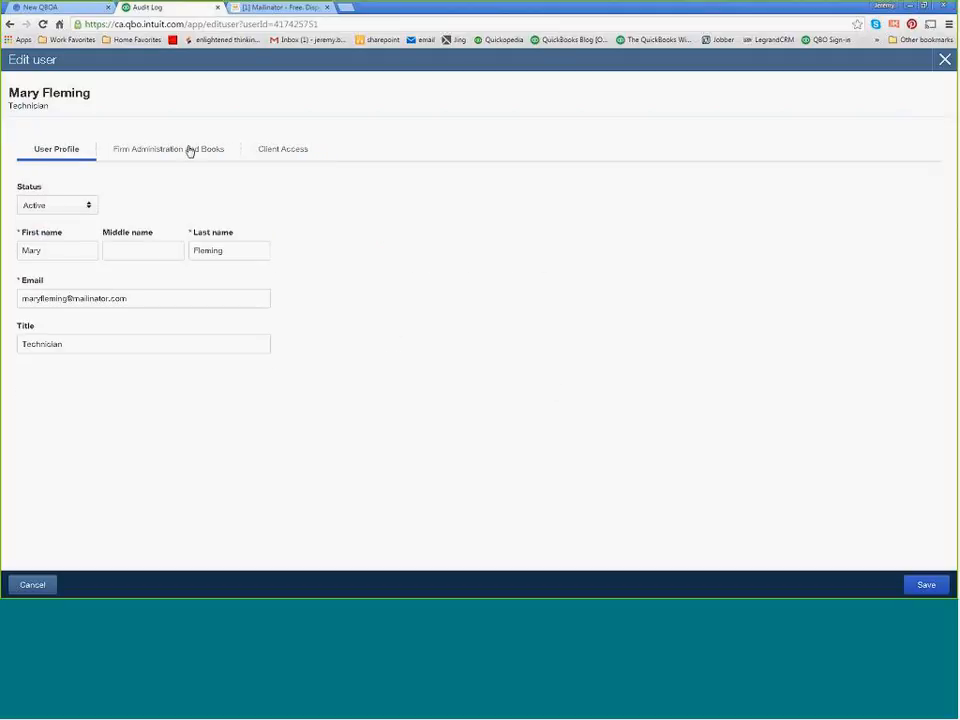
pyautogui.click(279, 152)
pyautogui.click(235, 197)
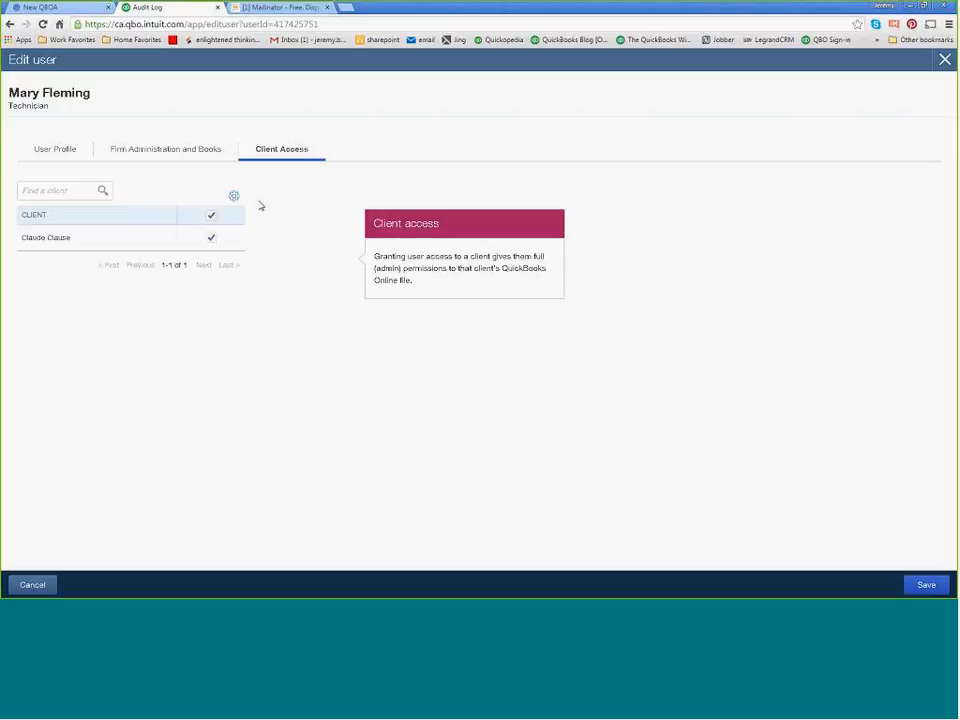
pyautogui.click(944, 59)
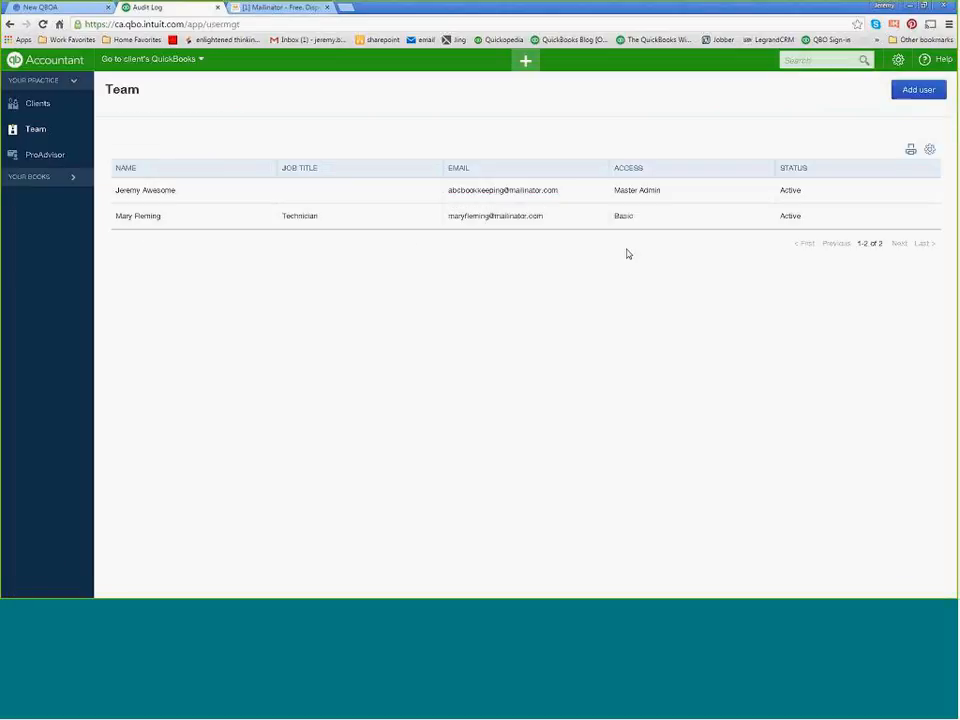
pyautogui.click(930, 150)
pyautogui.click(694, 216)
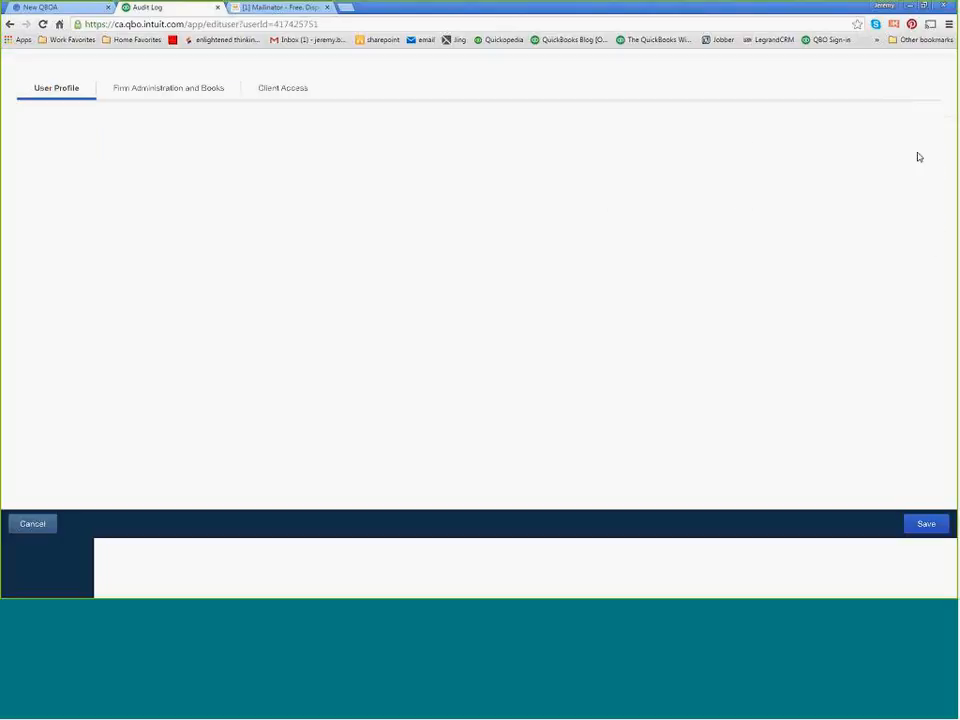
pyautogui.click(944, 59)
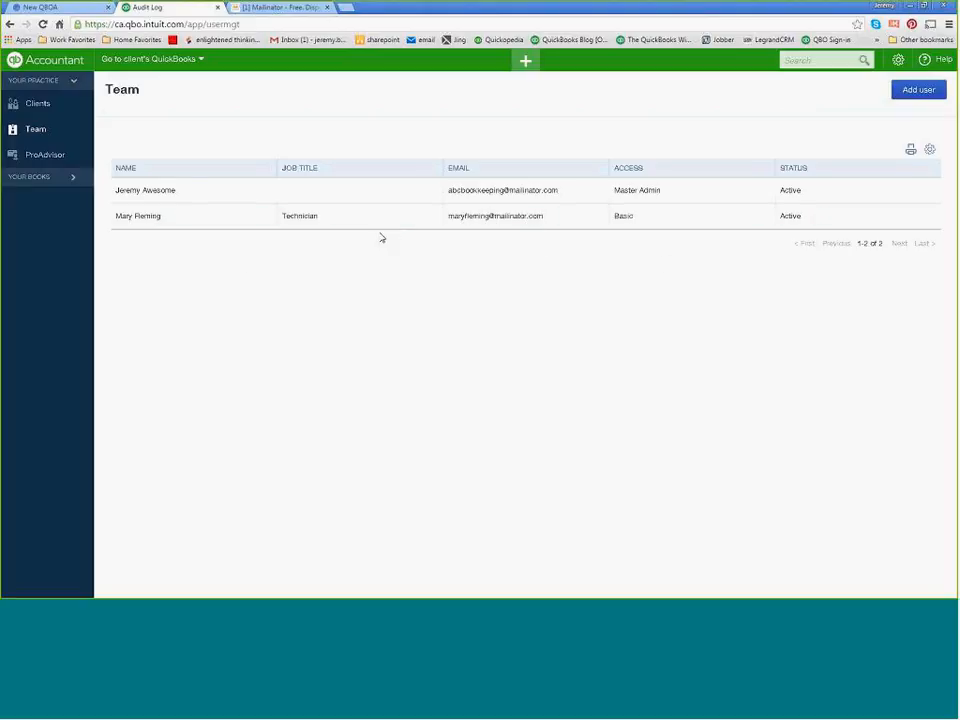
# Open the ProAdvisor page, dismiss the welcome video, and check the requirements for reaching the Gold and Diamond partner levels.
pyautogui.click(45, 155)
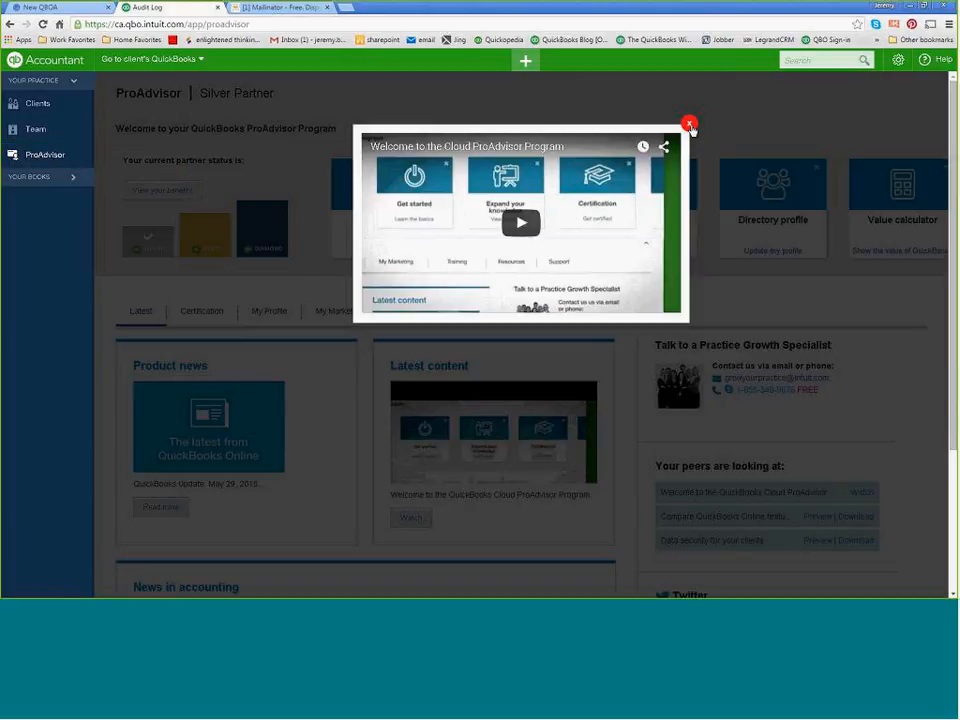
pyautogui.click(689, 125)
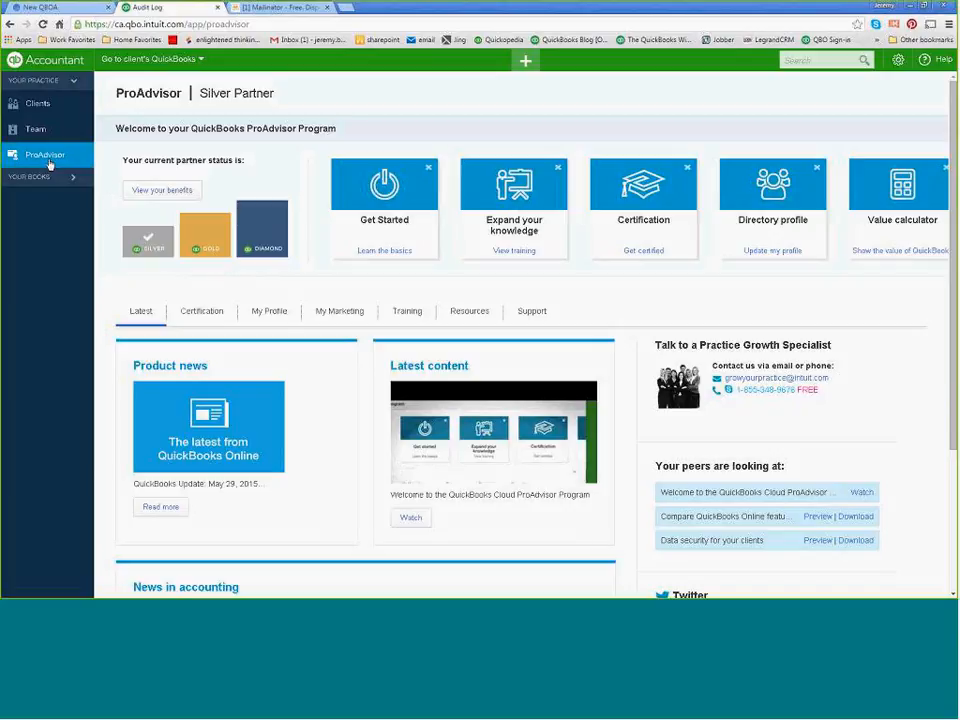
pyautogui.scroll(-1, 317, 150)
pyautogui.scroll(1, 205, 175)
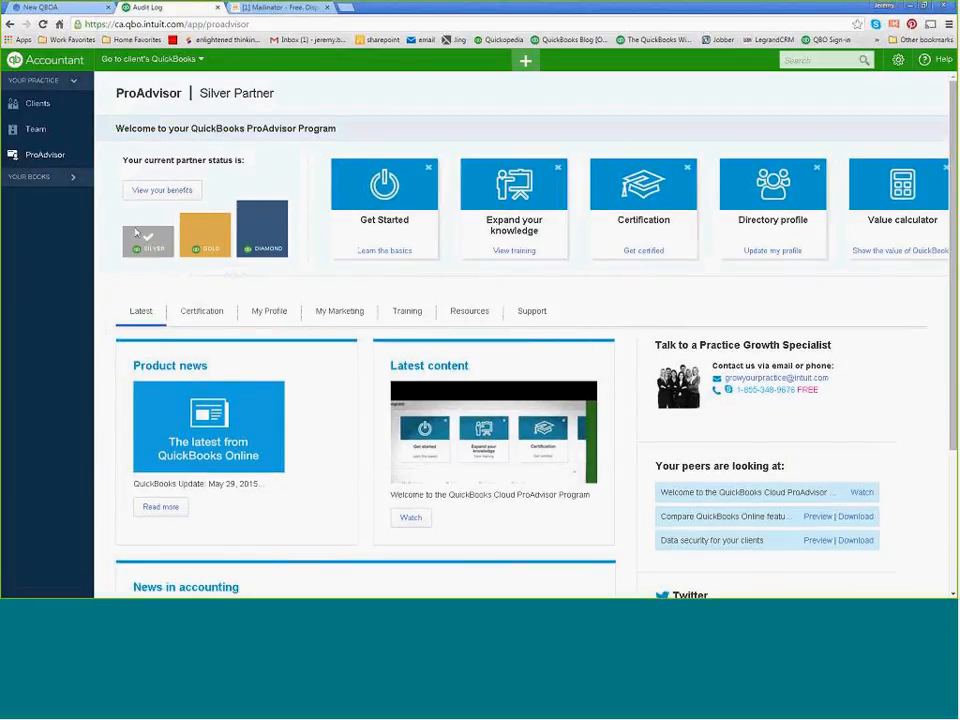
pyautogui.moveTo(286, 241)
pyautogui.moveTo(206, 236)
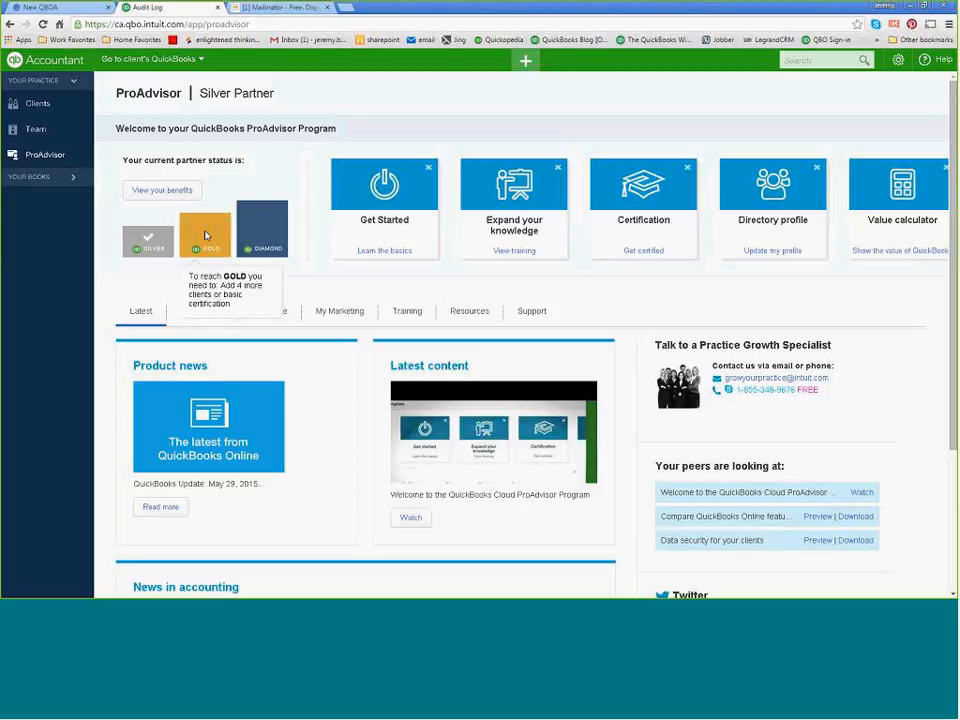
pyautogui.moveTo(268, 224)
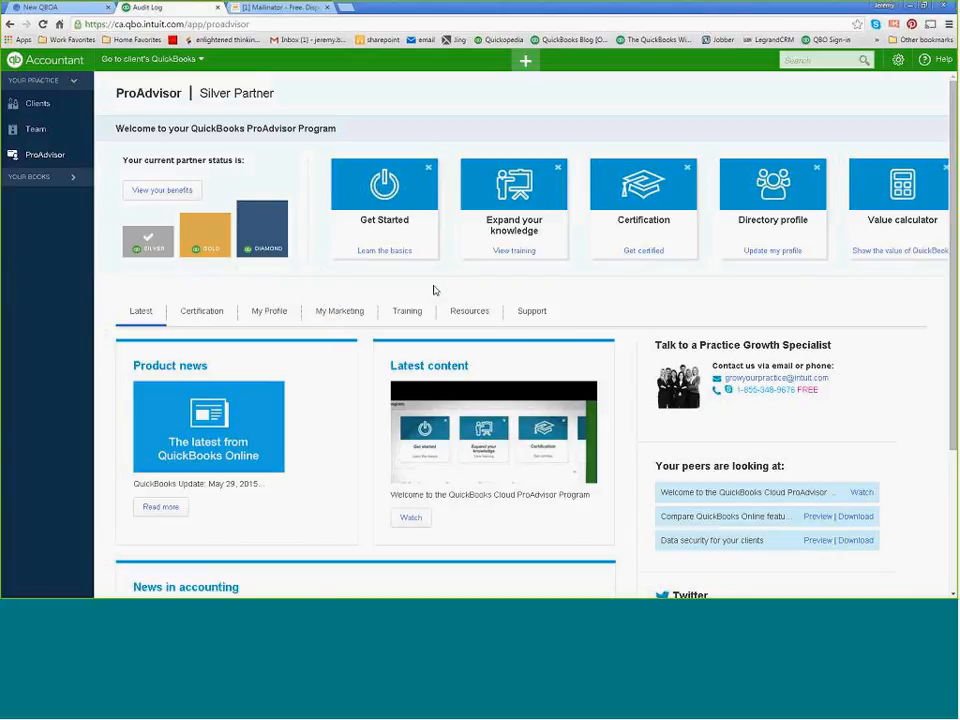
# View the ProAdvisor support section for the phone, live chat and Practice Growth Specialist contact options.
pyautogui.click(537, 313)
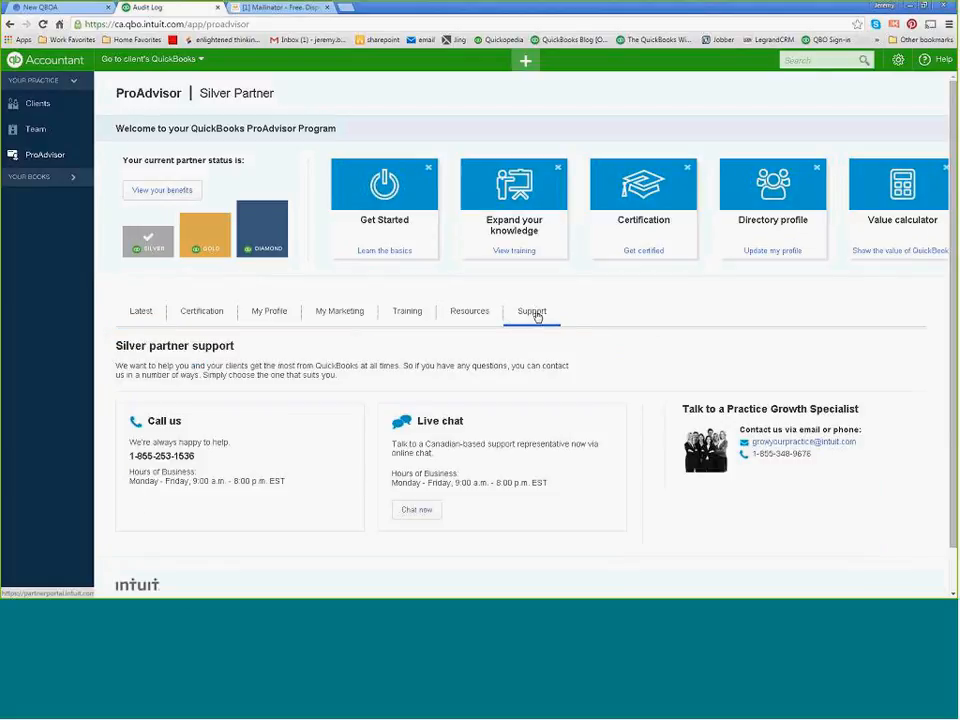
pyautogui.scroll(-1, 338, 356)
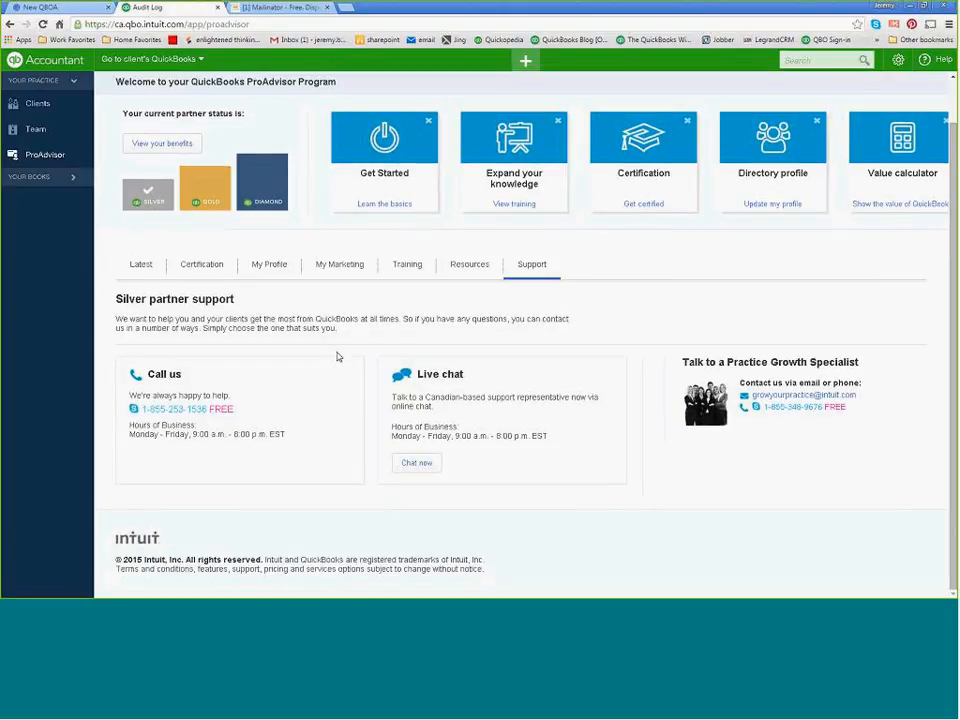
pyautogui.moveTo(265, 194)
# Review the ProAdvisor certification options, including the QuickBooks Online Certification self-study modules and exam and the Advanced Certification section.
pyautogui.click(185, 268)
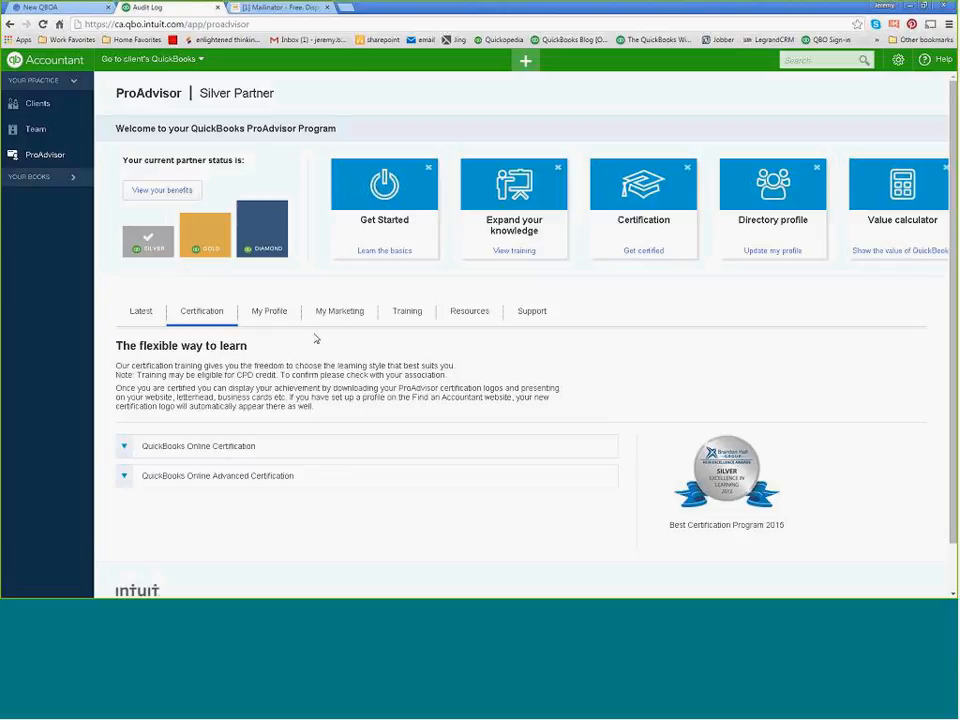
pyautogui.scroll(-1, 317, 377)
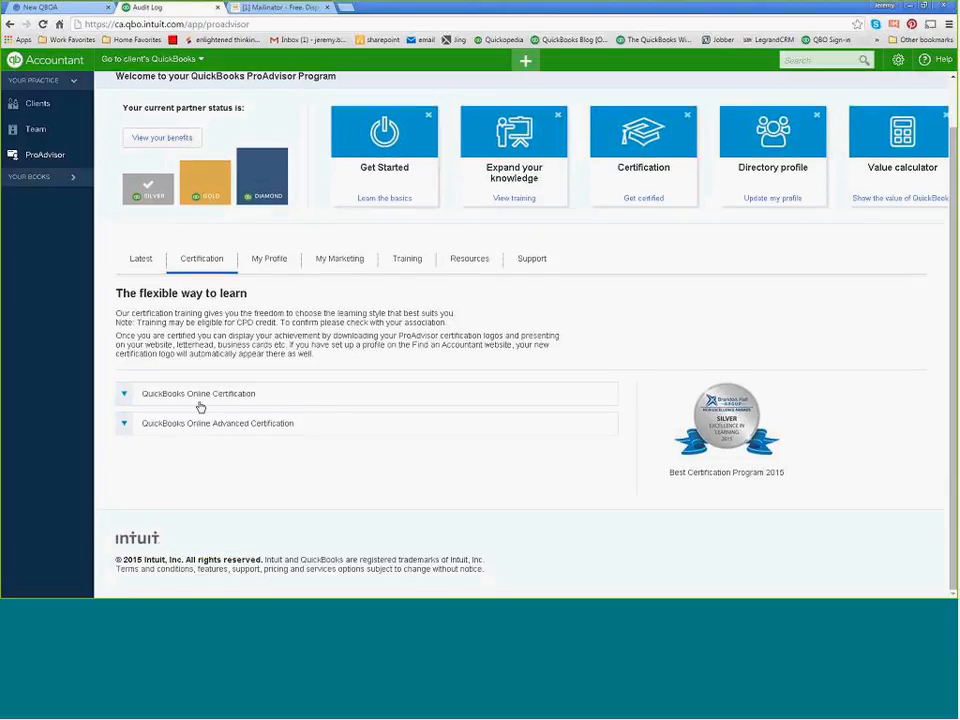
pyautogui.click(245, 396)
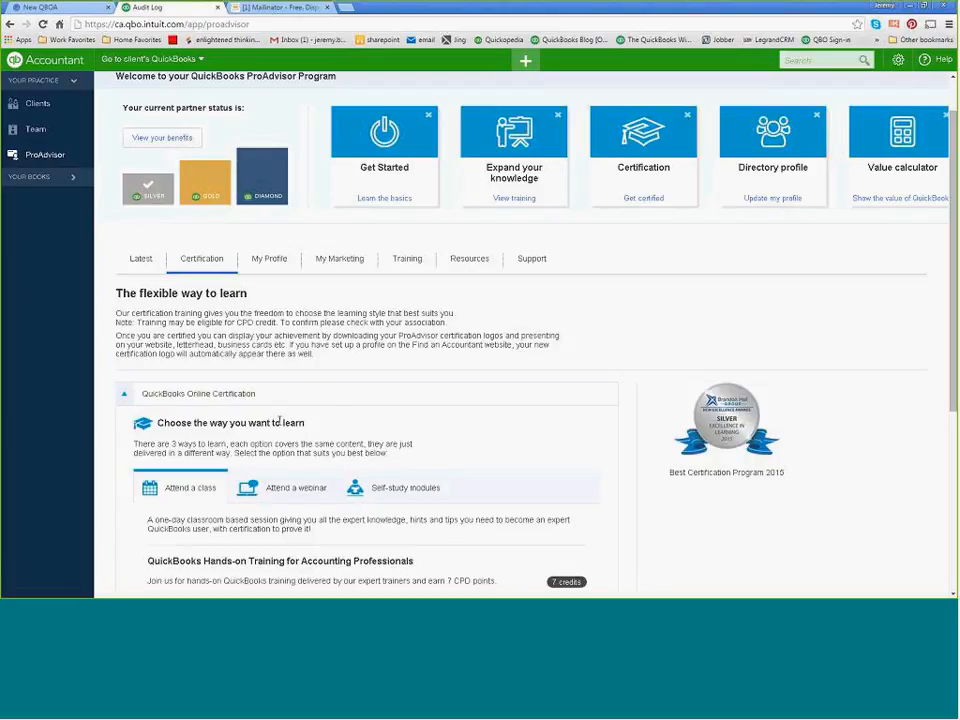
pyautogui.scroll(-4, 330, 368)
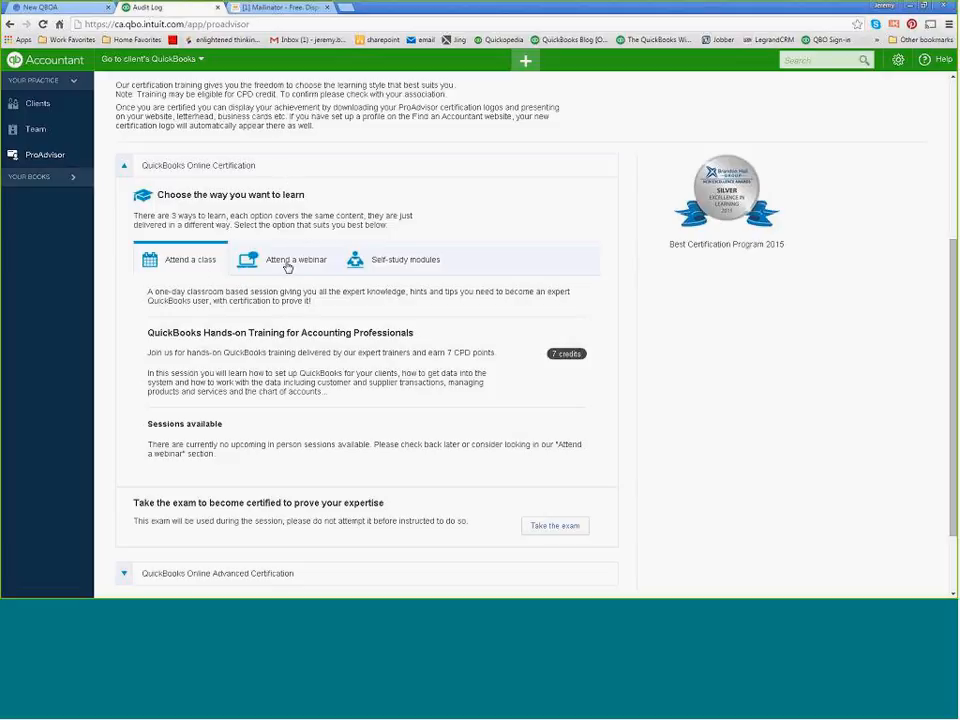
pyautogui.click(406, 264)
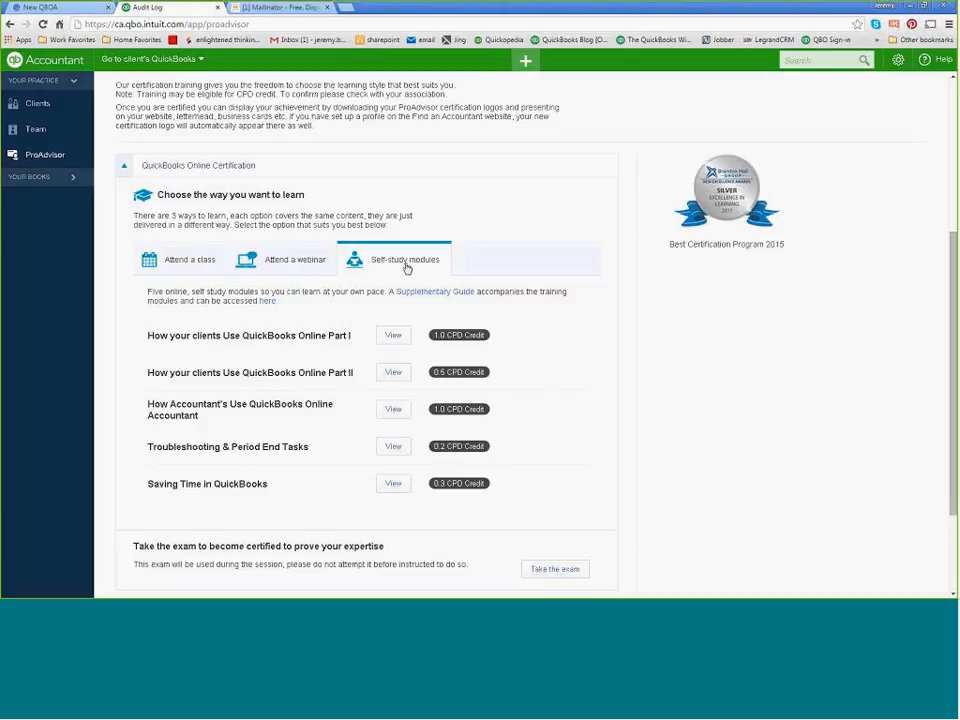
pyautogui.scroll(-1, 354, 303)
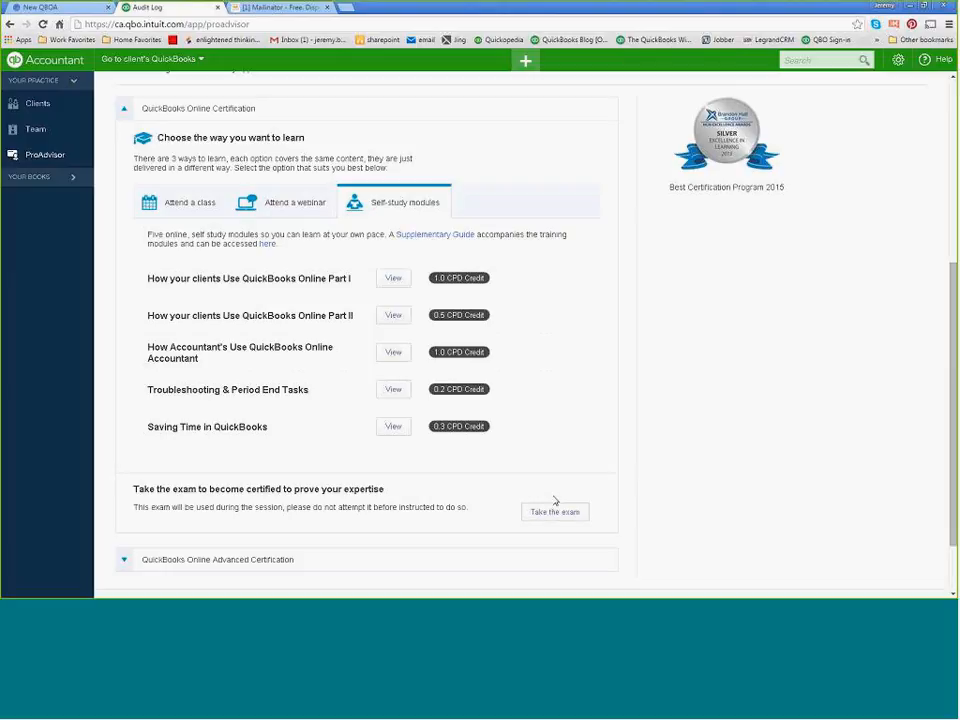
pyautogui.scroll(3, 555, 500)
pyautogui.scroll(-5, 551, 497)
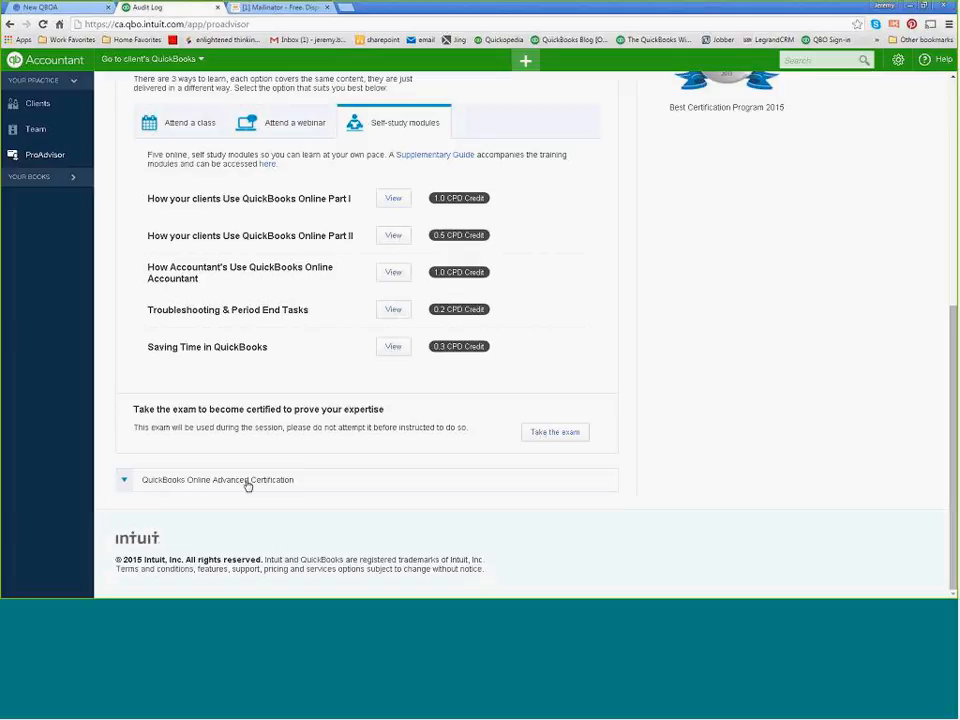
pyautogui.scroll(3, 255, 476)
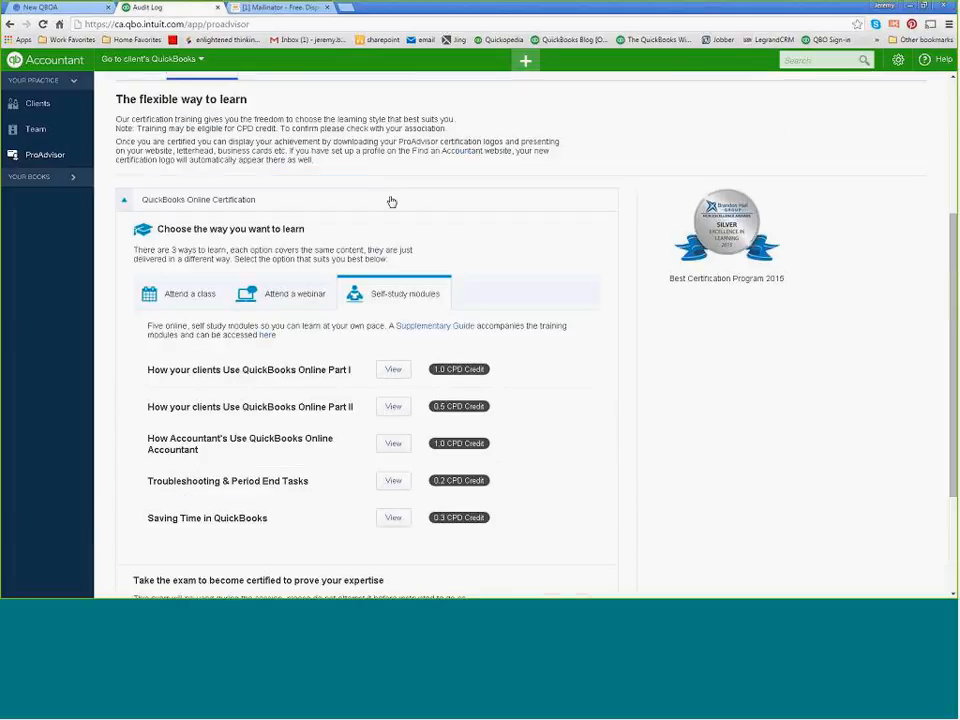
pyautogui.scroll(-3, 306, 385)
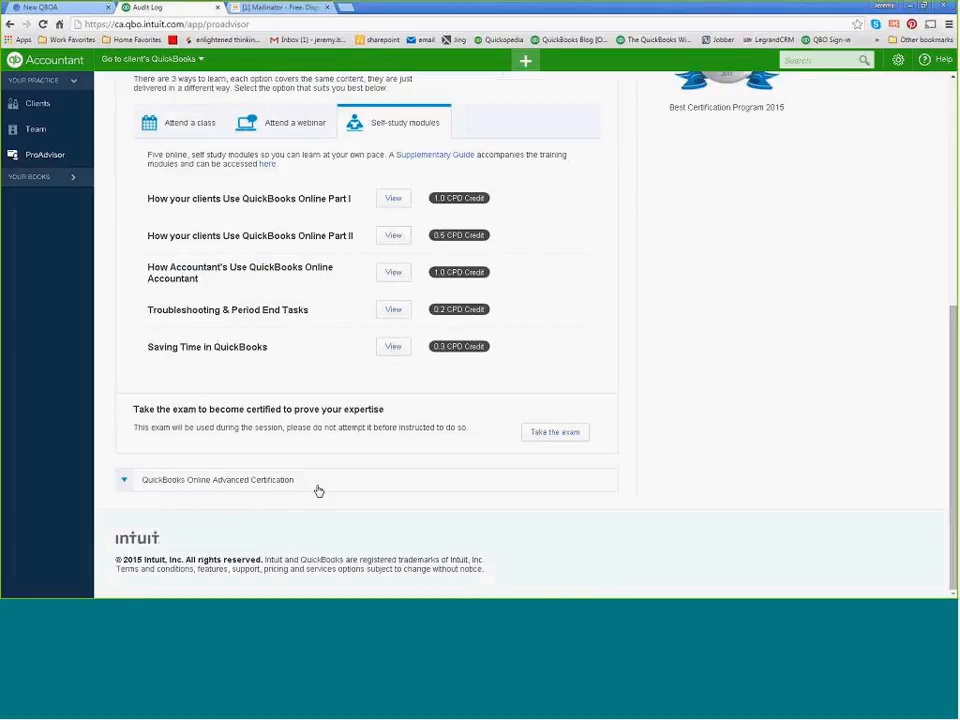
pyautogui.click(167, 487)
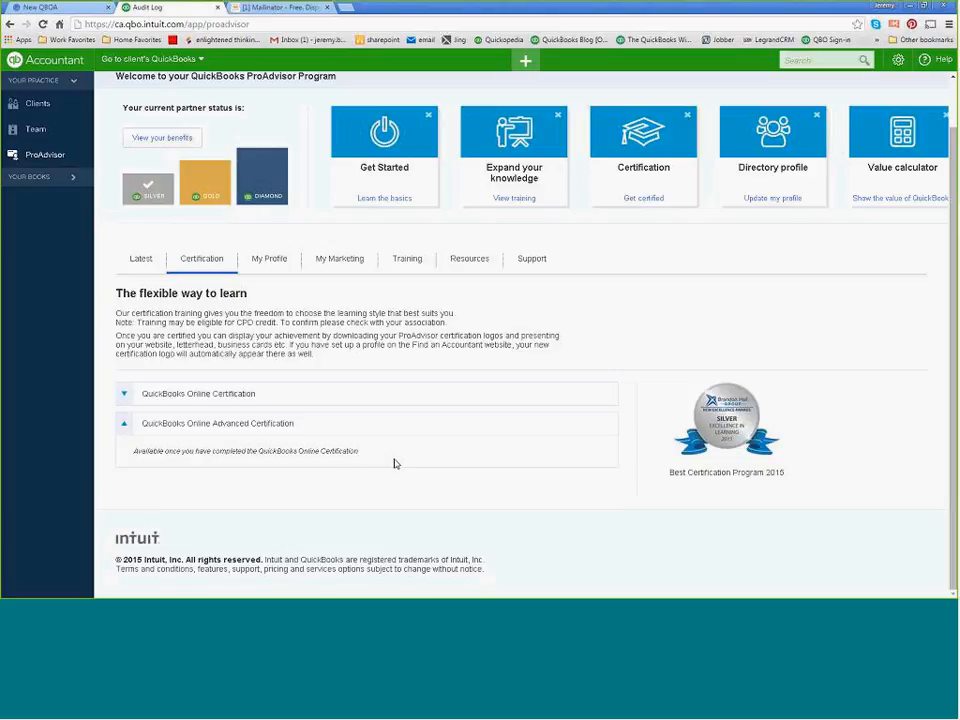
pyautogui.scroll(1, 390, 462)
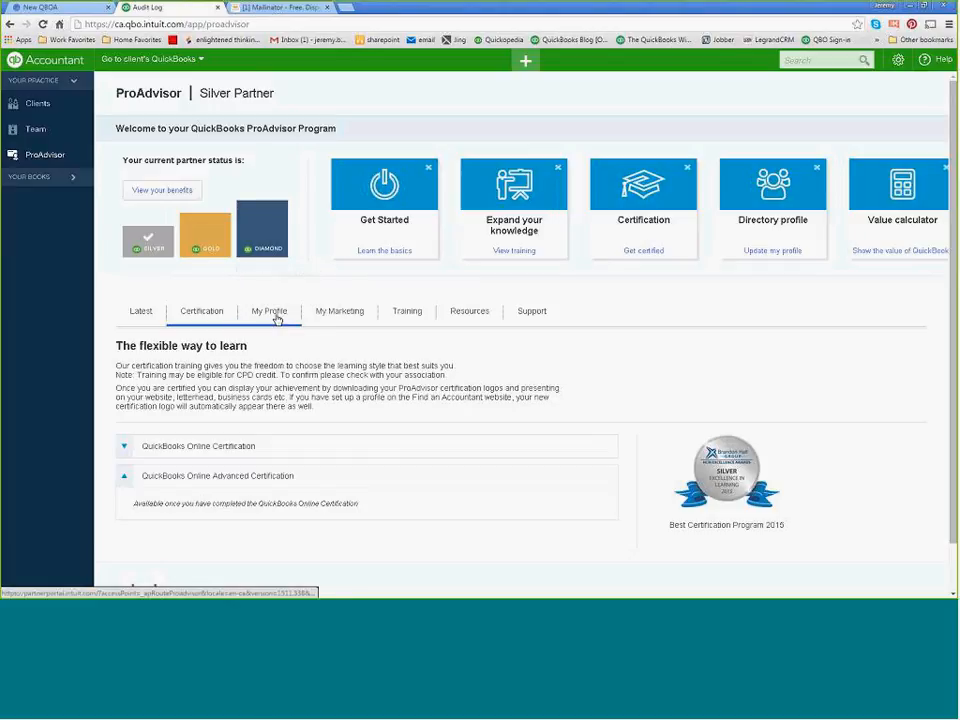
# Examine the ProAdvisor My Profile directory listing information and the My Marketing campaign and brand resources.
pyautogui.click(277, 318)
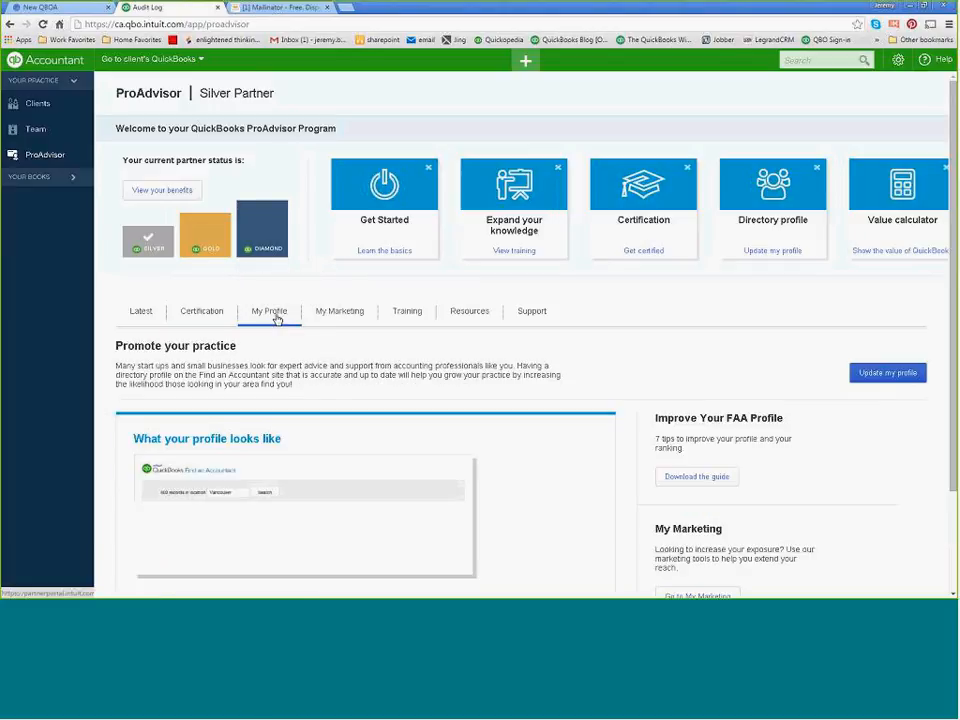
pyautogui.scroll(-3, 505, 450)
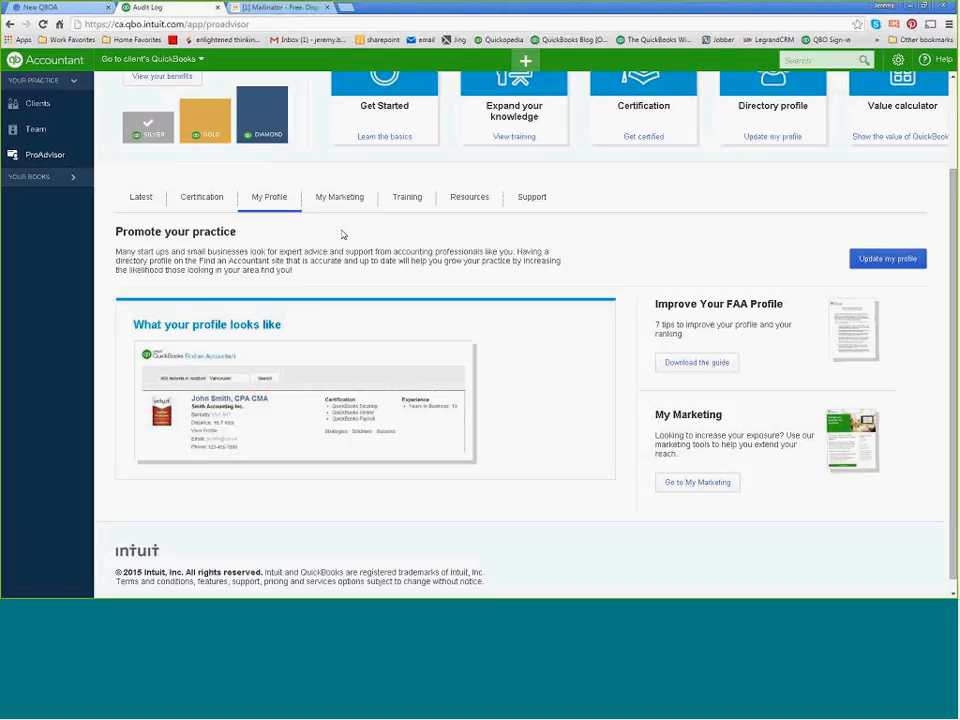
pyautogui.click(339, 199)
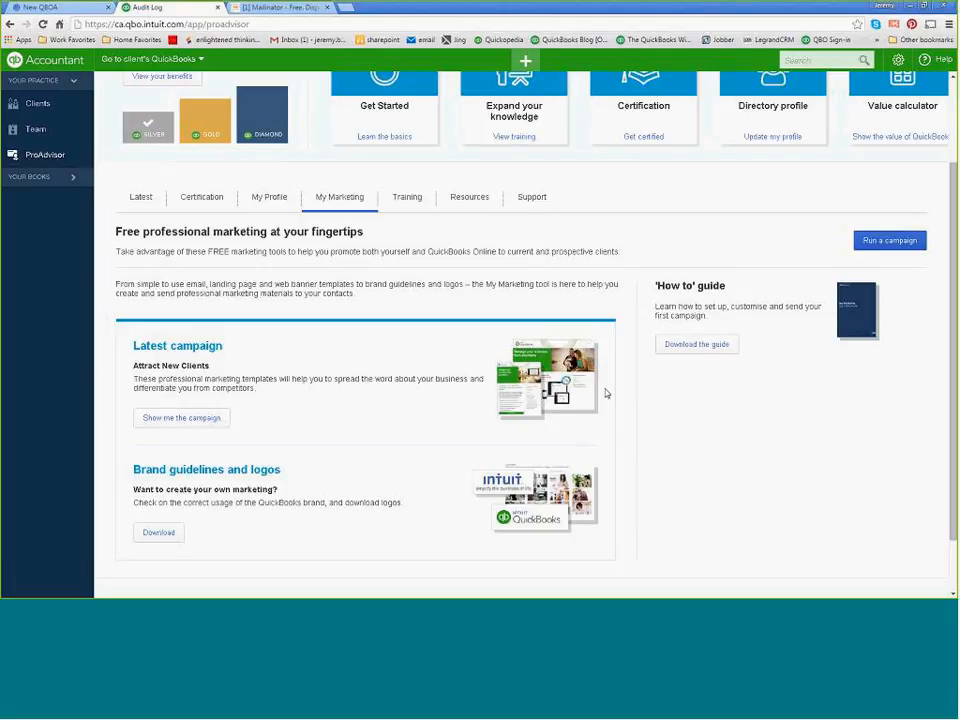
pyautogui.scroll(-2, 606, 393)
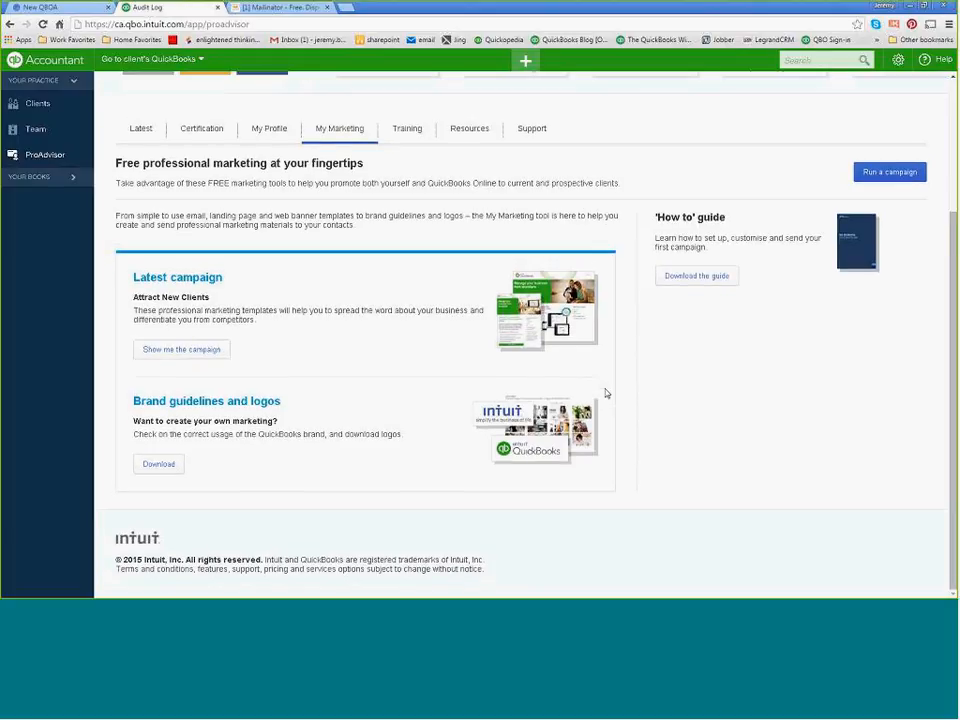
pyautogui.scroll(3, 606, 393)
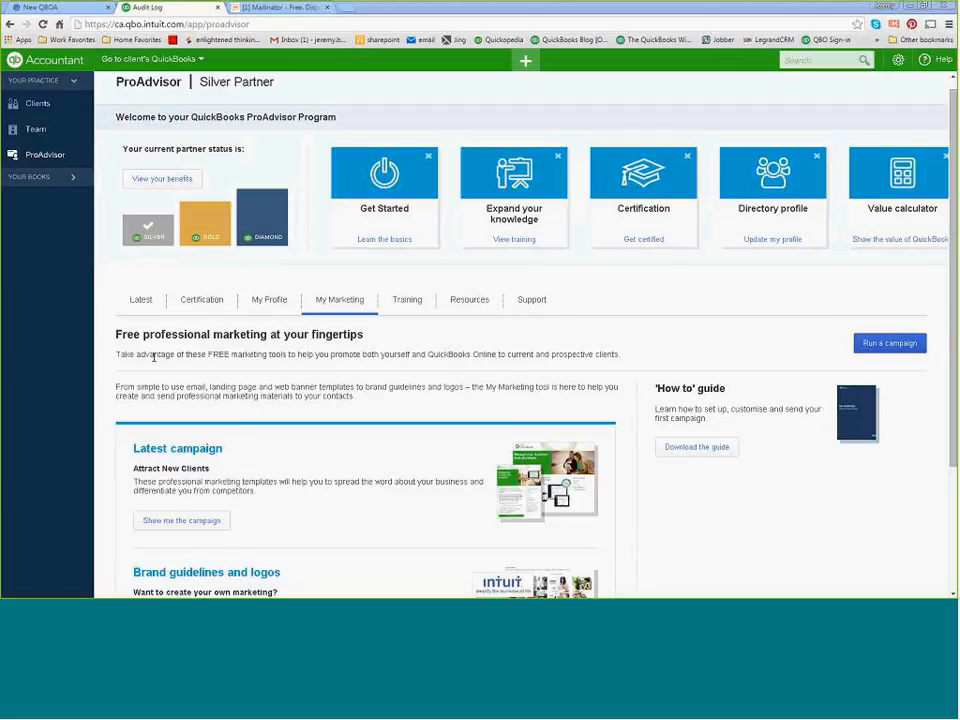
# Minimize the webinar notes document, switch to the QuickBooks desktop company file, and dismiss the payroll tax table warning.
pyautogui.moveTo(0, 150); pyautogui.dragTo(473, 150)
pyautogui.click(797, 149)
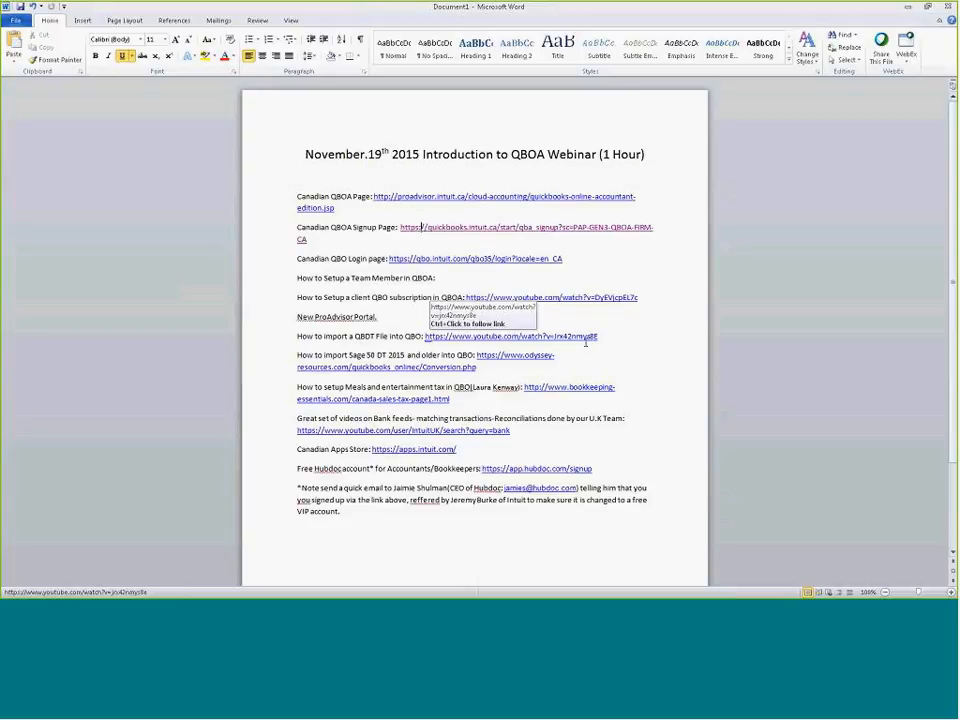
pyautogui.click(910, 9)
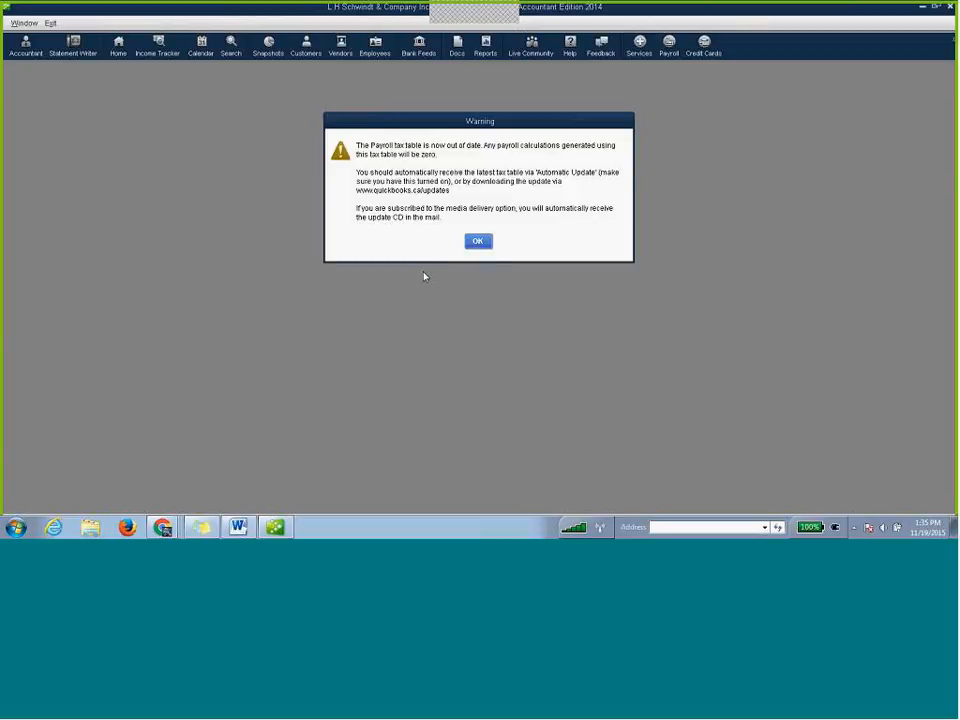
pyautogui.click(479, 243)
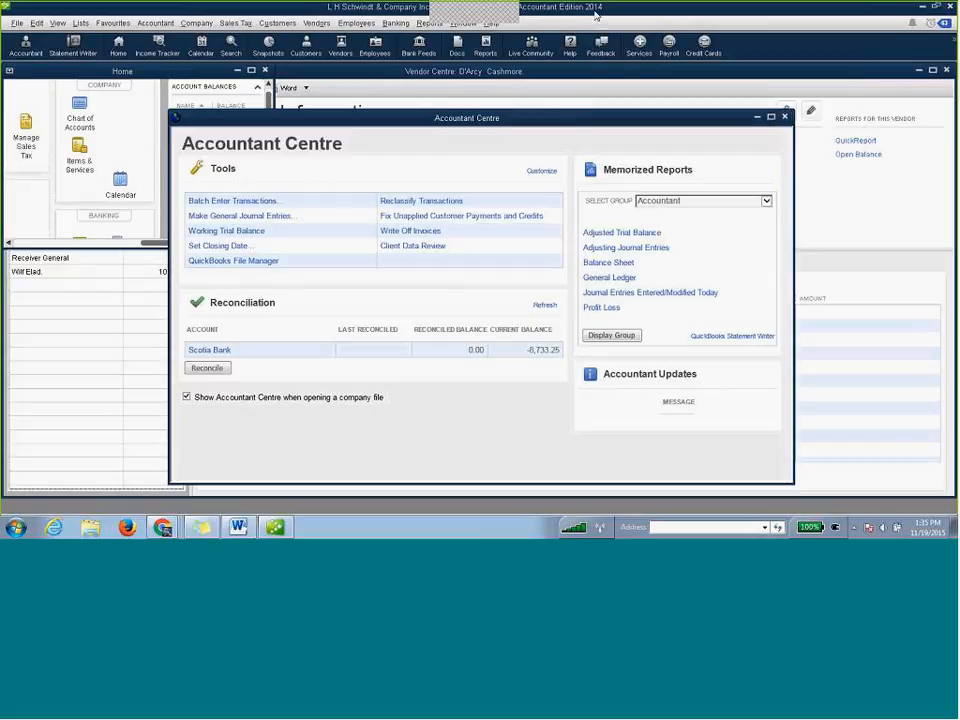
# Close the Accountant Centre and Home windows and start exporting the company file to QuickBooks Online.
pyautogui.click(785, 118)
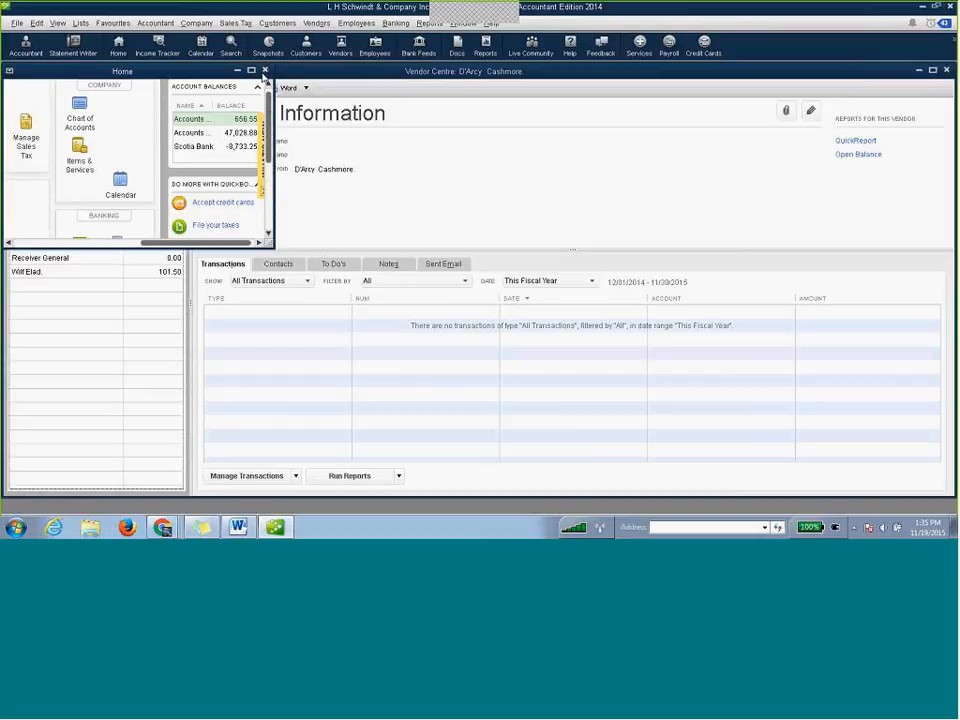
pyautogui.click(265, 71)
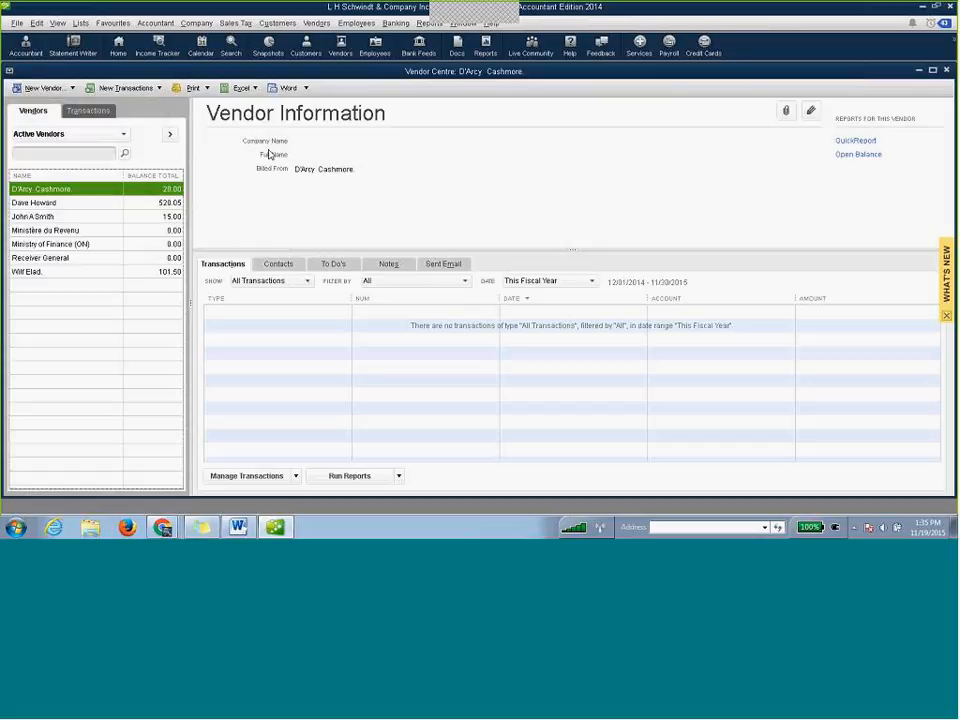
pyautogui.click(194, 24)
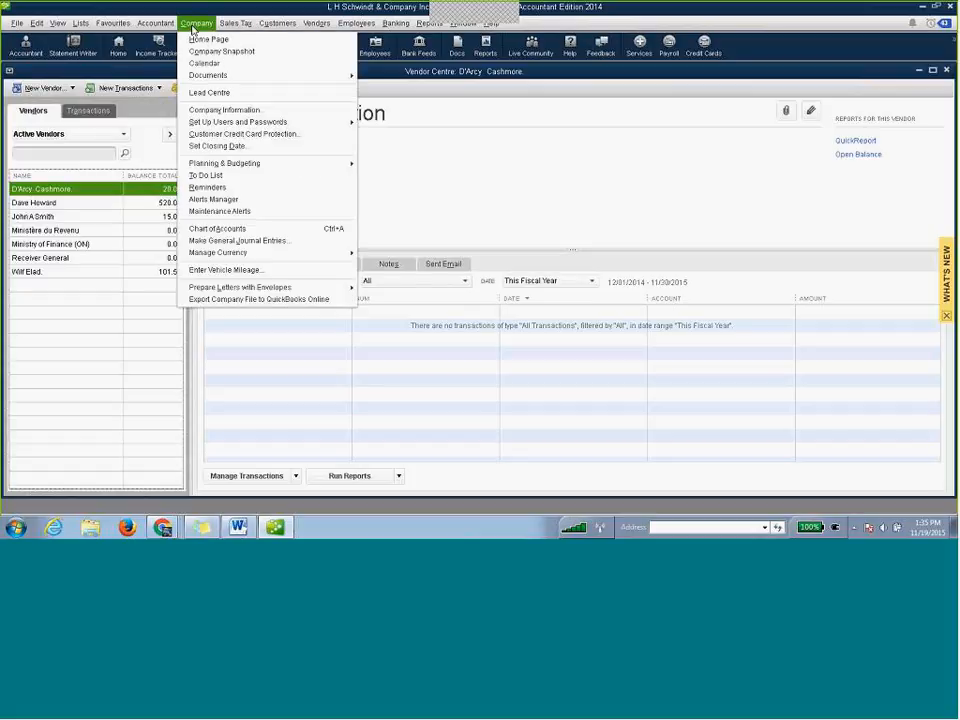
pyautogui.click(255, 300)
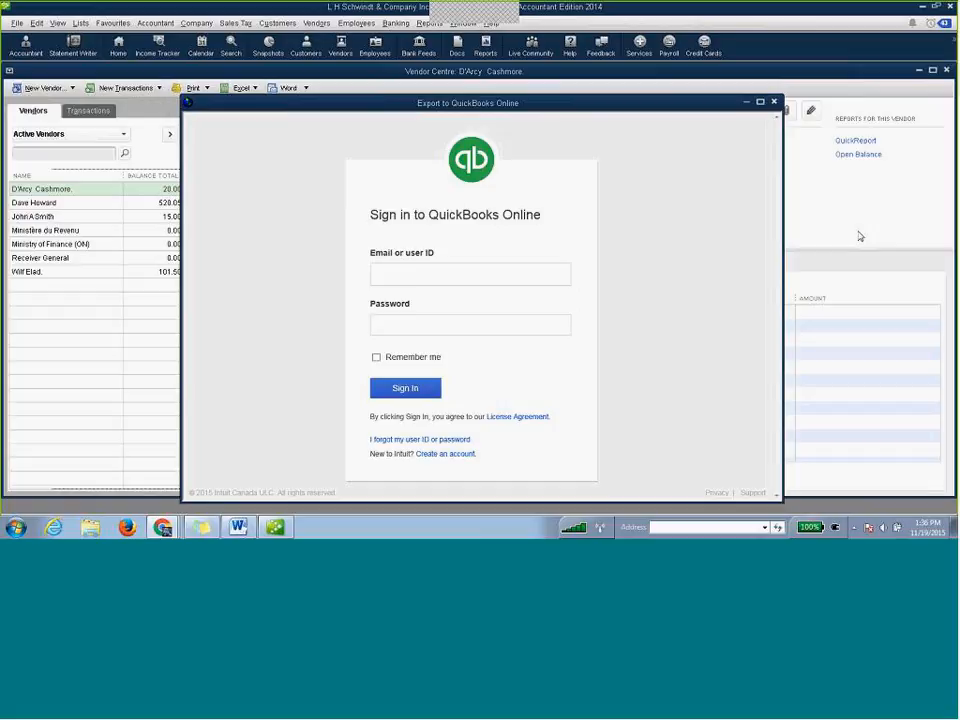
# Sign in to QuickBooks Online for the export with the ABC Bookkeeping firm's e-mail and the account password.
pyautogui.click(466, 276)
pyautogui.hotkey('ctrl', 'v')
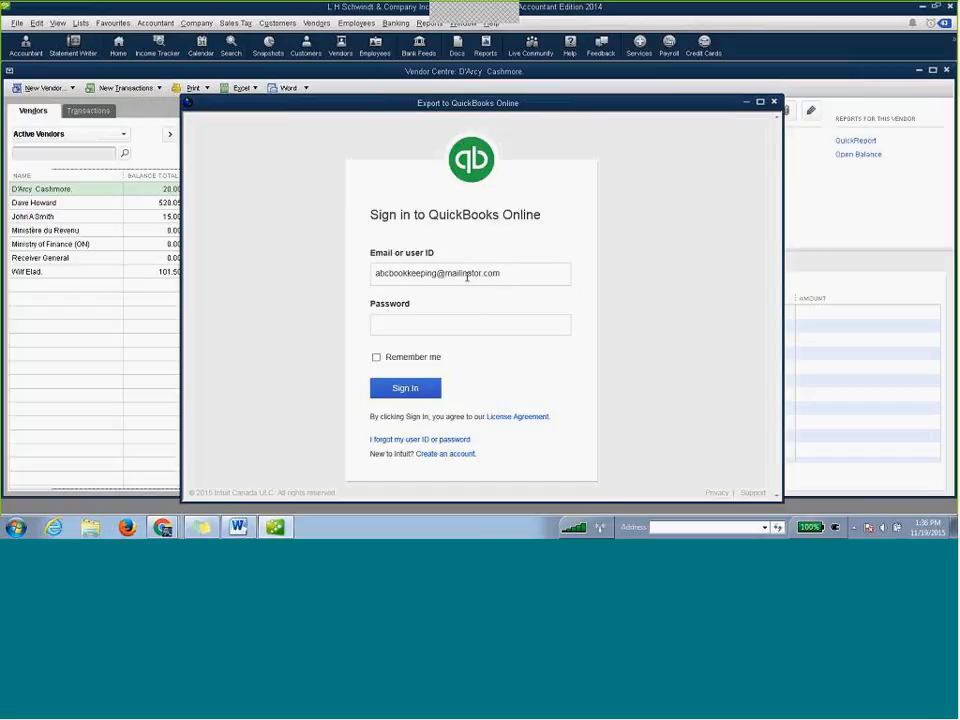
pyautogui.write('*********')
pyautogui.click(420, 392)
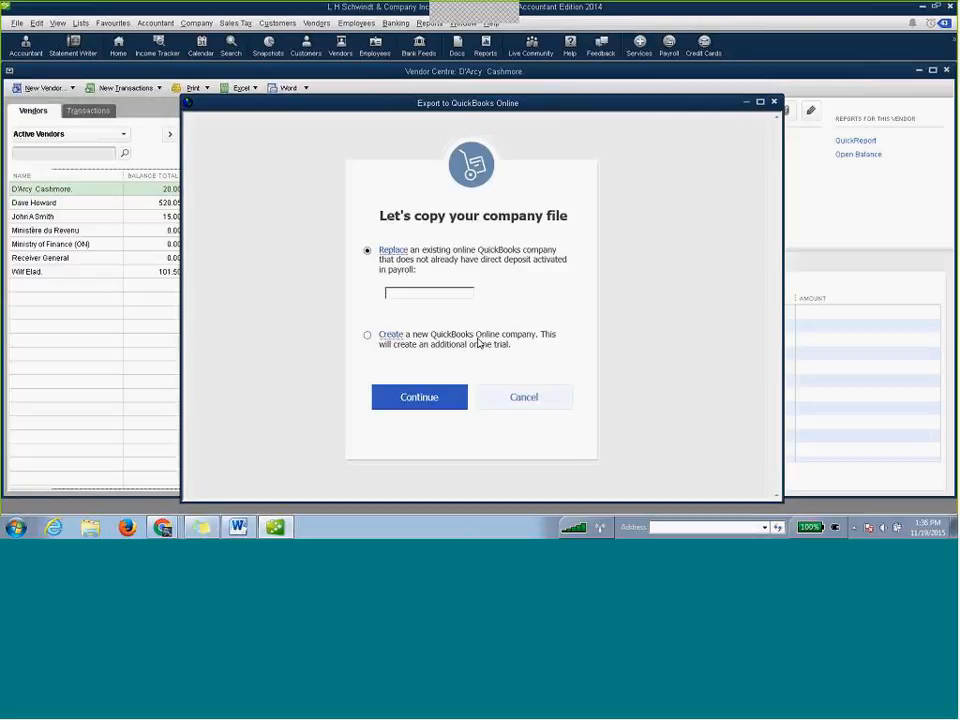
# Replace the client's existing QuickBooks Online company with the desktop data, start the transfer and acknowledge it.
pyautogui.click(471, 294)
pyautogui.click(535, 296)
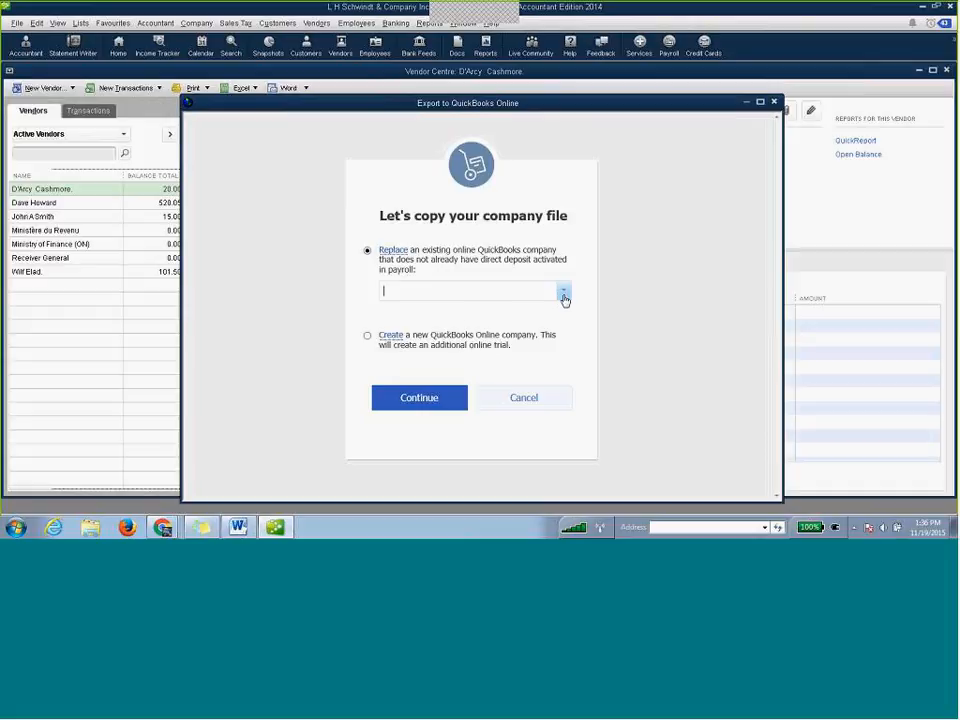
pyautogui.click(564, 295)
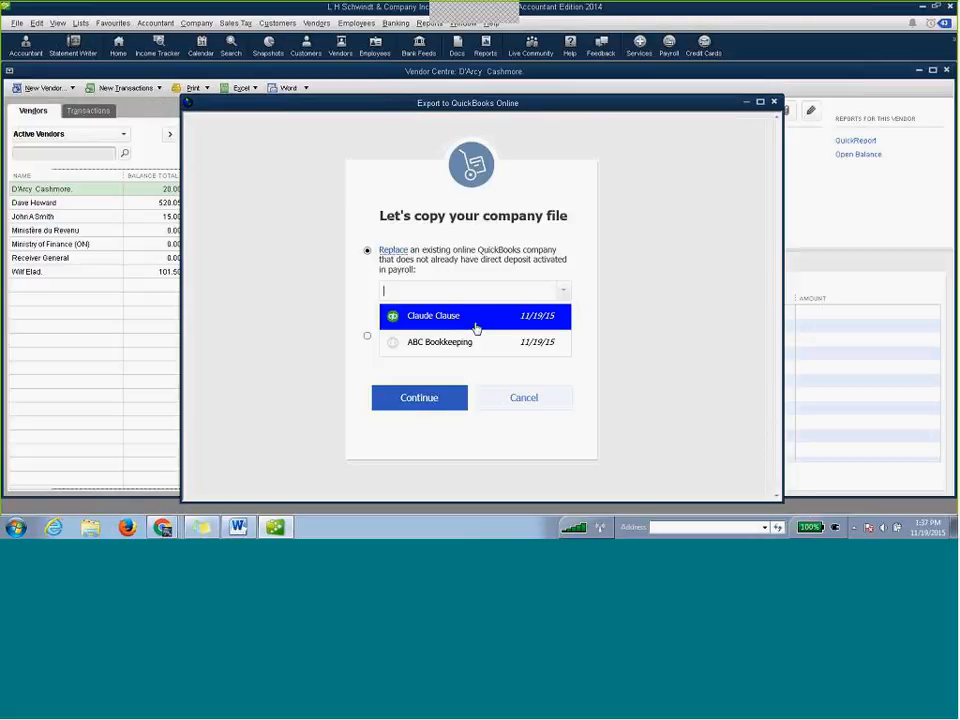
pyautogui.click(476, 328)
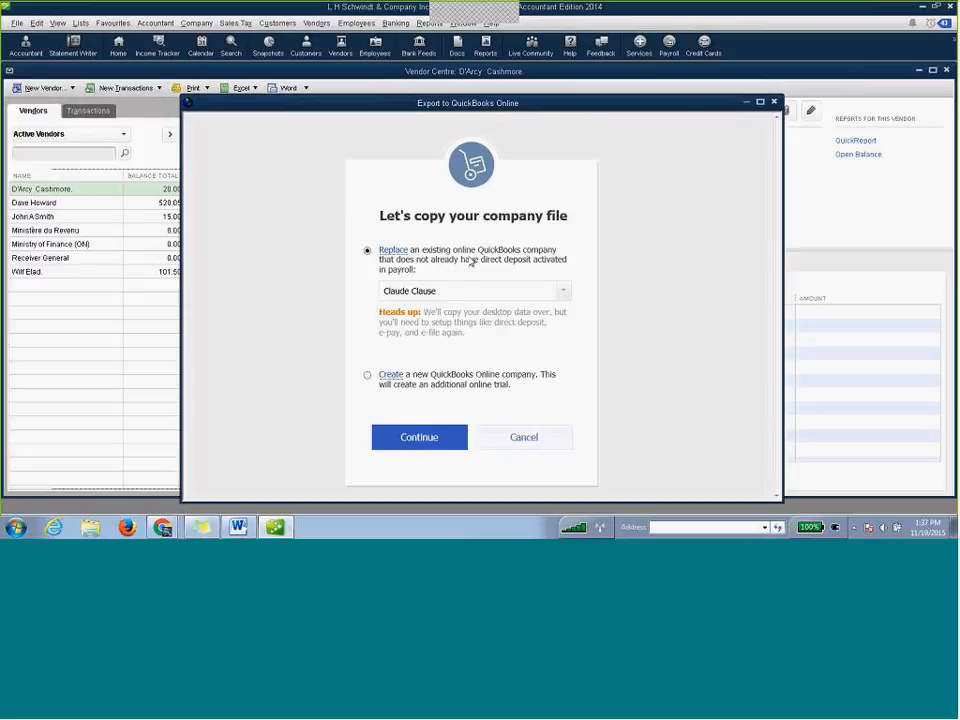
pyautogui.click(436, 444)
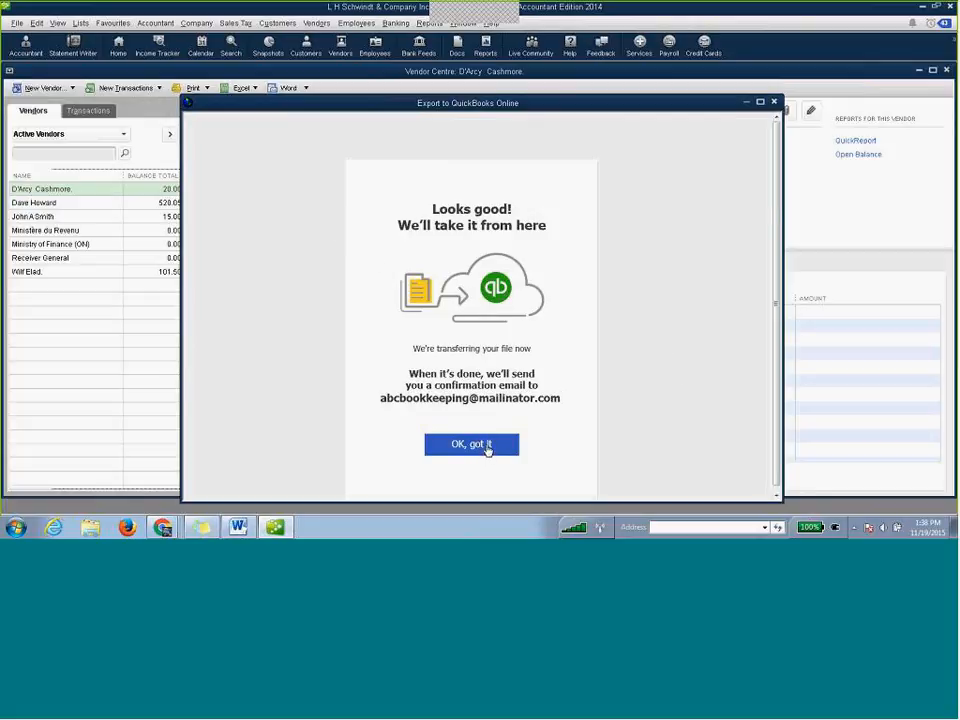
pyautogui.click(487, 451)
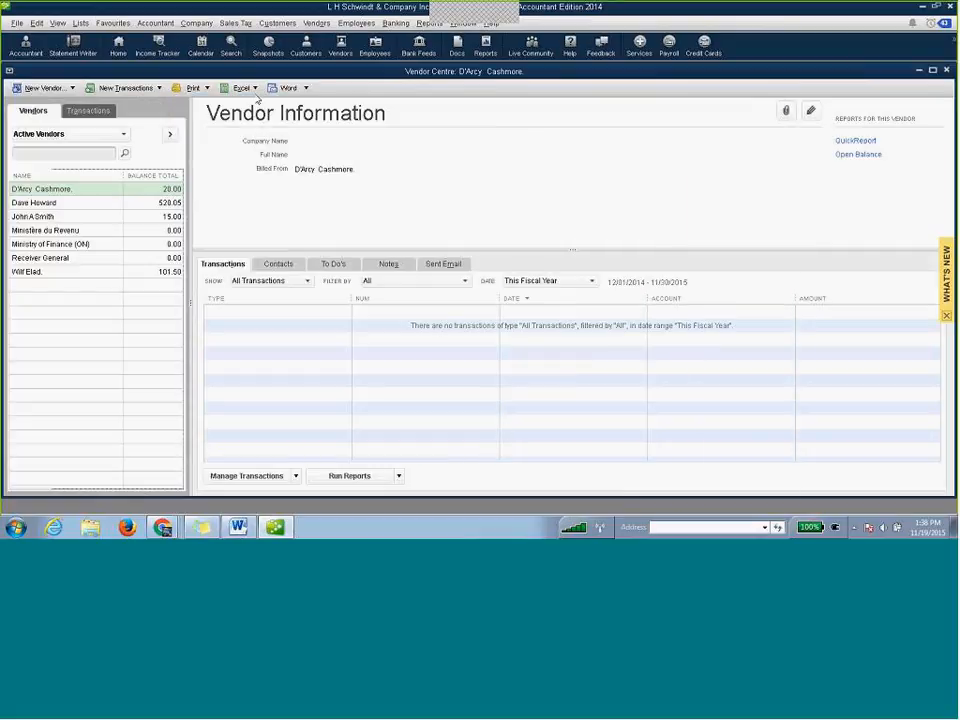
# Open the desktop company file's Chart of Accounts and switch to QuickBooks Online Accountant in the browser.
pyautogui.click(158, 24)
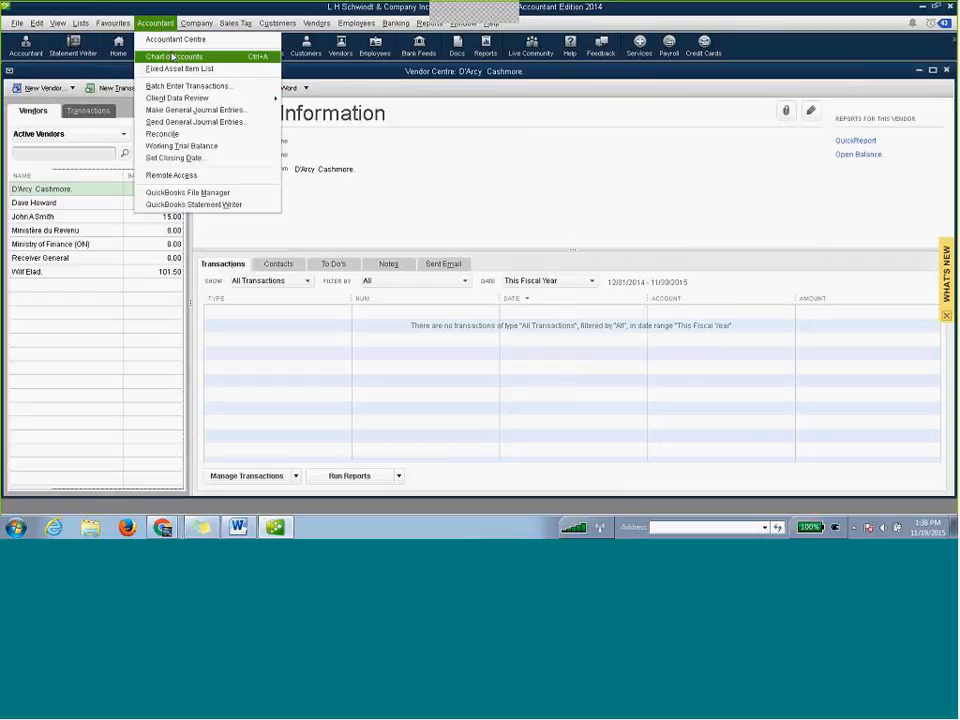
pyautogui.click(174, 56)
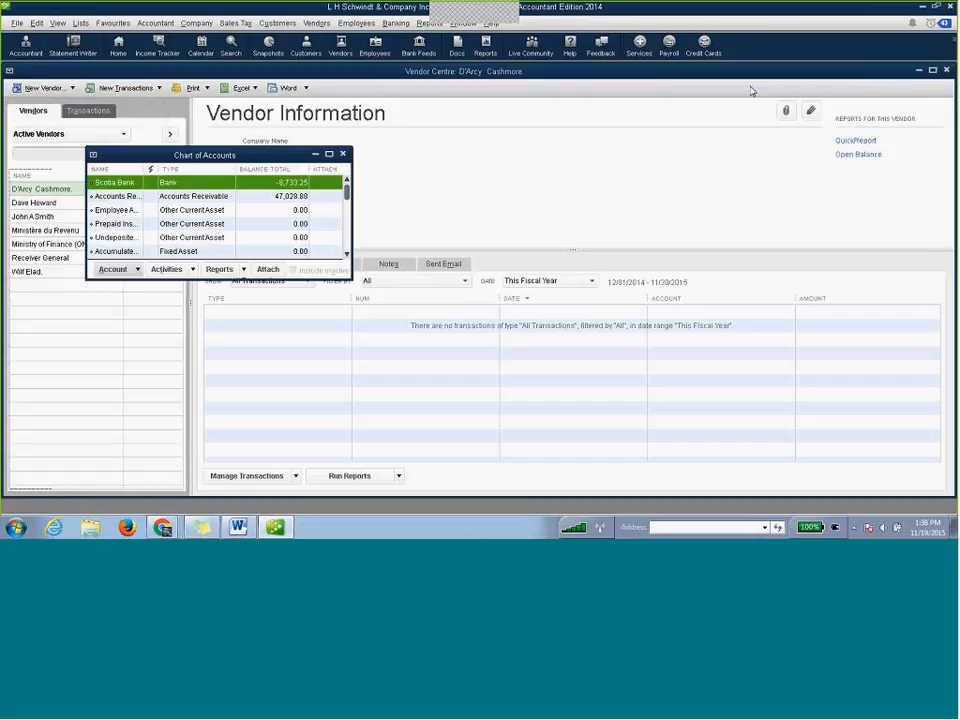
pyautogui.click(437, 47)
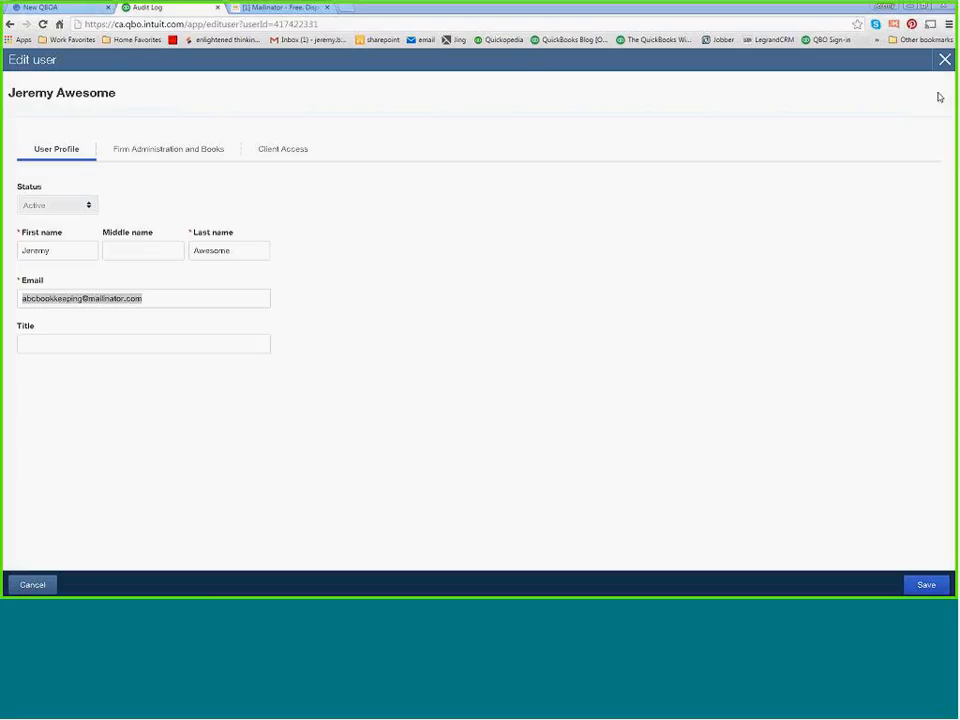
# Close the Edit user form and open the client's QuickBooks Online company from the client list.
pyautogui.click(944, 59)
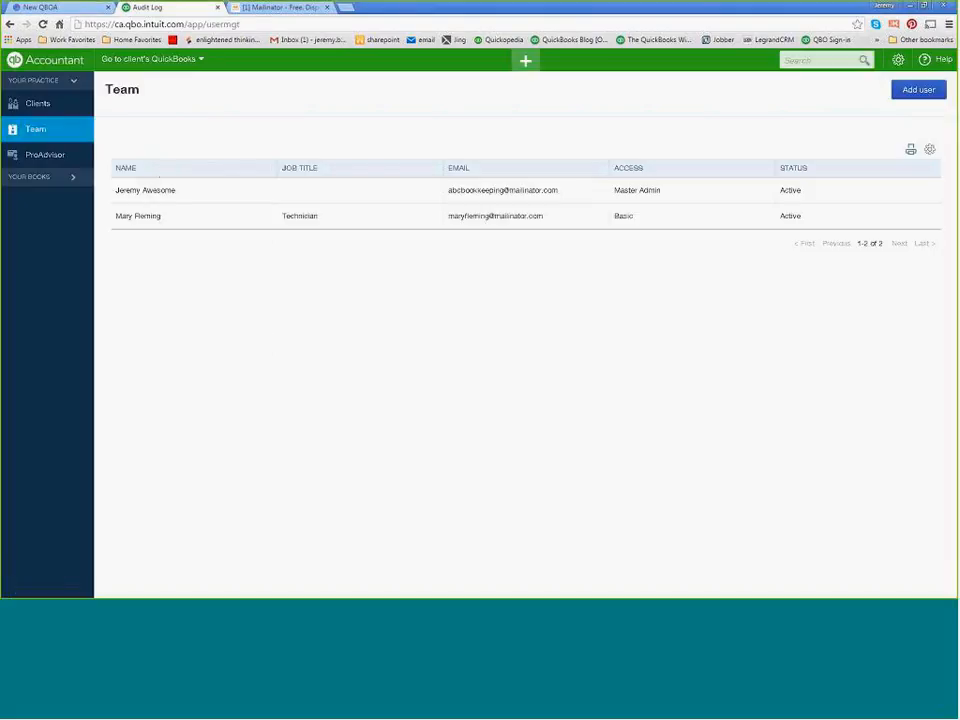
pyautogui.click(43, 100)
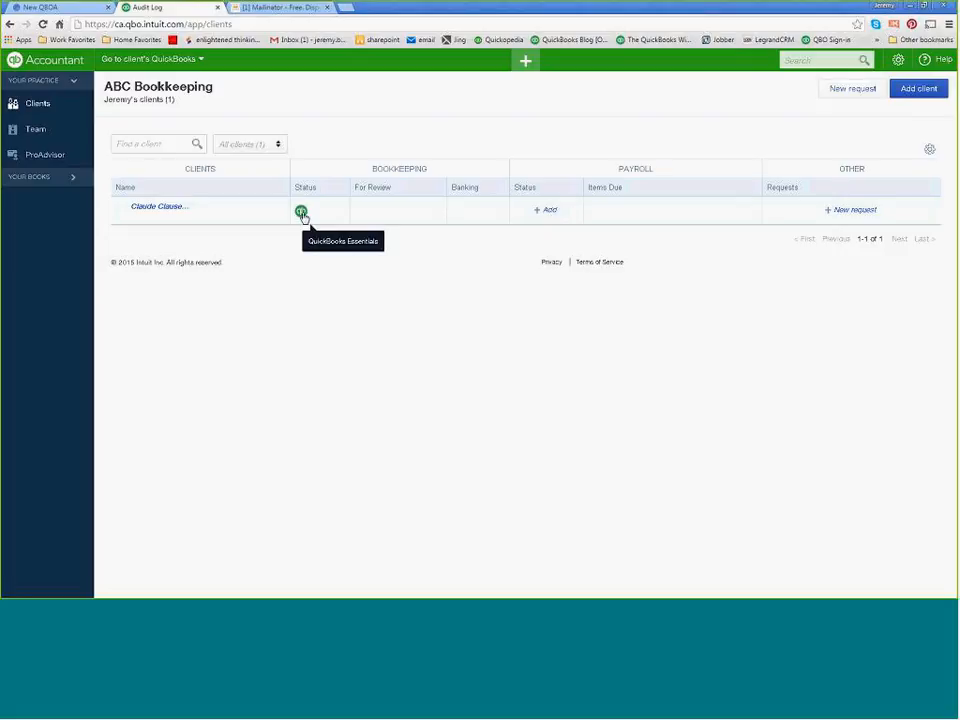
pyautogui.click(302, 213)
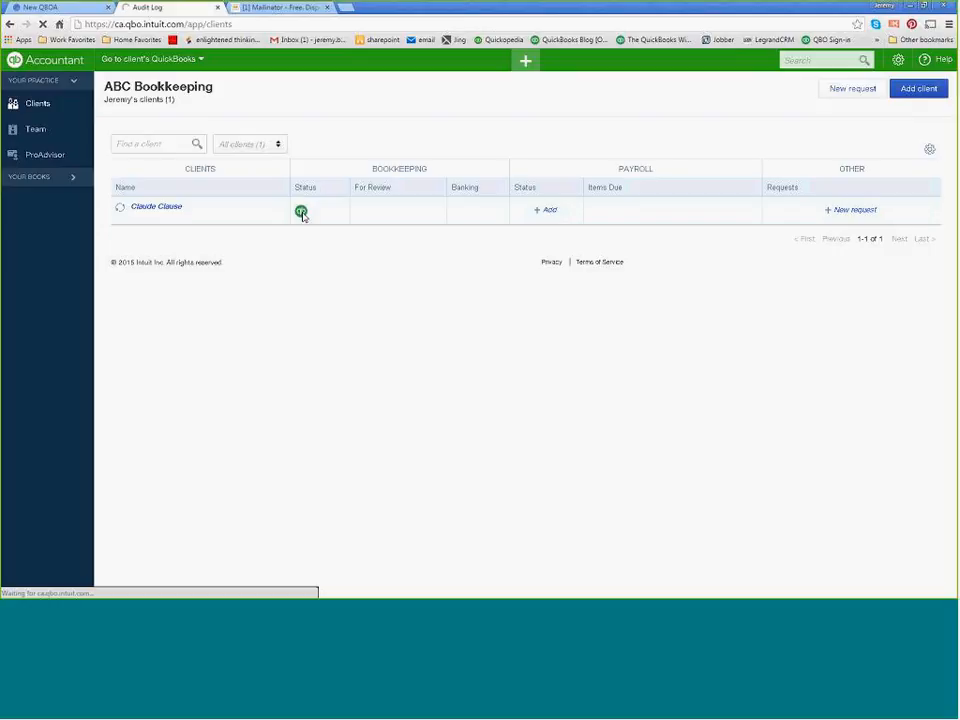
# Open the Chart of Accounts in the client's QuickBooks Online company.
pyautogui.click(898, 60)
pyautogui.click(525, 60)
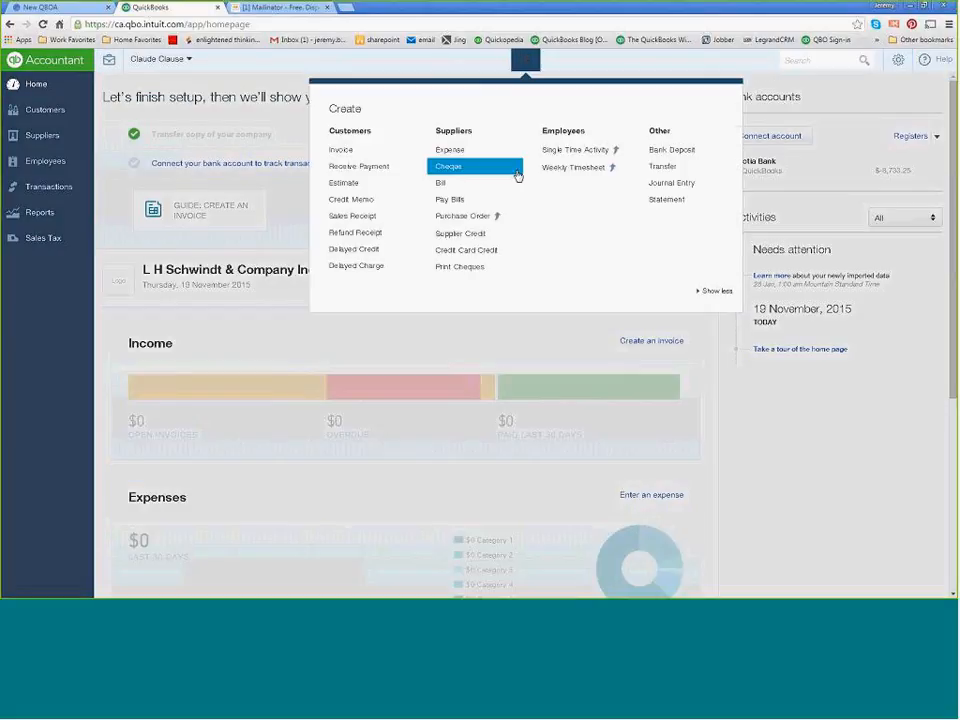
pyautogui.click(898, 60)
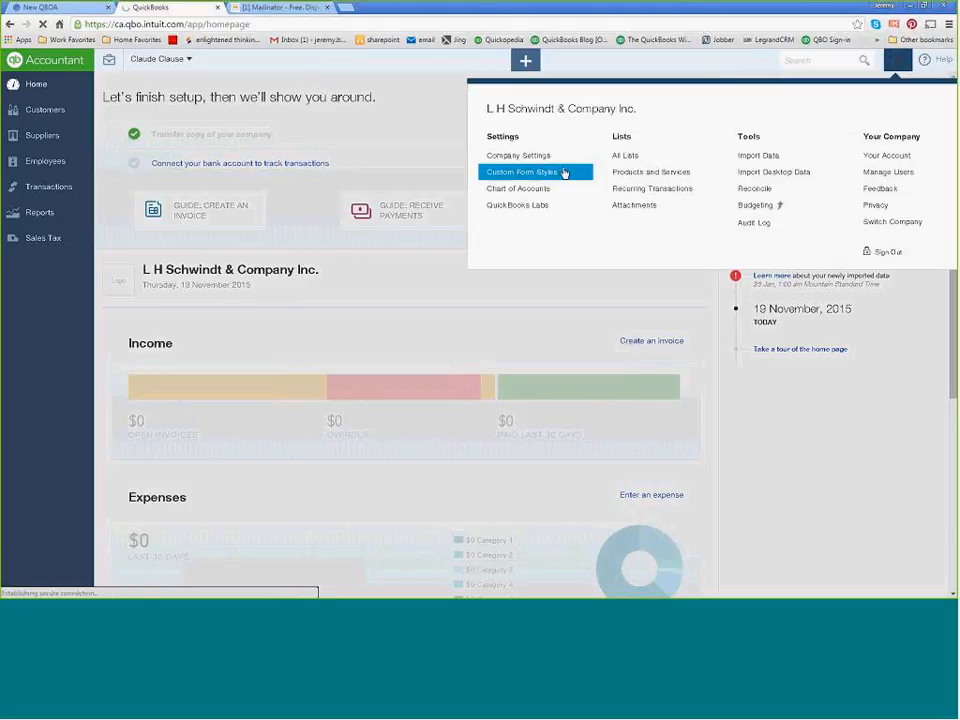
pyautogui.click(540, 188)
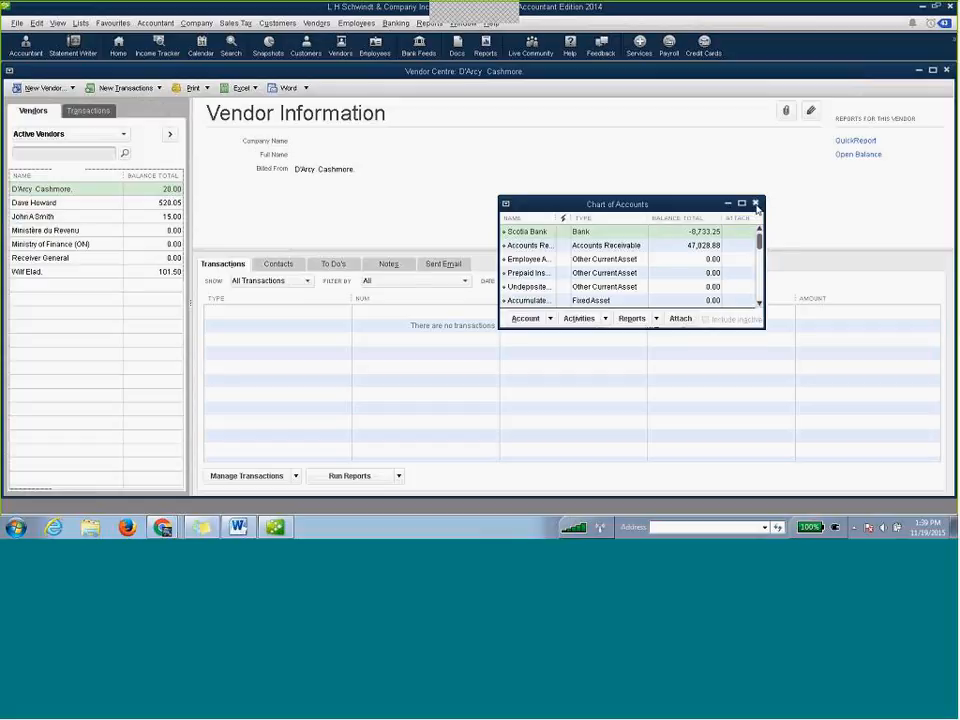
# Close the Chart of Accounts in QuickBooks desktop and return to the online Chart of Accounts in the browser.
pyautogui.click(756, 204)
pyautogui.click(950, 6)
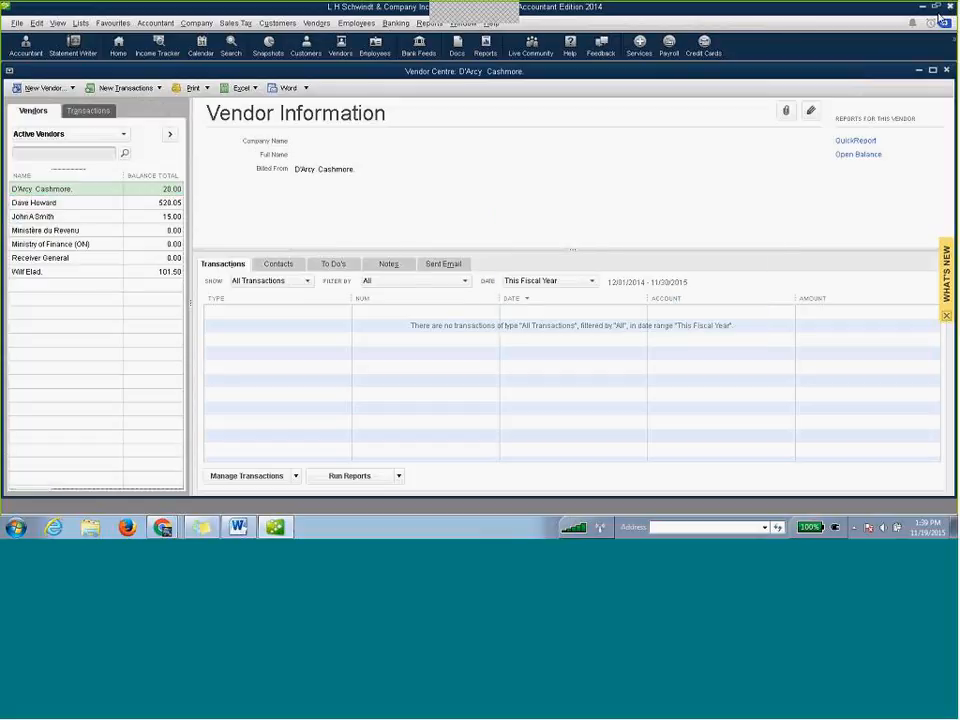
pyautogui.click(444, 243)
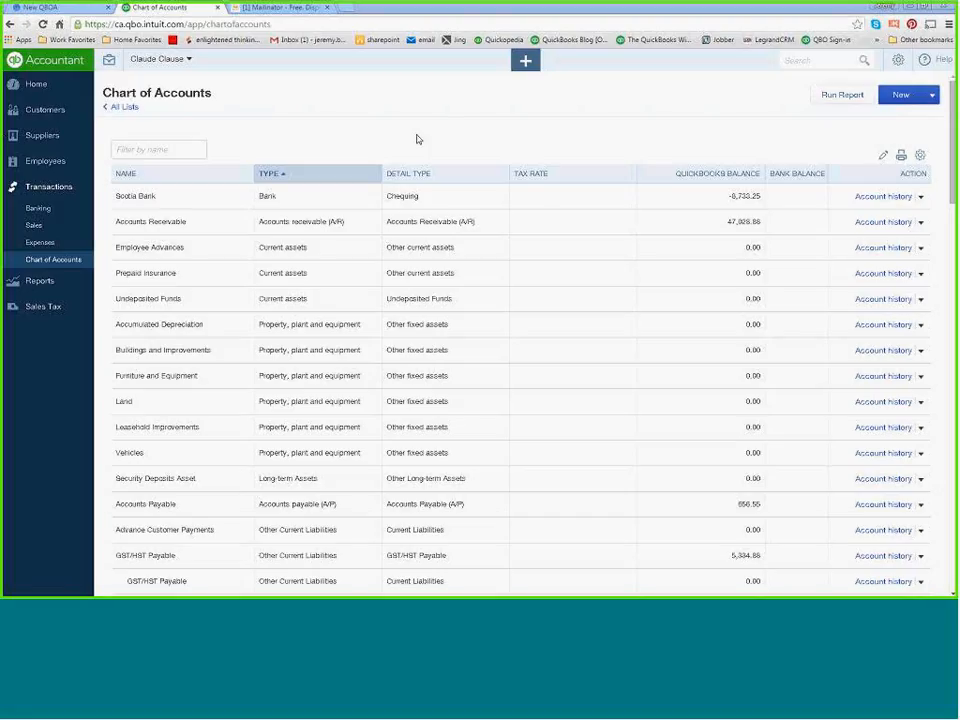
# Review the transferred accounts and balances in the online Chart of Accounts and switch to the Word webinar notes.
pyautogui.click(409, 128)
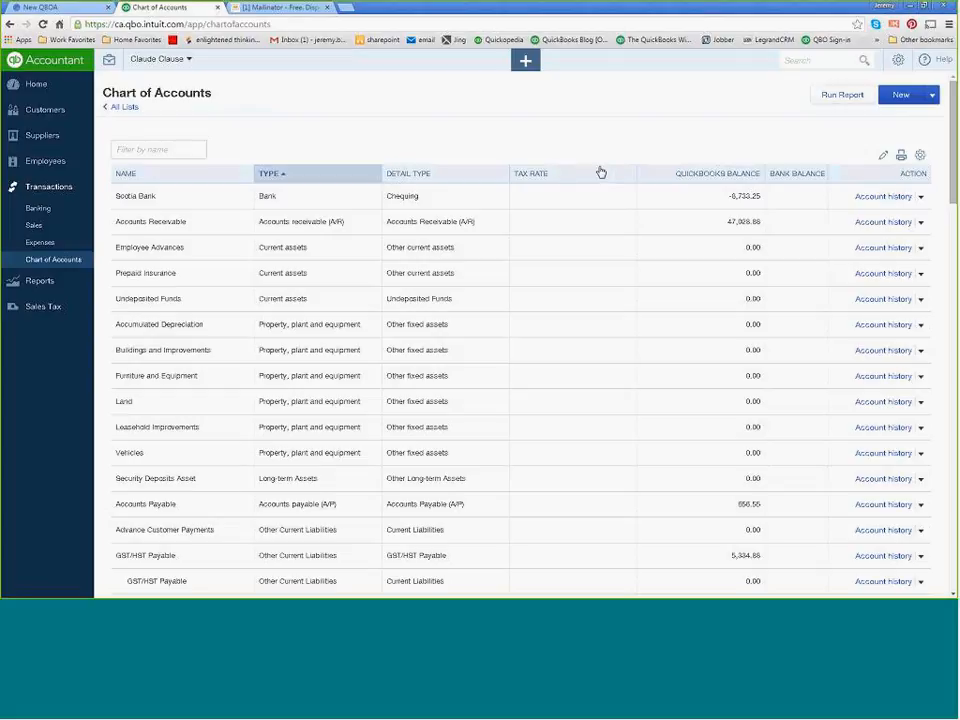
pyautogui.scroll(-7, 660, 241)
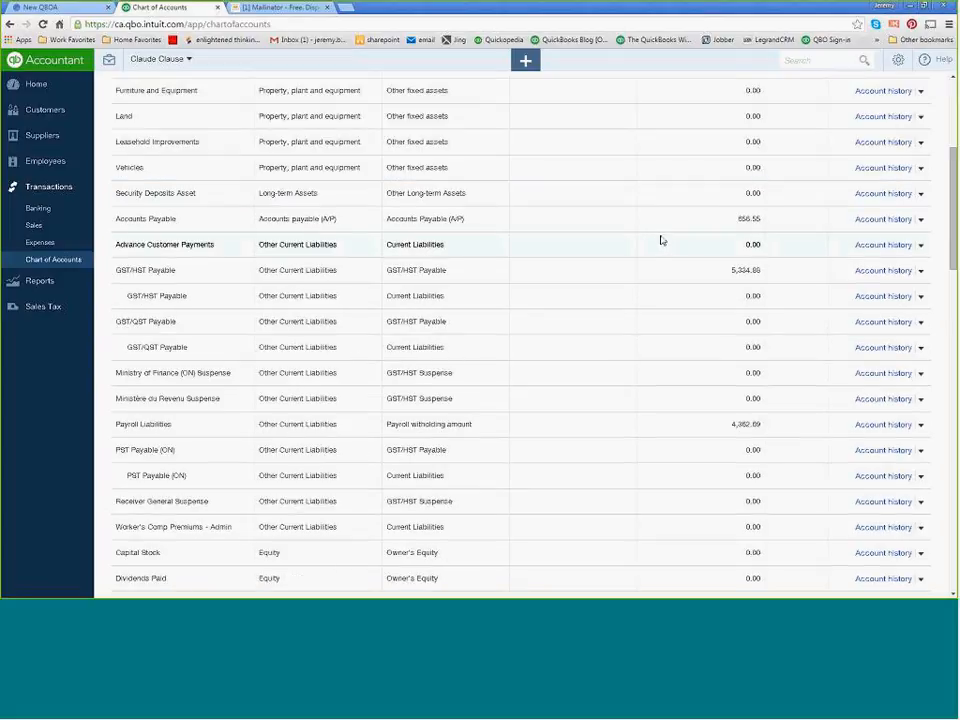
pyautogui.scroll(8, 660, 241)
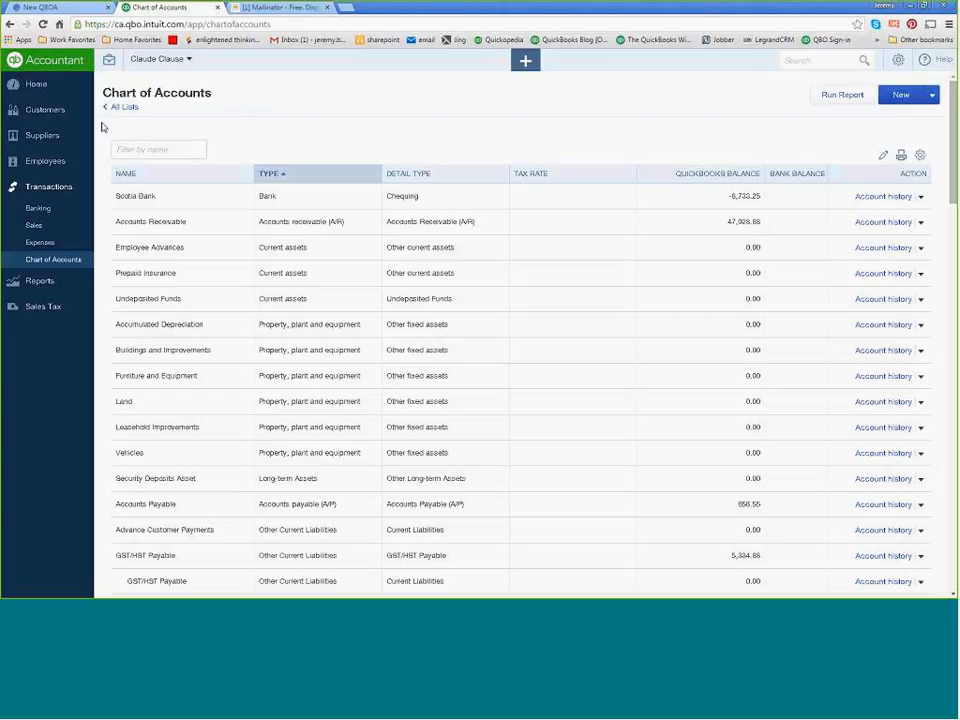
pyautogui.hotkey('alt', 'Tab')
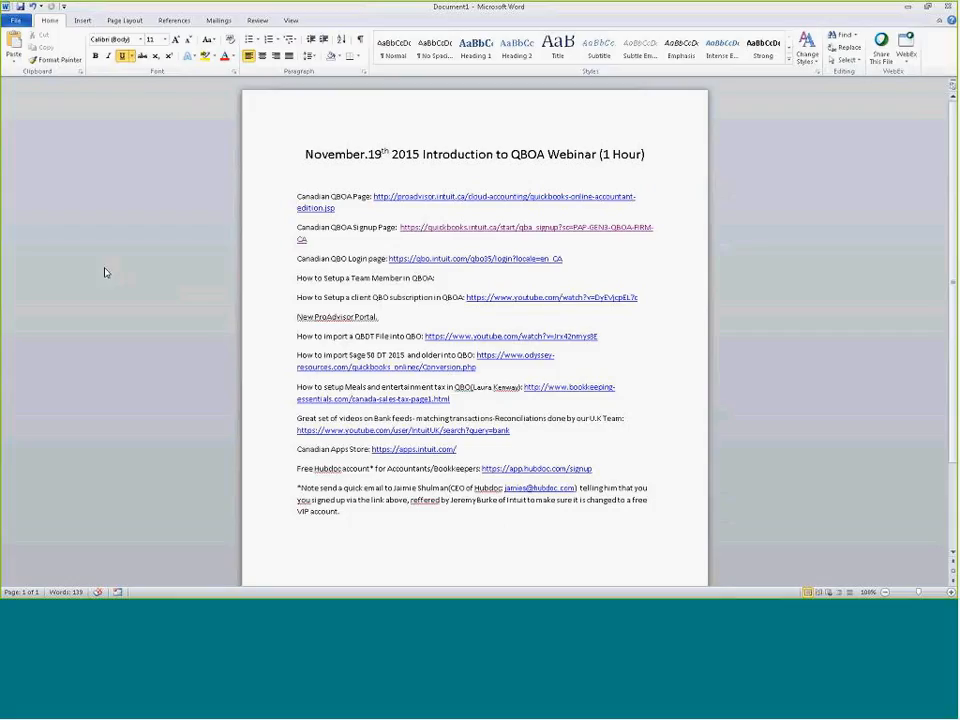
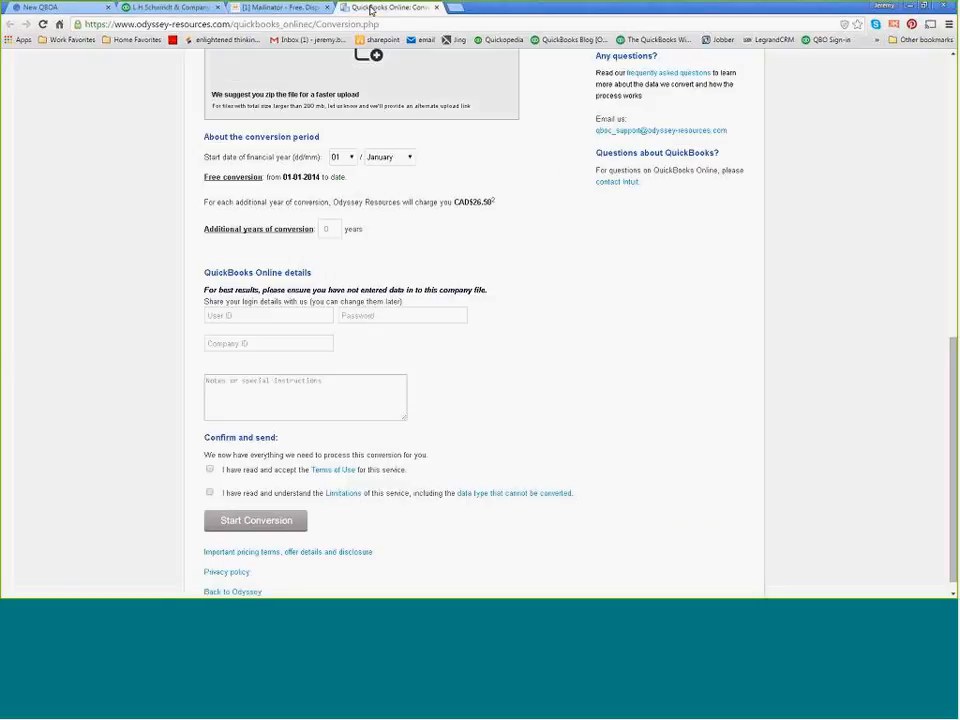
# Look over the Odyssey Resources conversion form from its login fields up to the contact details, and check the Word webinar notes.
pyautogui.scroll(5, 394, 366)
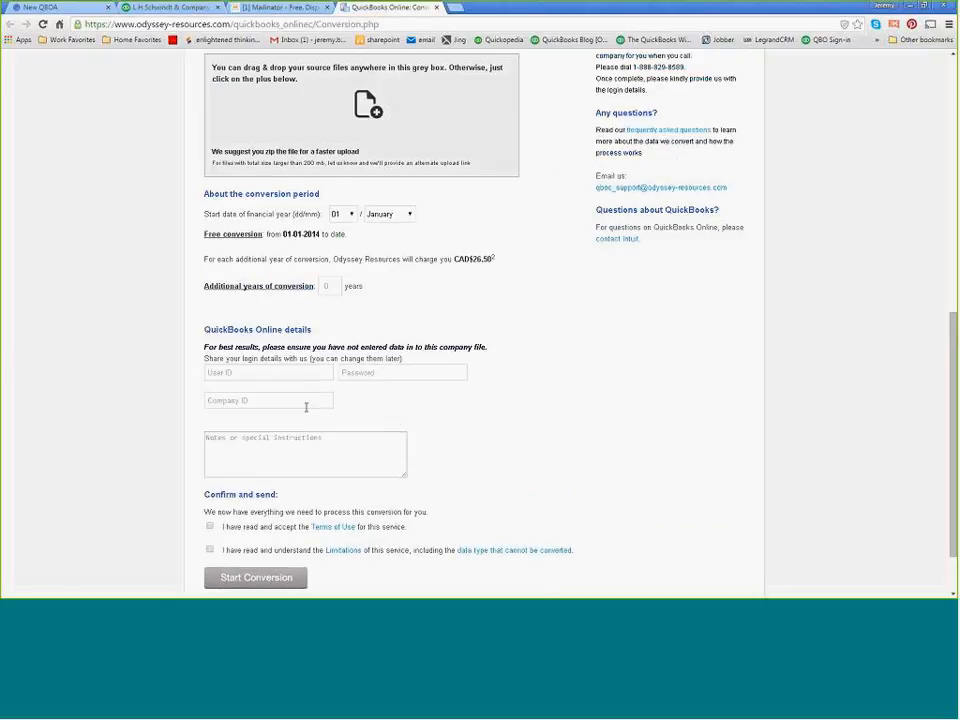
pyautogui.scroll(3, 362, 392)
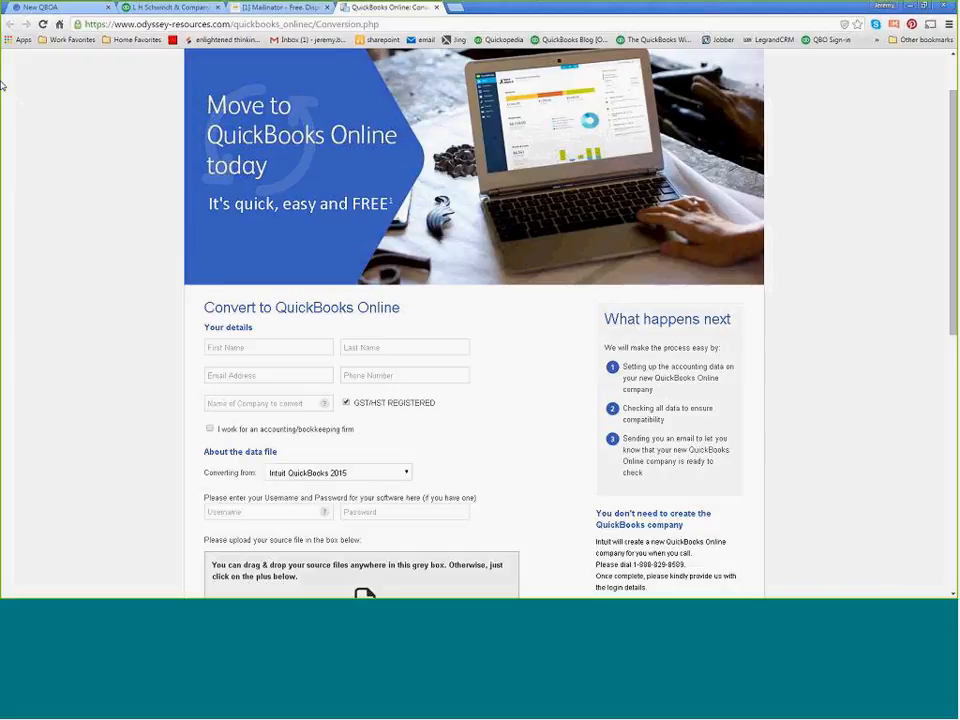
pyautogui.hotkey('alt', 'Tab')
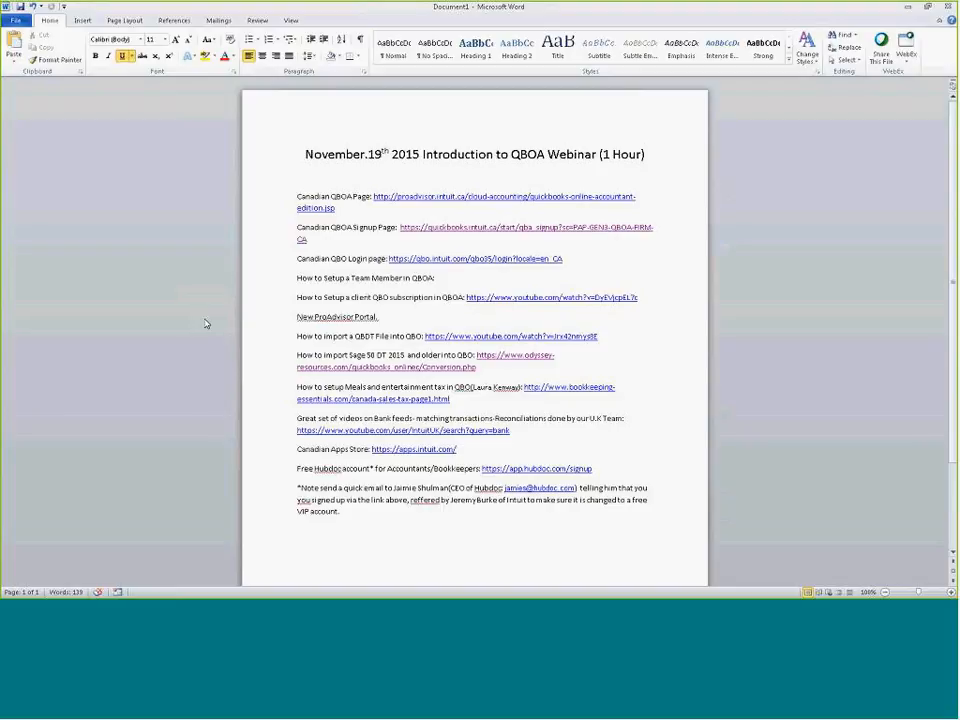
pyautogui.moveTo(246, 6); pyautogui.dragTo(0, 26)
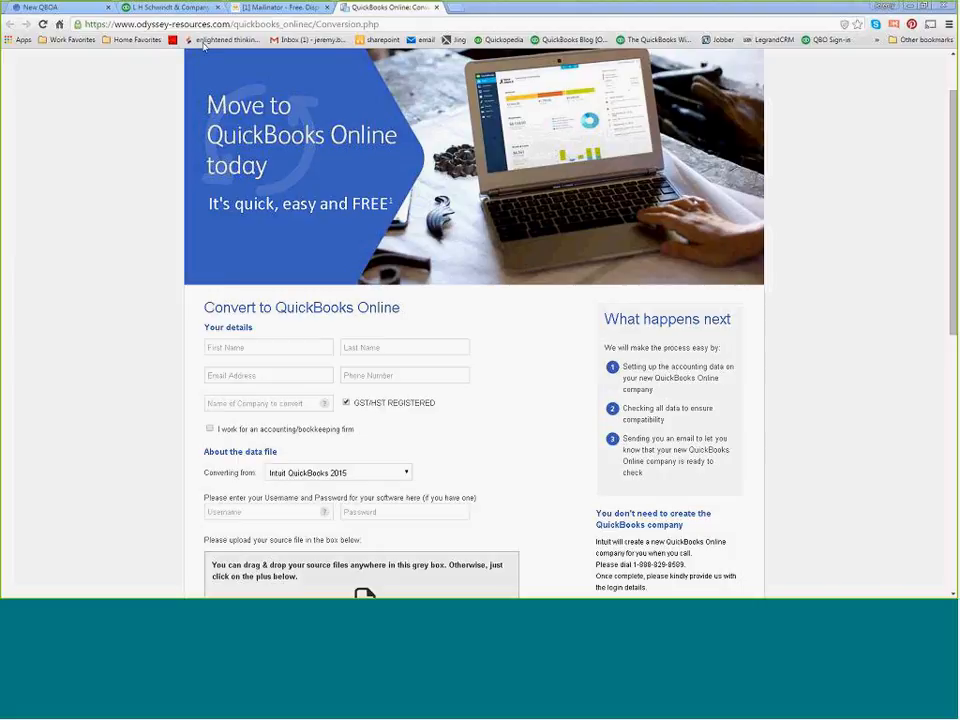
# Open the Sales Tax Centre in the client's QuickBooks Online company and review the Receiver General rates, including the GST Only code.
pyautogui.click(152, 7)
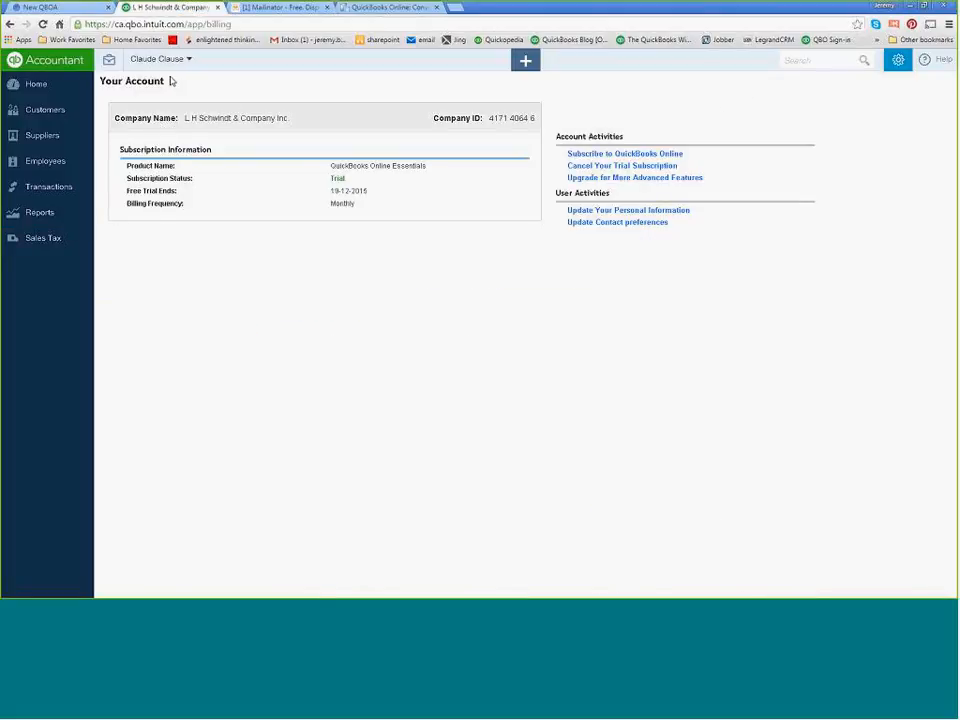
pyautogui.click(55, 245)
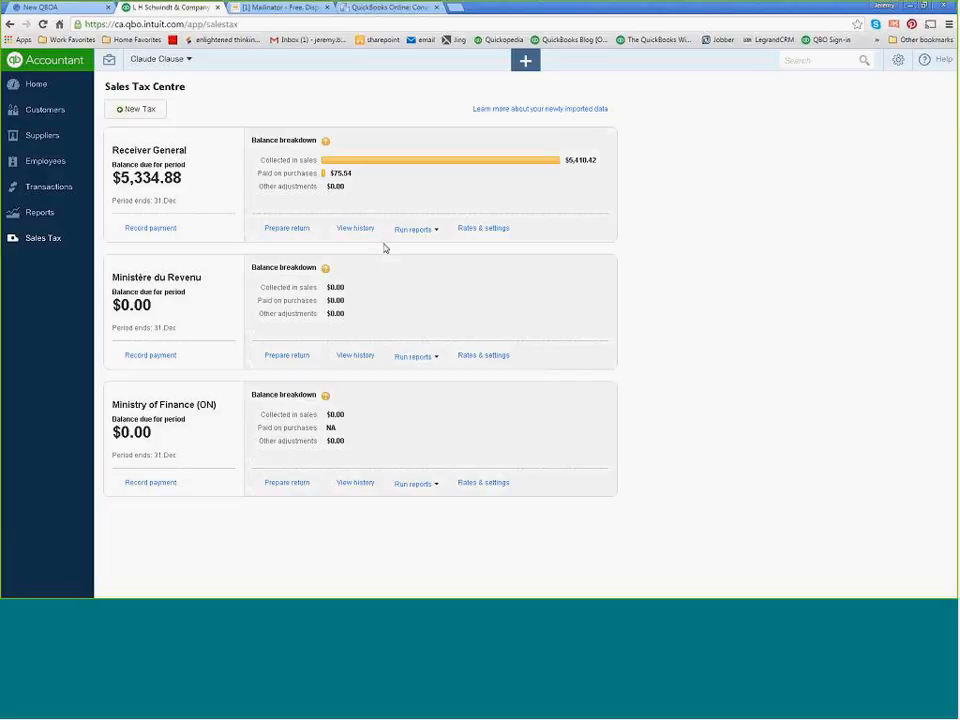
pyautogui.click(477, 236)
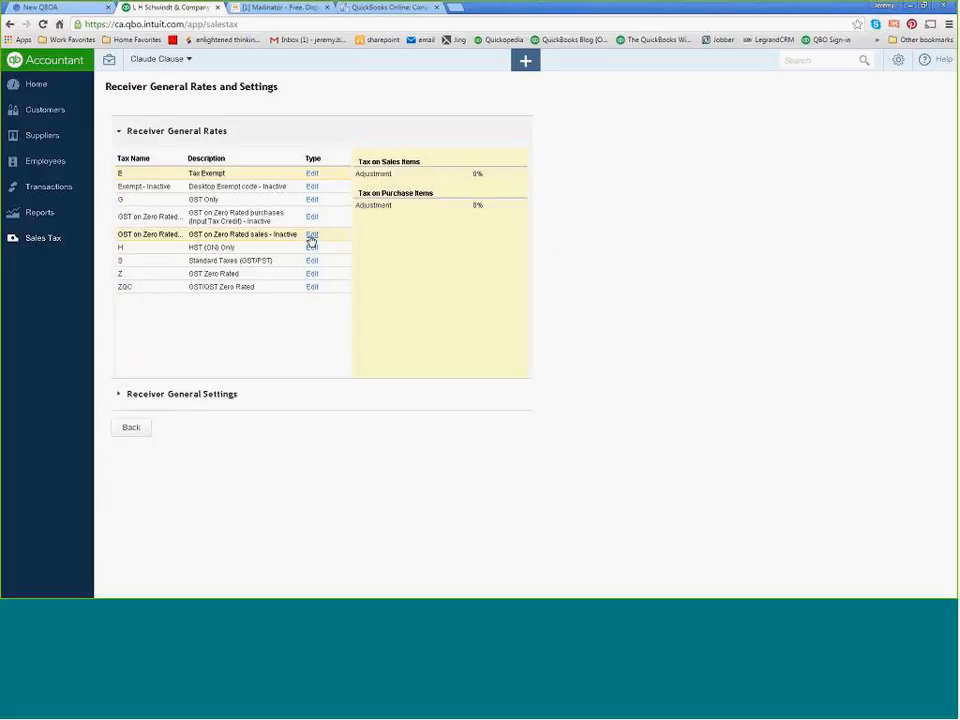
pyautogui.click(187, 200)
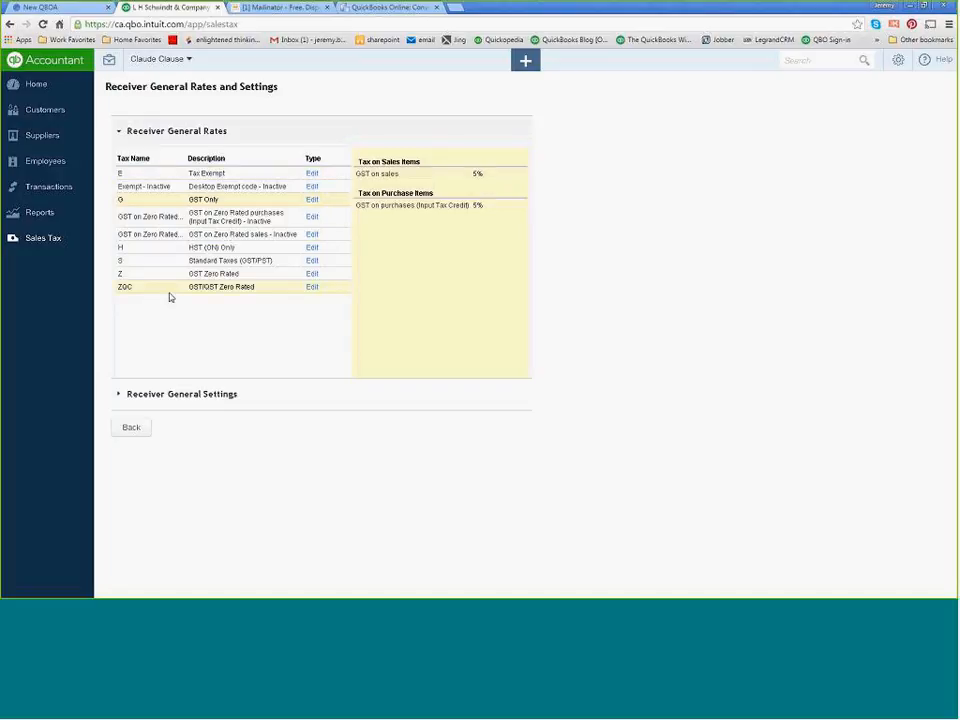
pyautogui.click(133, 429)
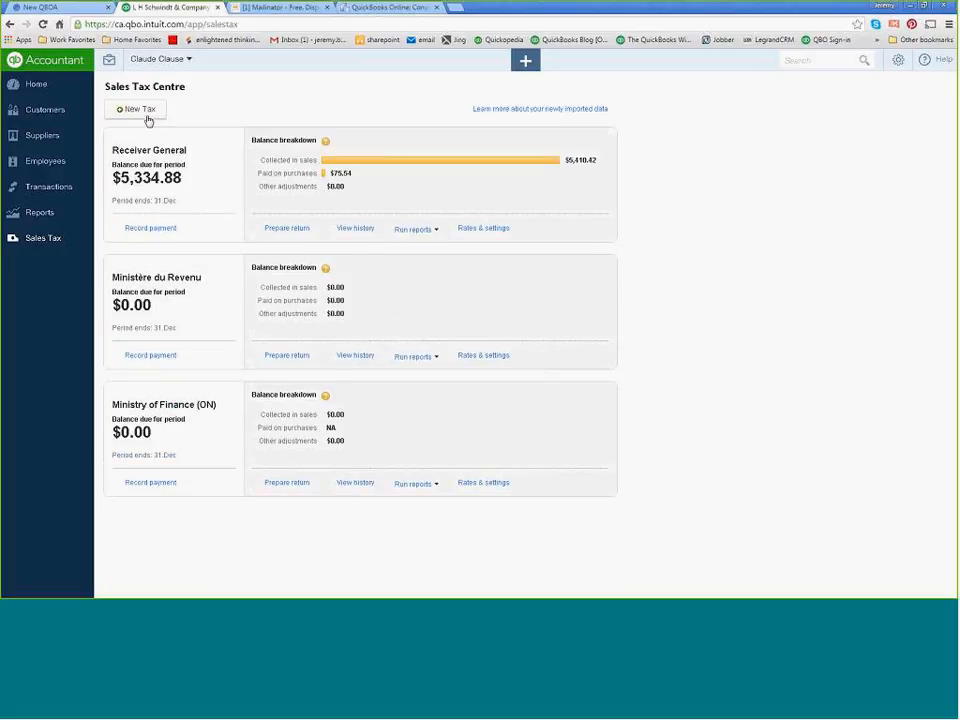
# Start a new sales tax for another province/territory and choose British Columbia.
pyautogui.click(147, 115)
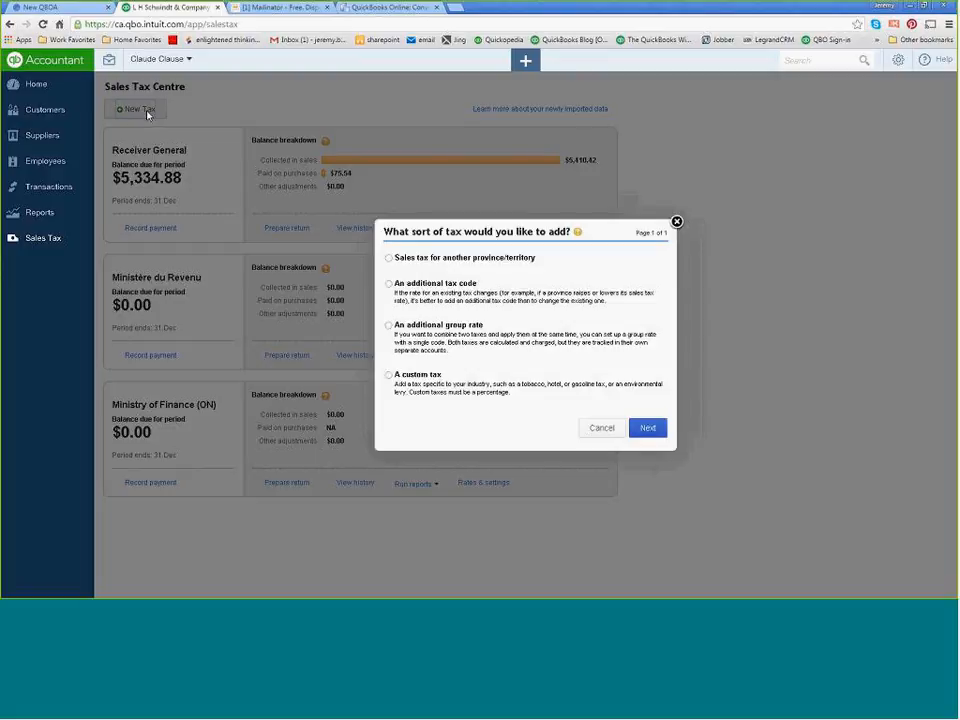
pyautogui.click(389, 259)
pyautogui.click(646, 427)
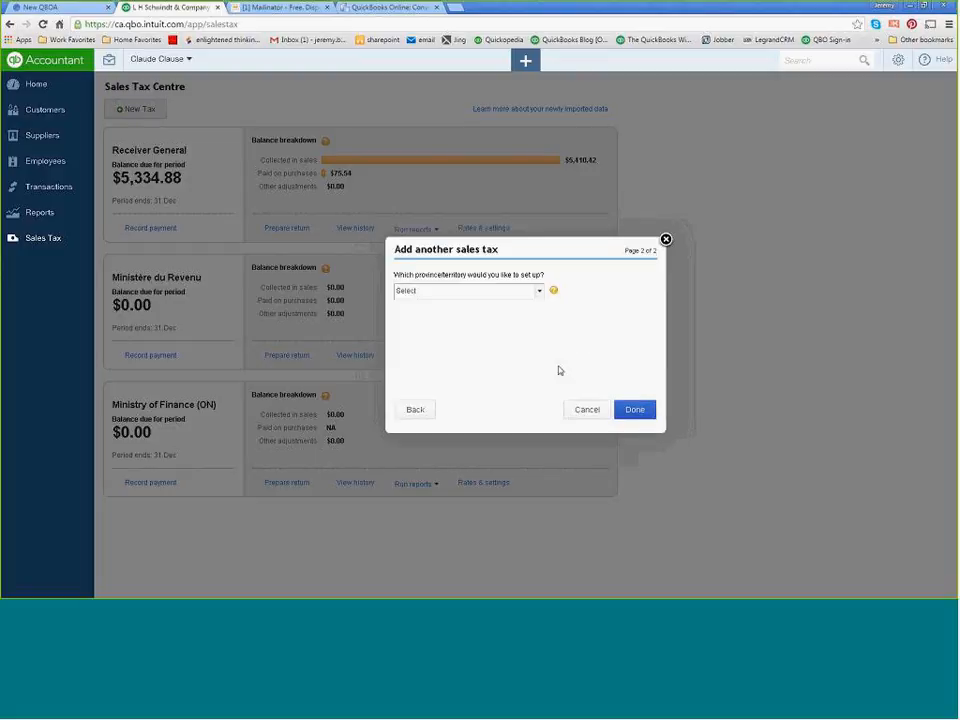
pyautogui.click(539, 291)
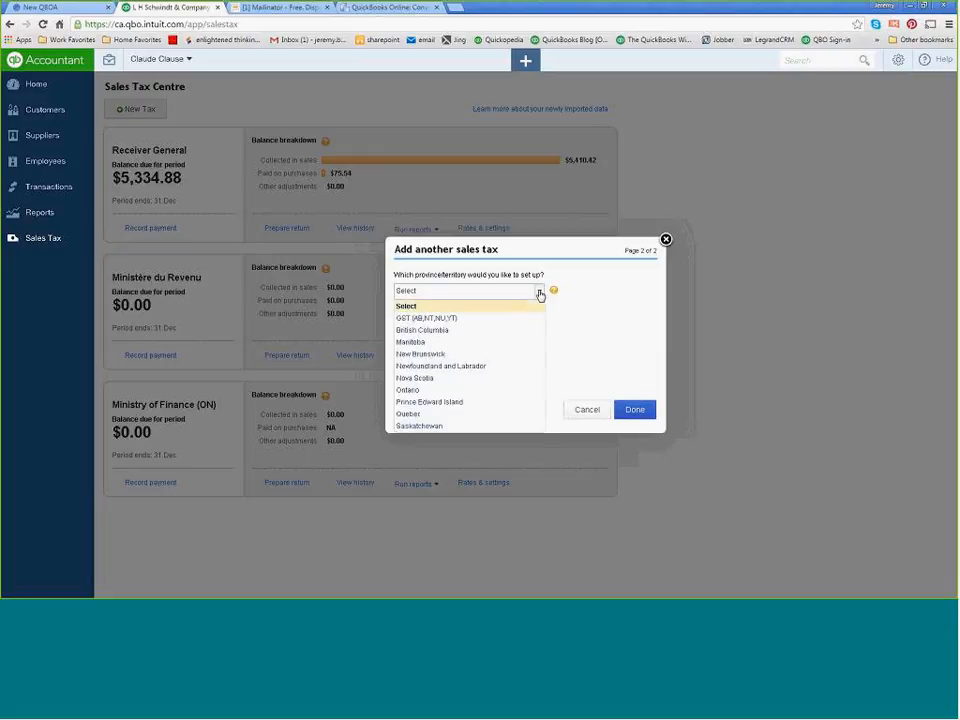
pyautogui.click(447, 333)
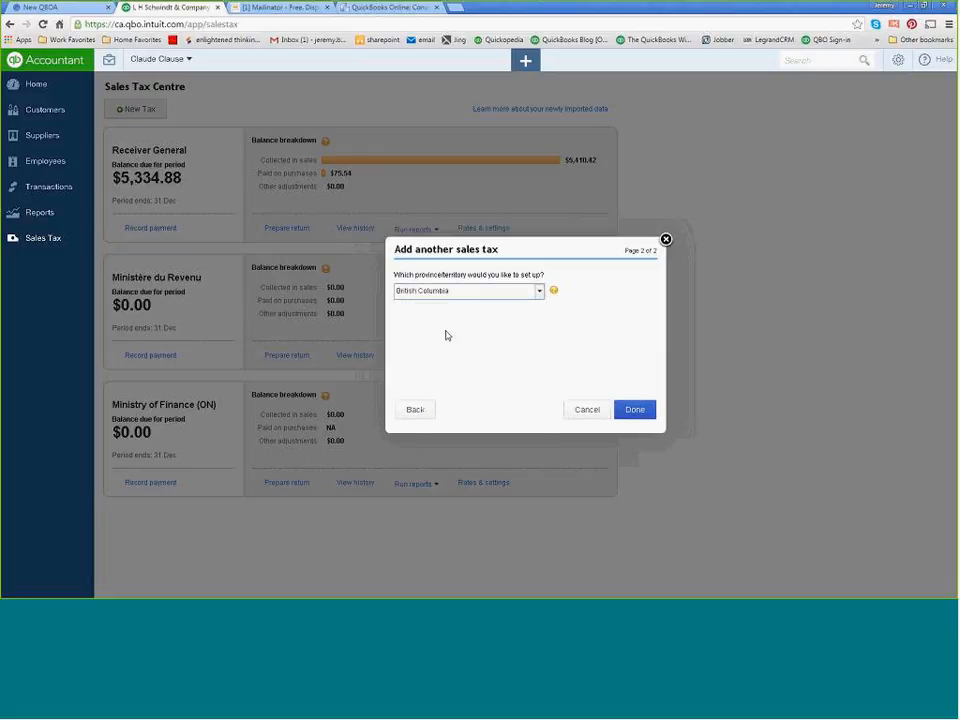
# Enter the tax account number, keep monthly filing and accrual reporting, and save the British Columbia sales tax.
pyautogui.click(524, 340)
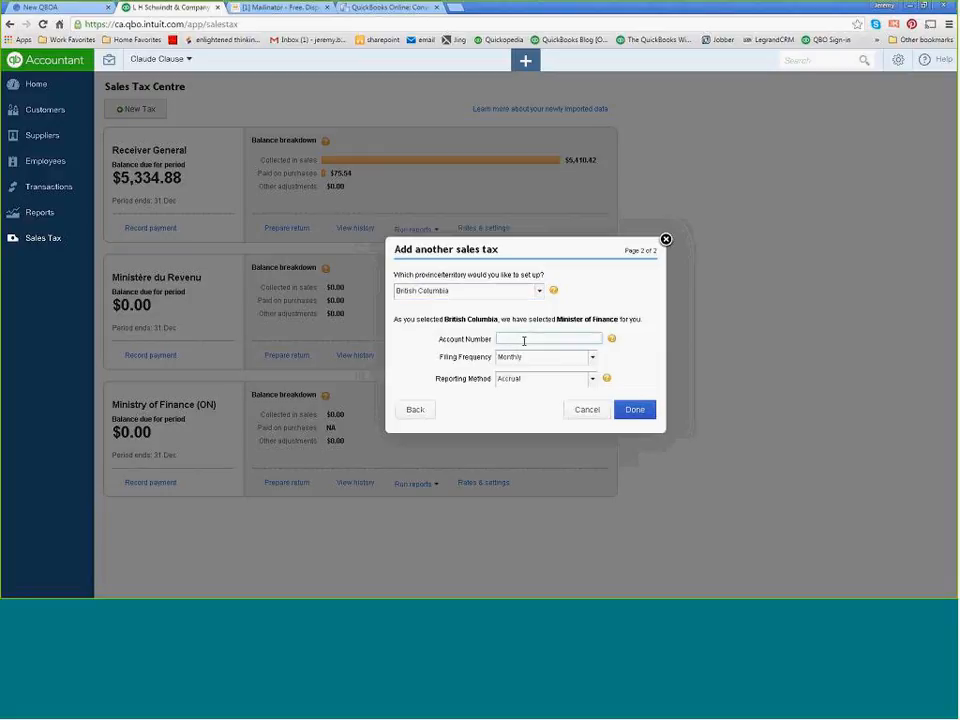
pyautogui.write('111888118888')
pyautogui.press('Tab')
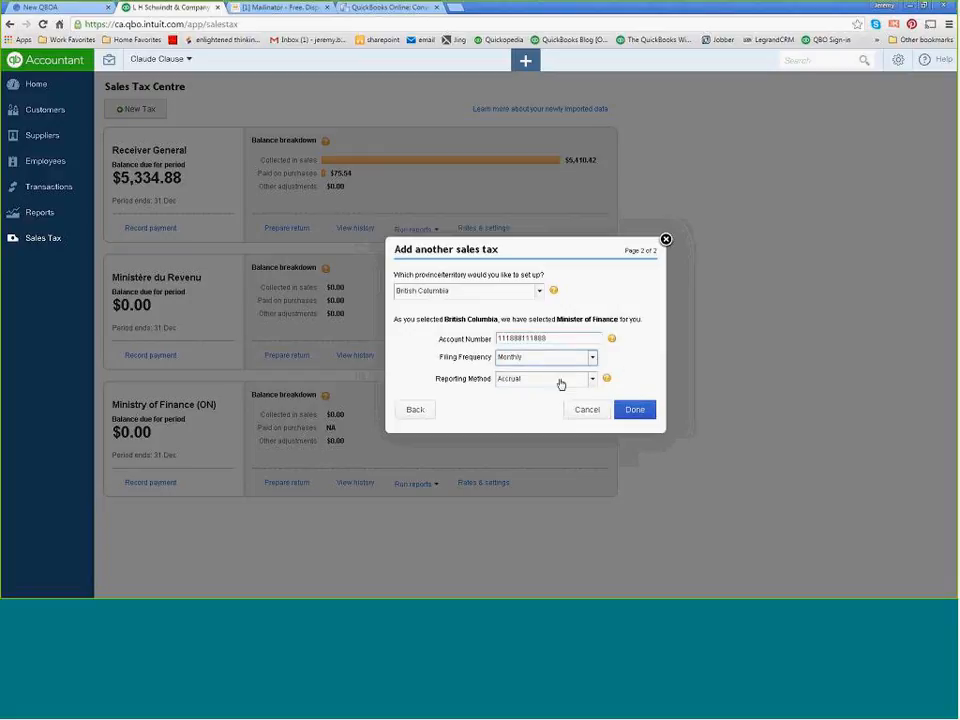
pyautogui.click(566, 358)
pyautogui.click(536, 385)
pyautogui.click(592, 379)
pyautogui.click(592, 379)
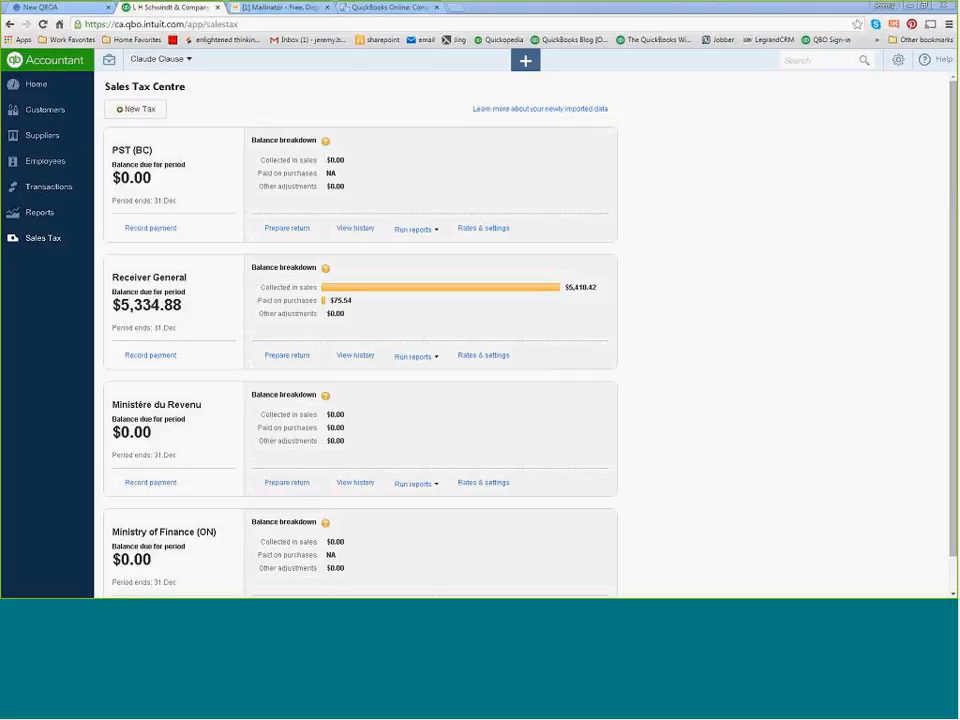
# Switch to the Word webinar notes, maximize the document and open its link on setting up meals and entertainment tax.
pyautogui.moveTo(0, 121); pyautogui.dragTo(519, 99)
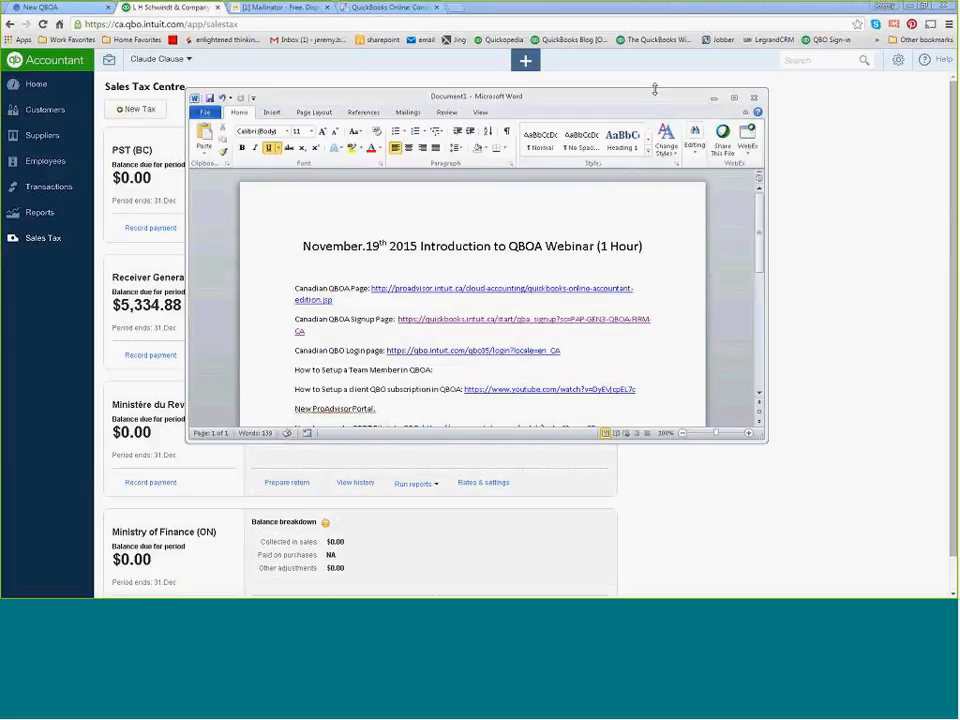
pyautogui.click(734, 97)
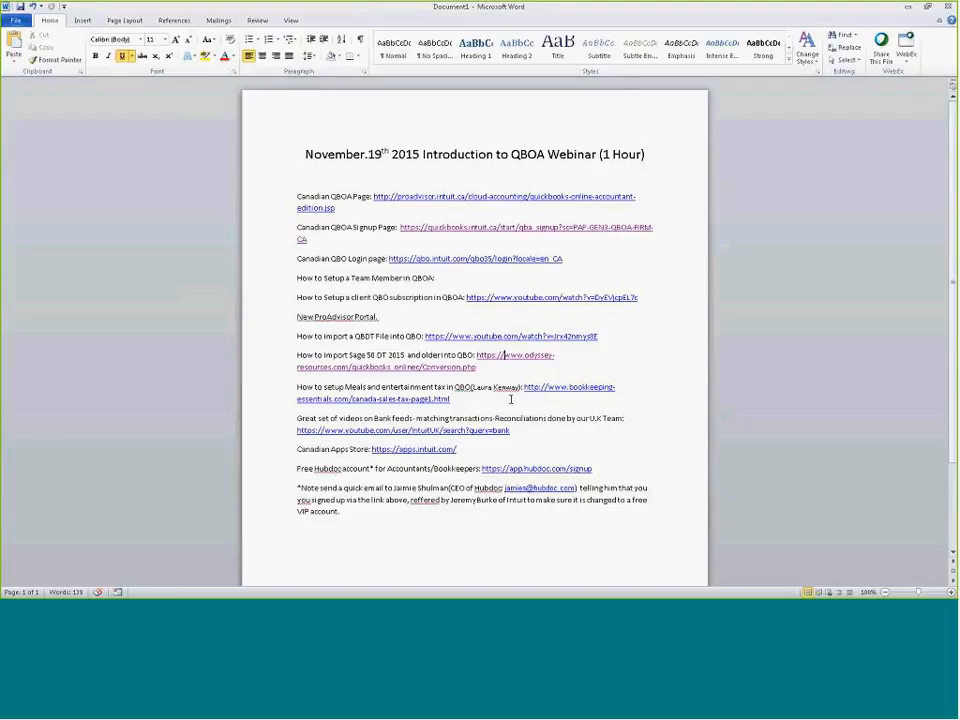
pyautogui.keyDown('ctrl'); pyautogui.click(555, 389); pyautogui.keyUp('ctrl')
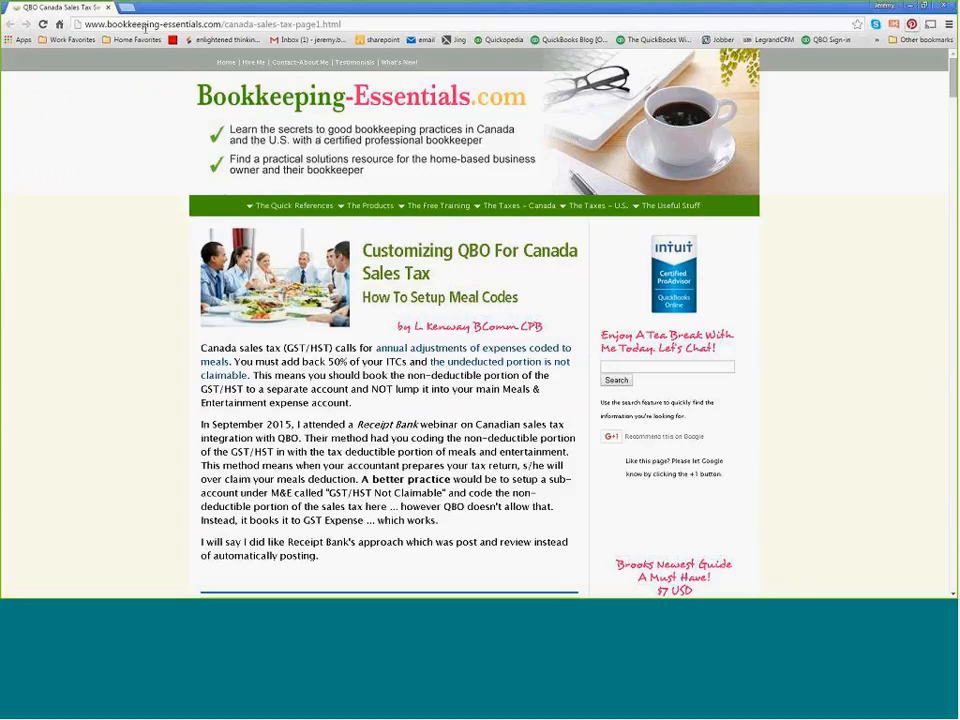
# Read through the Bookkeeping-Essentials guide on setting up meal sales tax codes, from the setup steps to the sample journal and balance sheet.
pyautogui.scroll(-1, 191, 205)
pyautogui.scroll(1, 191, 205)
pyautogui.scroll(-2, 540, 320)
pyautogui.scroll(-8, 312, 276)
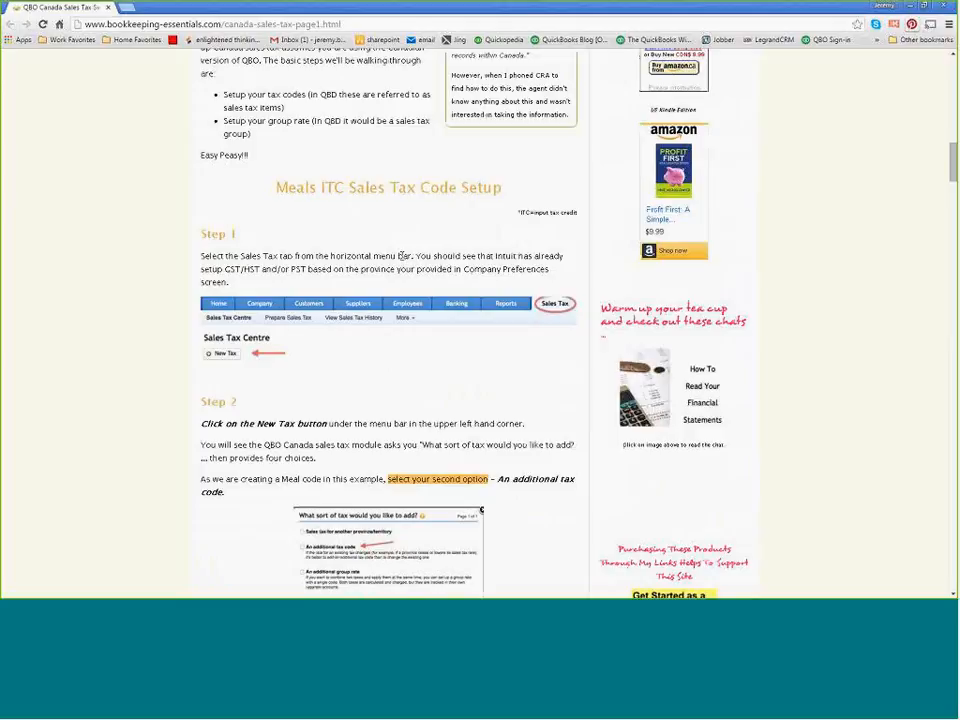
pyautogui.scroll(-1, 319, 272)
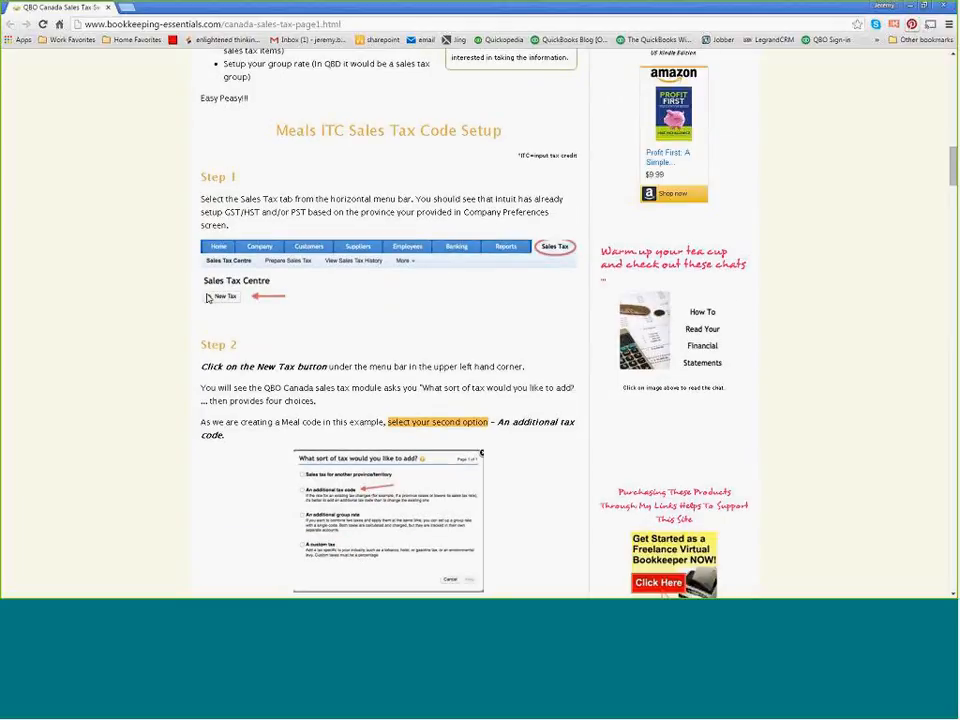
pyautogui.scroll(-1, 340, 360)
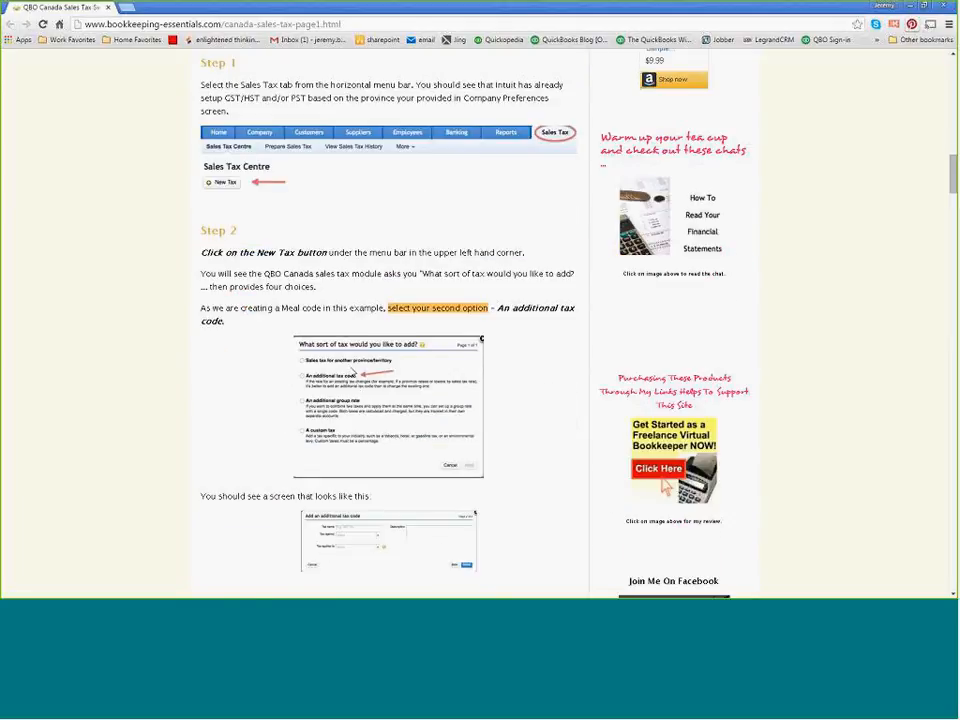
pyautogui.scroll(-1, 340, 300)
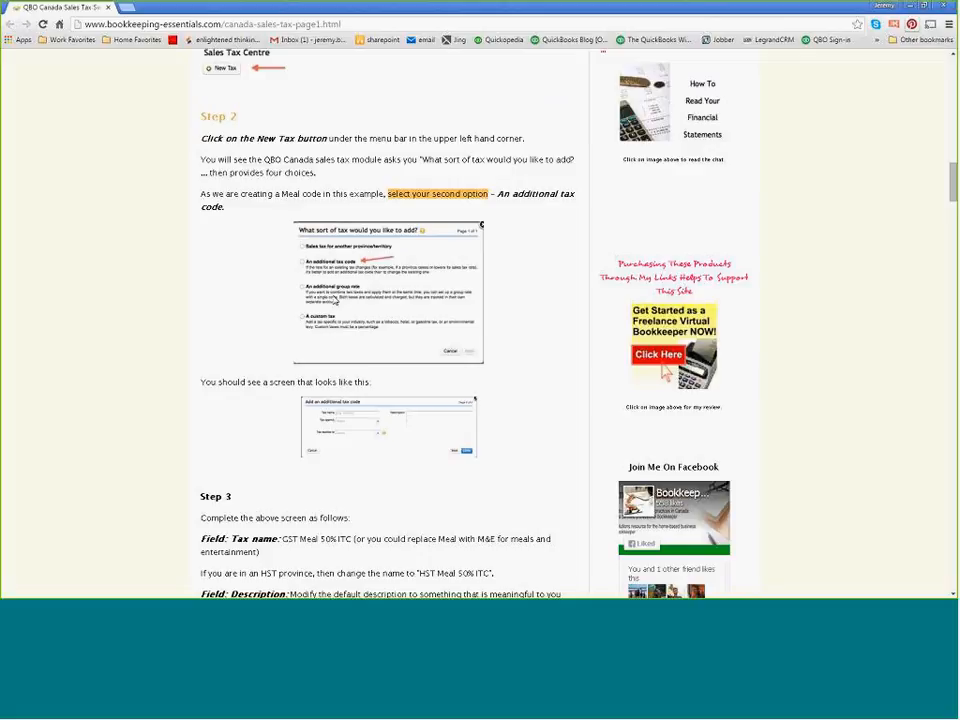
pyautogui.scroll(-2, 335, 300)
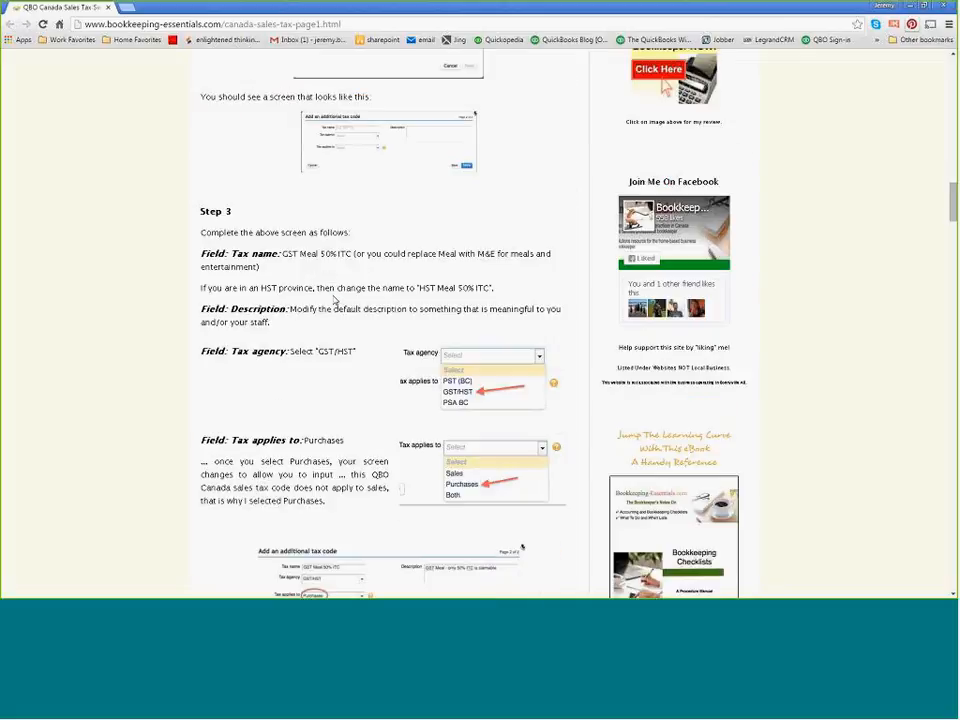
pyautogui.scroll(-1, 335, 300)
pyautogui.scroll(-1, 335, 300)
pyautogui.scroll(-2, 335, 300)
pyautogui.scroll(-6, 333, 299)
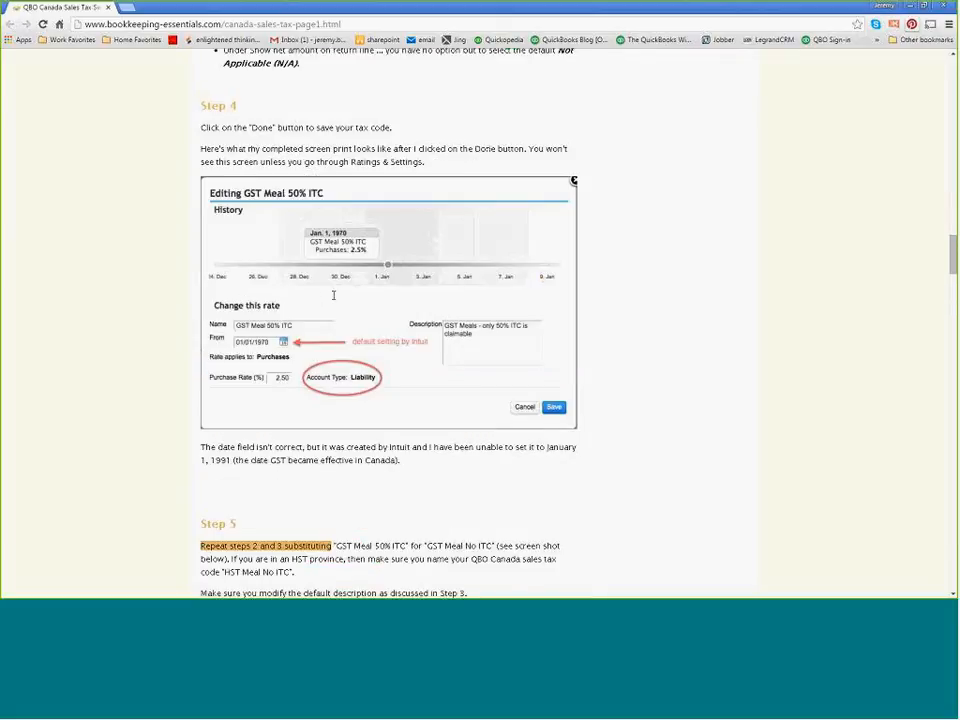
pyautogui.scroll(-7, 335, 300)
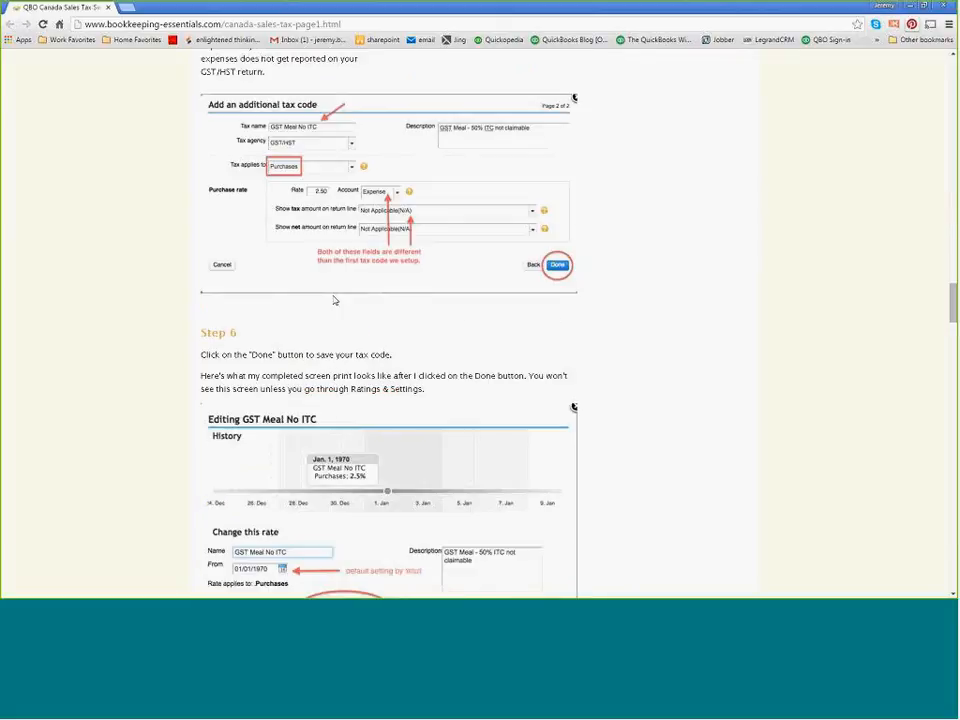
pyautogui.scroll(-9, 335, 300)
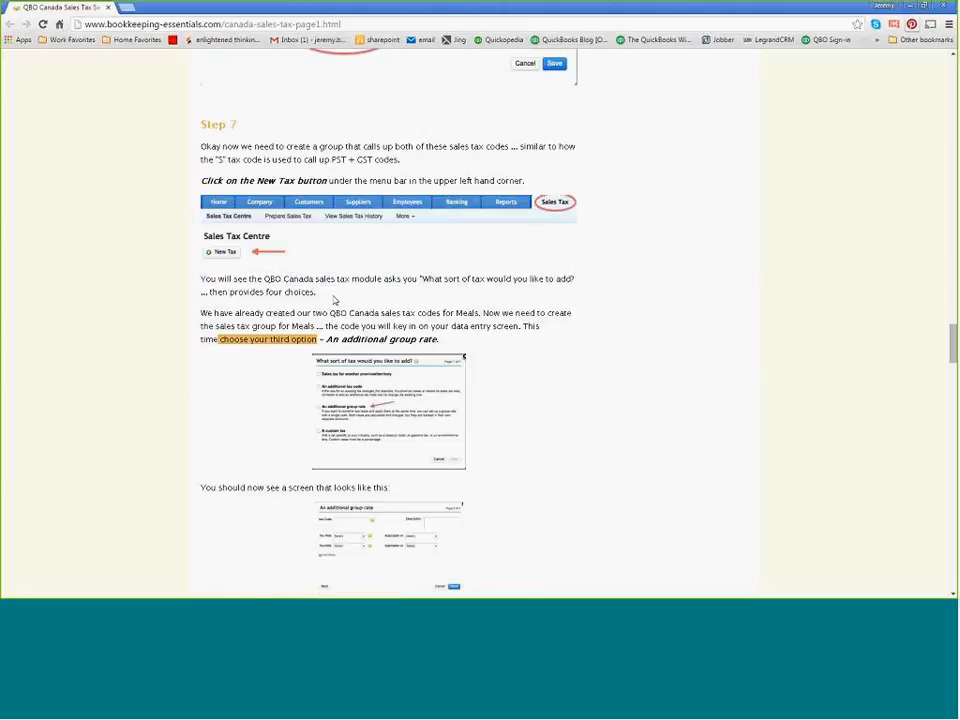
pyautogui.scroll(-8, 335, 300)
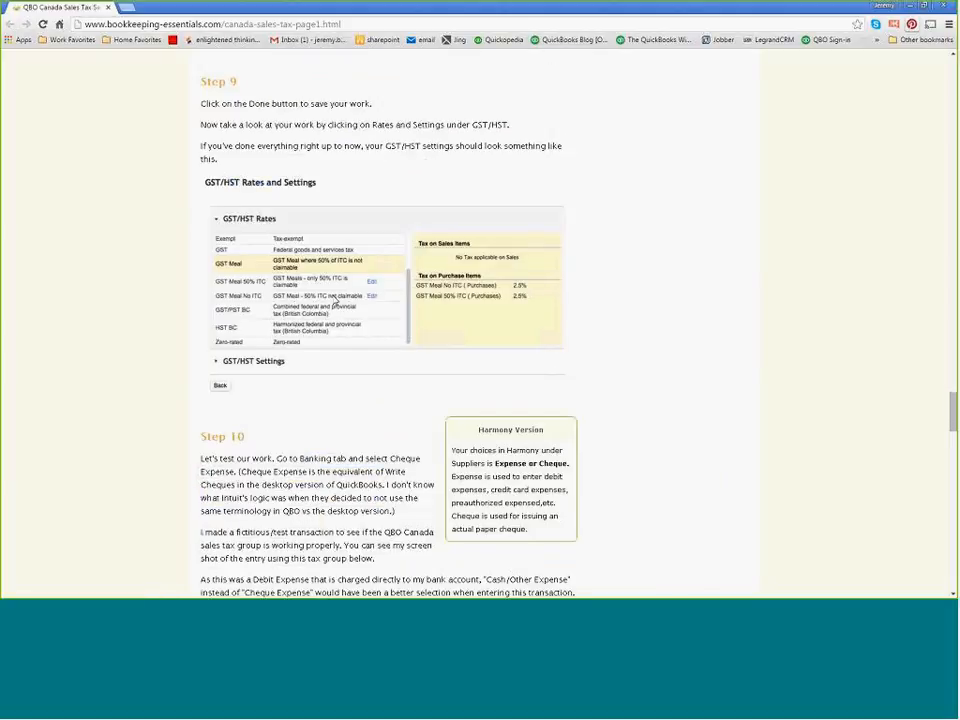
pyautogui.scroll(-11, 335, 300)
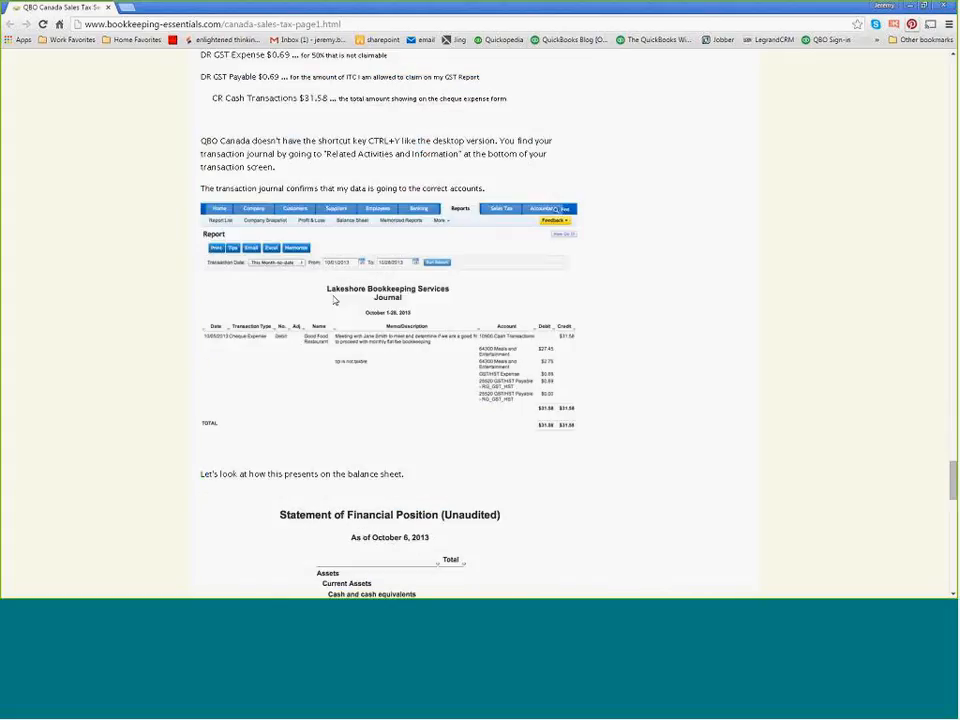
pyautogui.scroll(-6, 335, 300)
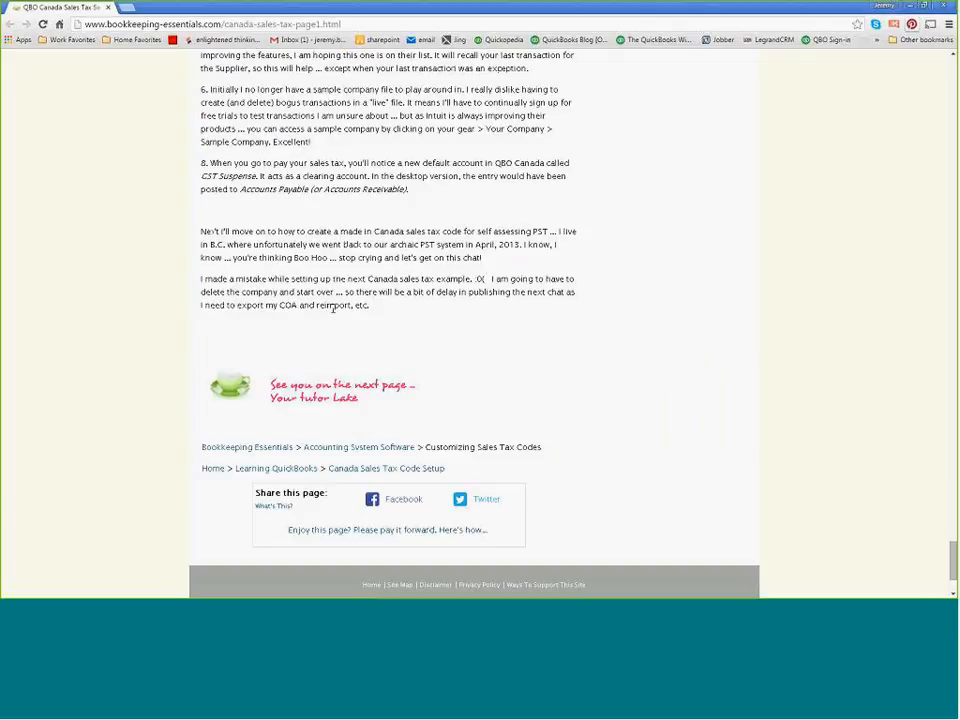
pyautogui.scroll(7, 332, 313)
pyautogui.scroll(3, 333, 320)
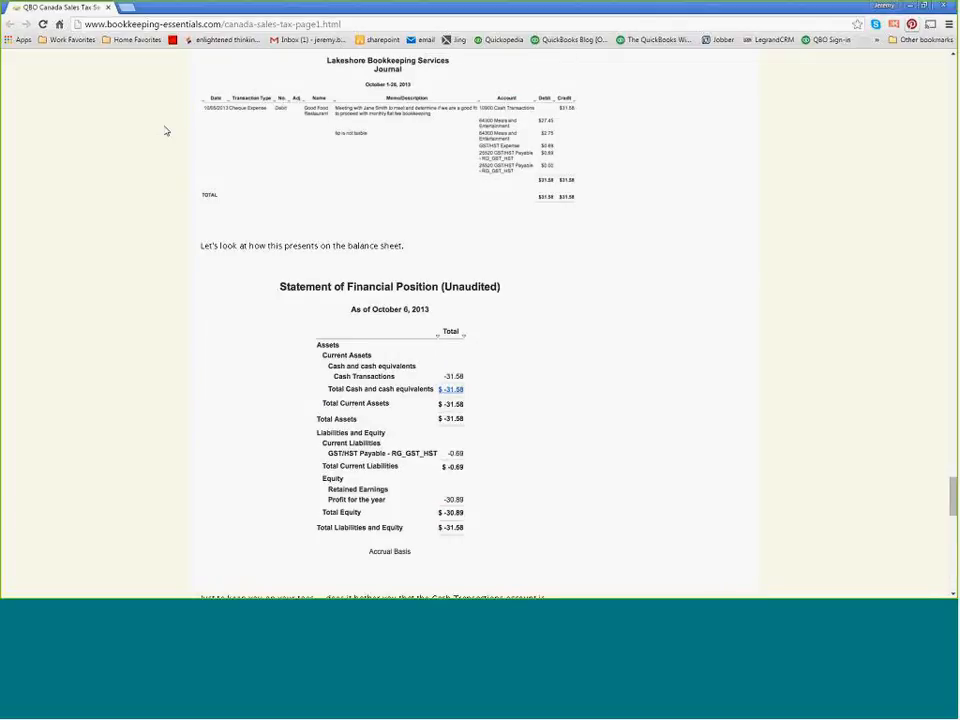
# Close the meal codes guide, open the U.K. team's bank feeds video link from the Word notes and browse the listed videos.
pyautogui.click(109, 8)
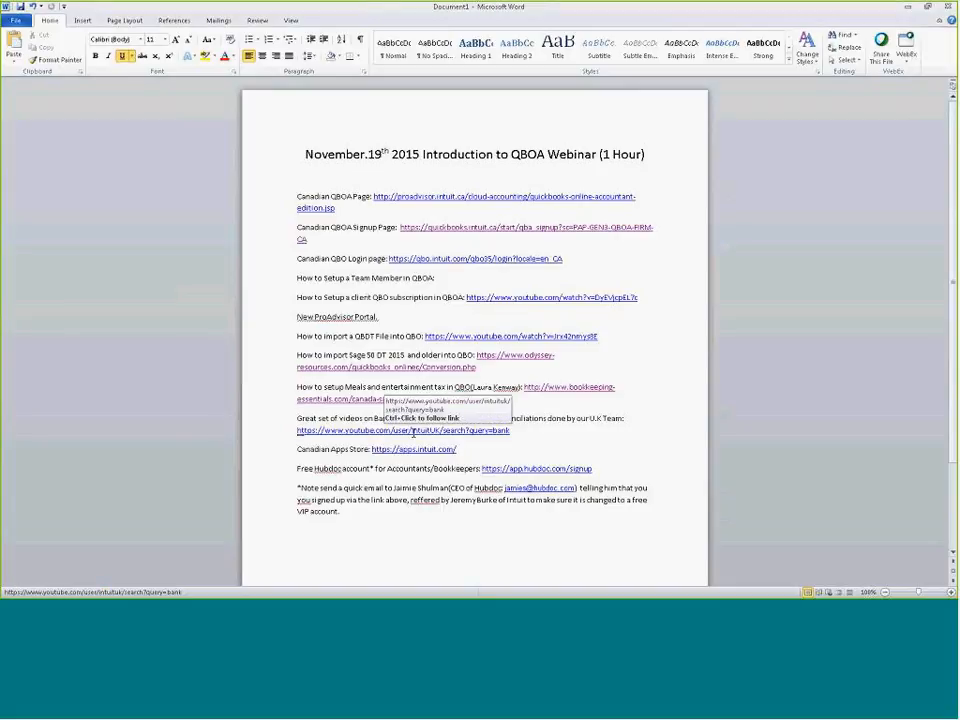
pyautogui.keyDown('ctrl'); pyautogui.click(414, 432); pyautogui.keyUp('ctrl')
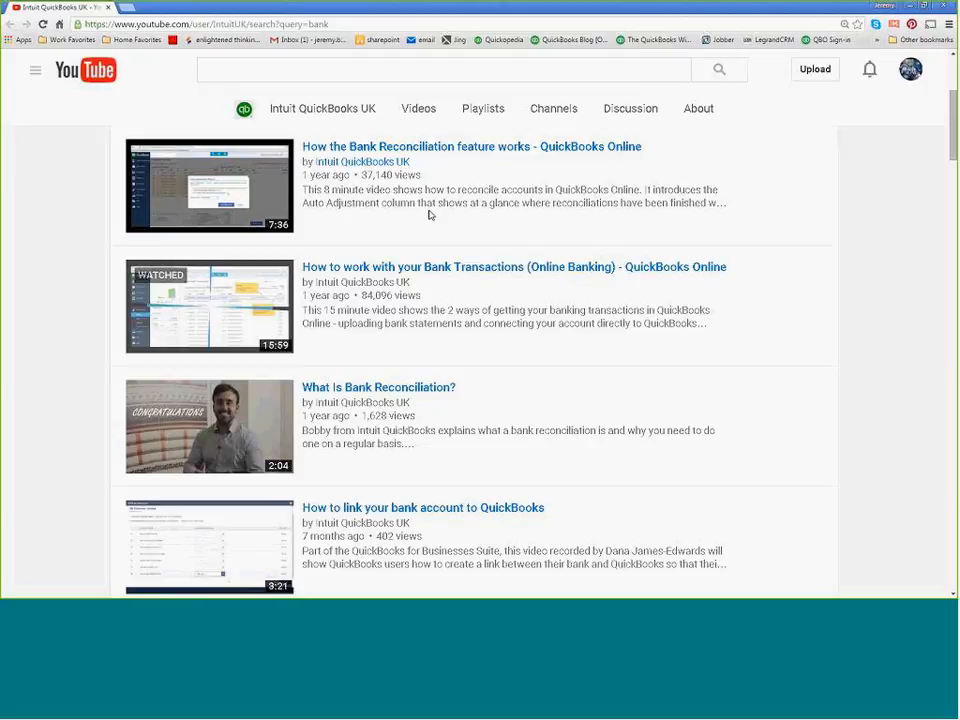
pyautogui.scroll(-2, 430, 214)
pyautogui.scroll(5, 430, 214)
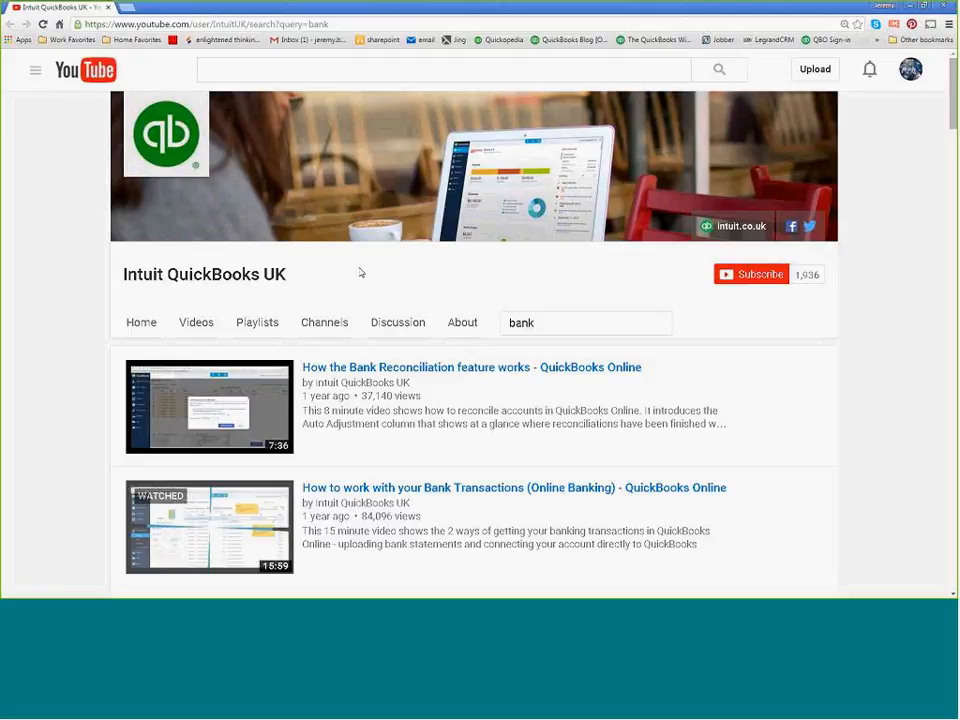
pyautogui.scroll(-2, 361, 272)
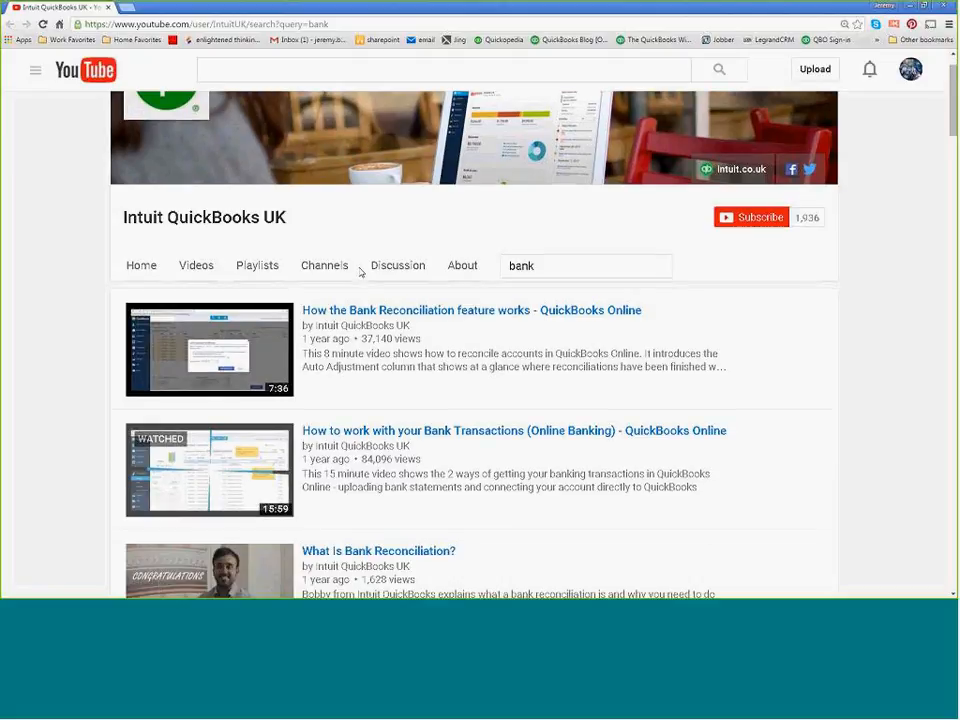
# Browse the U.K. channel's bank video results, move that browser window aside and return to the client's QuickBooks Online file.
pyautogui.moveTo(363, 271)
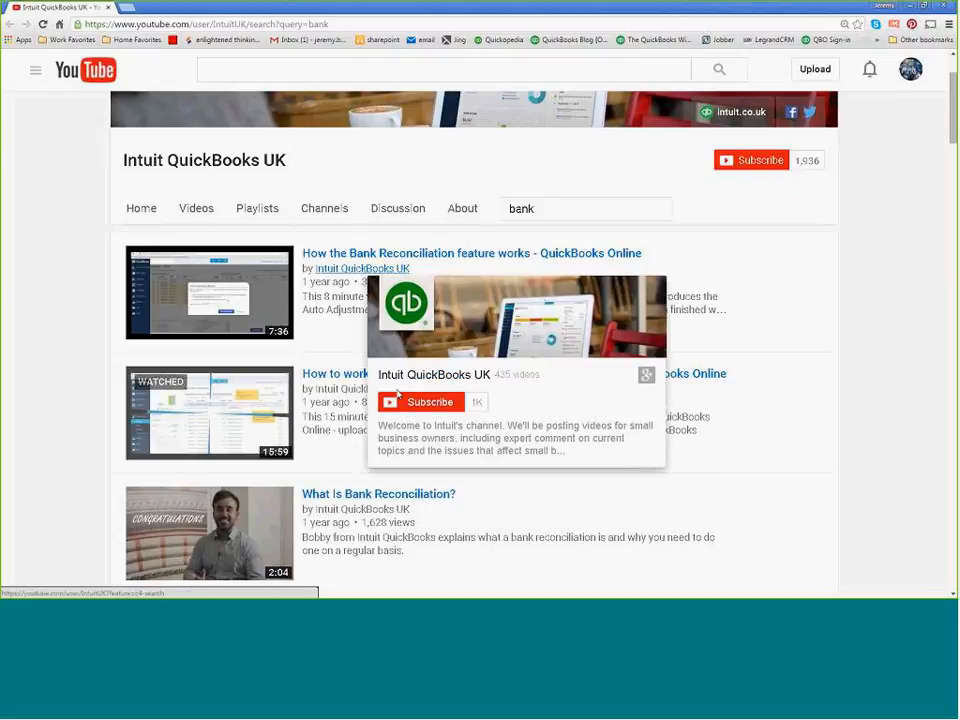
pyautogui.scroll(-1, 485, 321)
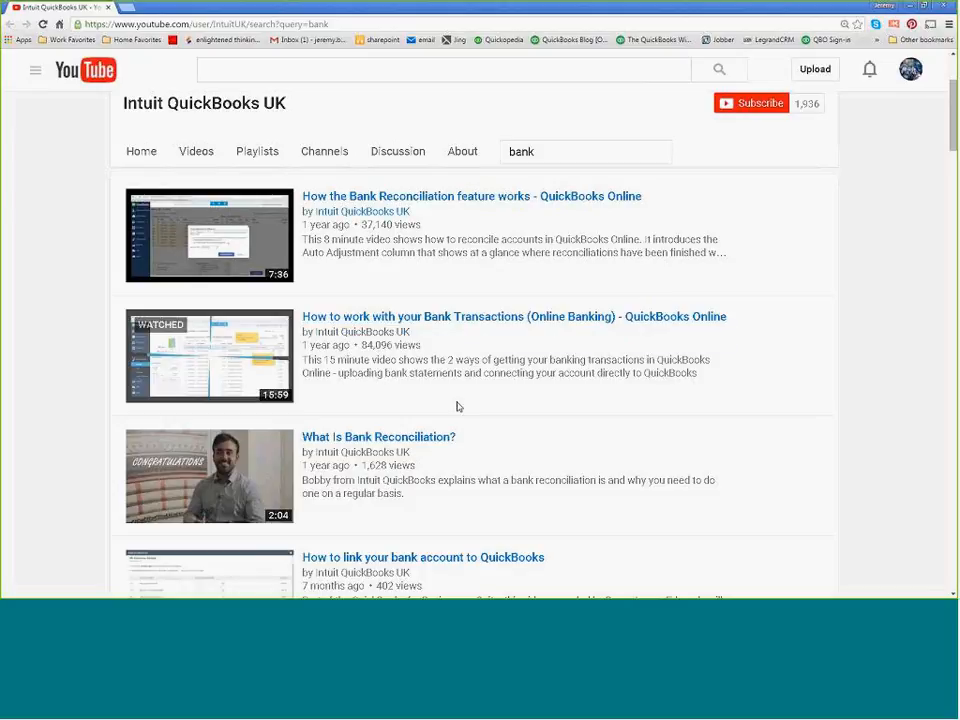
pyautogui.moveTo(760, 13); pyautogui.dragTo(110, 152)
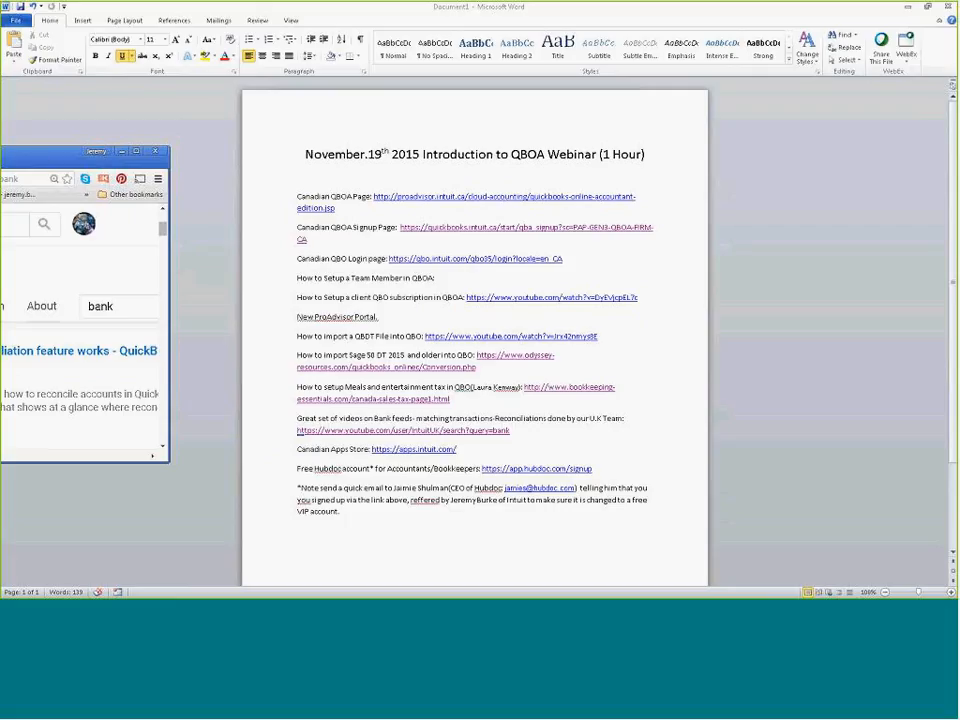
pyautogui.moveTo(38, 151); pyautogui.dragTo(1, 151)
pyautogui.click(907, 8)
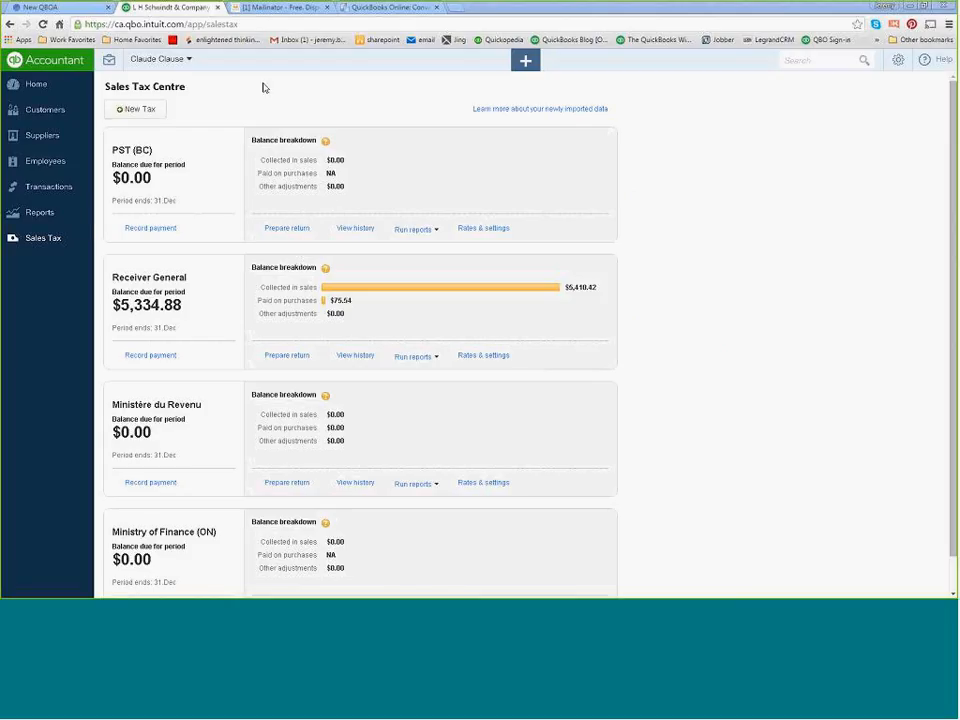
# Open the client's Banking page and dismiss the tip about adding a bank or credit card.
pyautogui.click(55, 190)
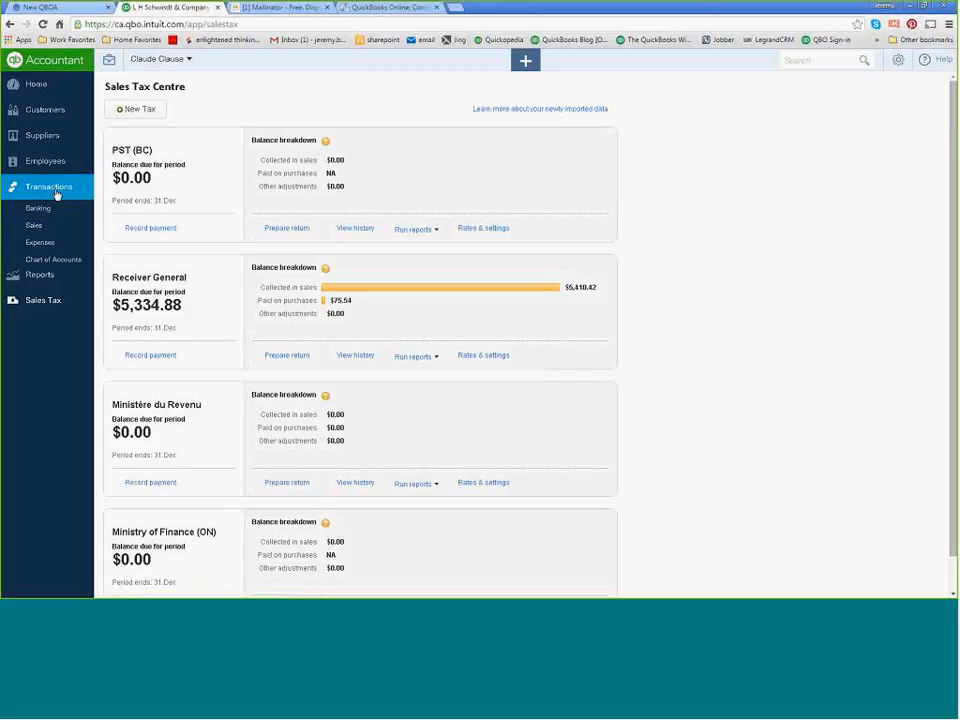
pyautogui.click(42, 208)
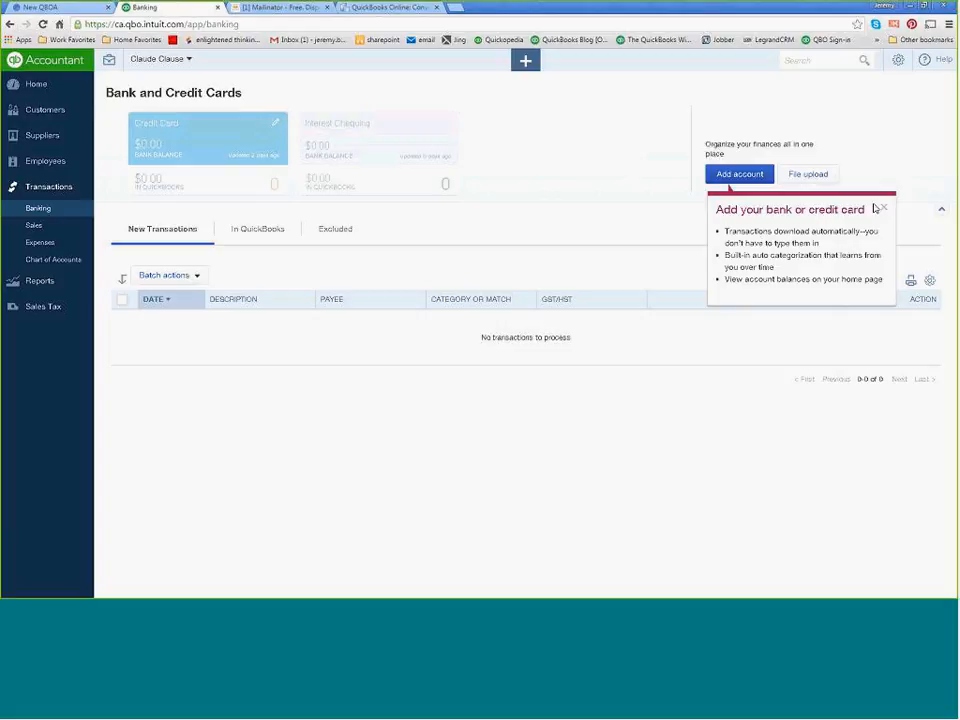
pyautogui.click(885, 211)
# Start adding a bank account, search for servus, view the Servus Credit Union (Canada) sign-in form and close it.
pyautogui.click(742, 175)
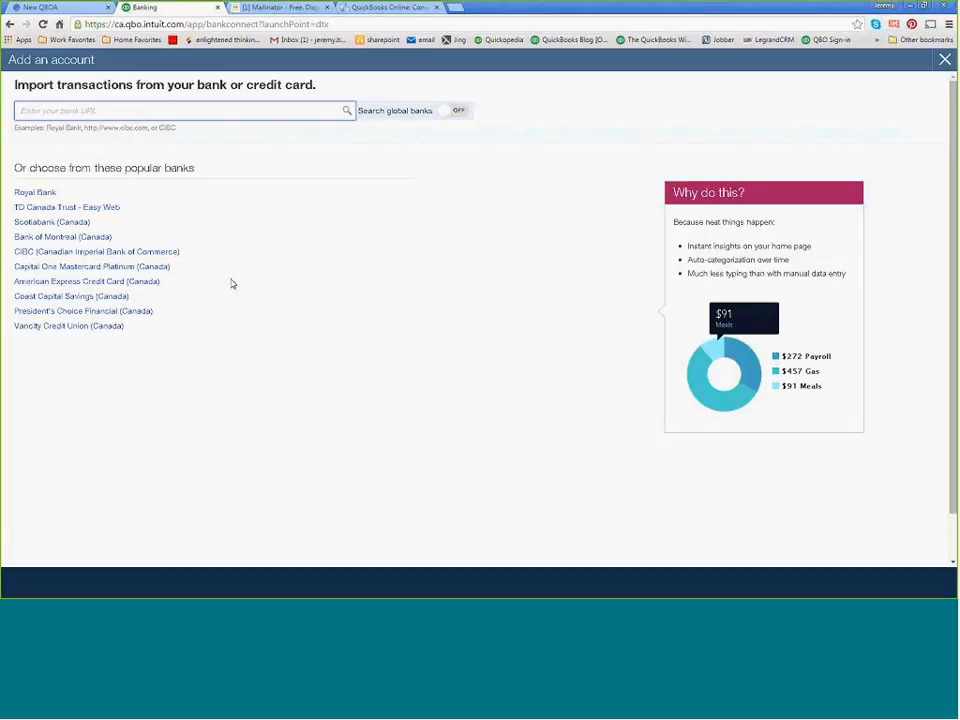
pyautogui.write('servus')
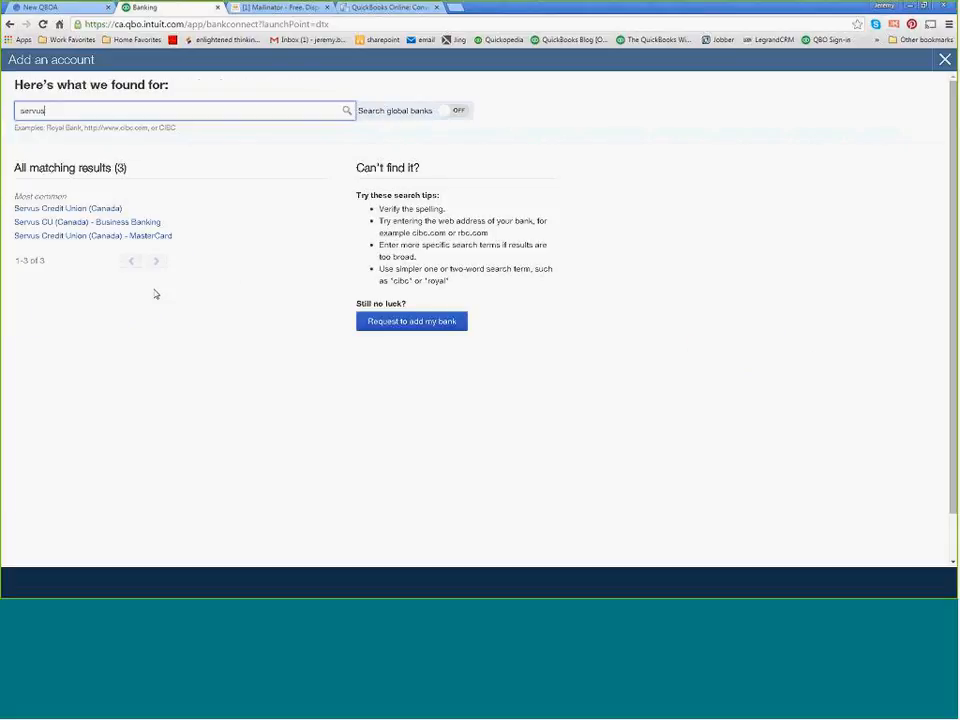
pyautogui.click(88, 212)
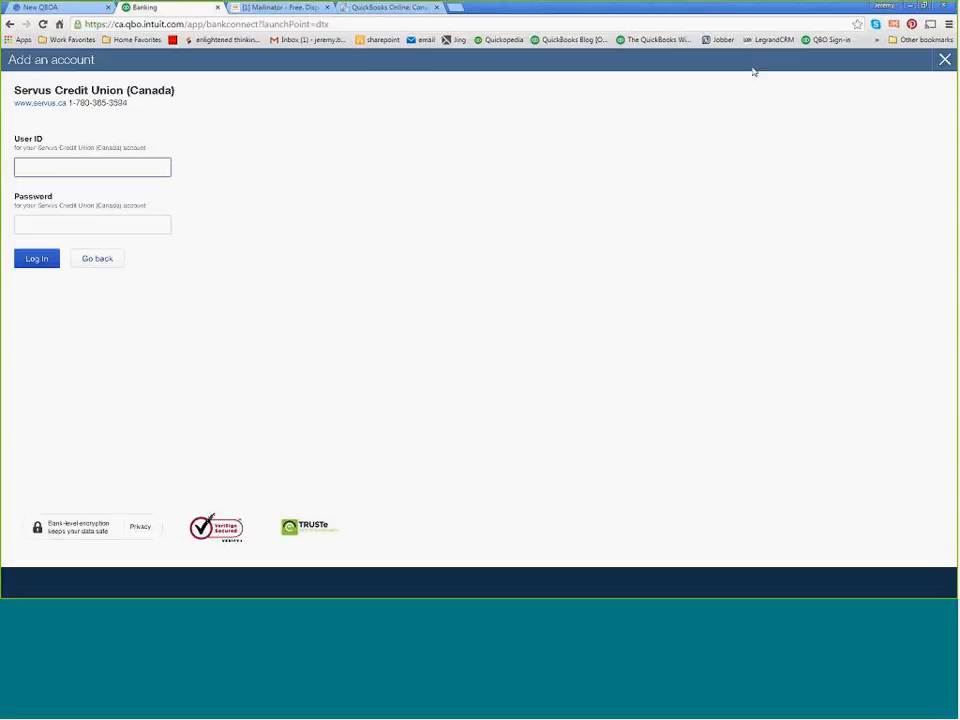
pyautogui.click(944, 59)
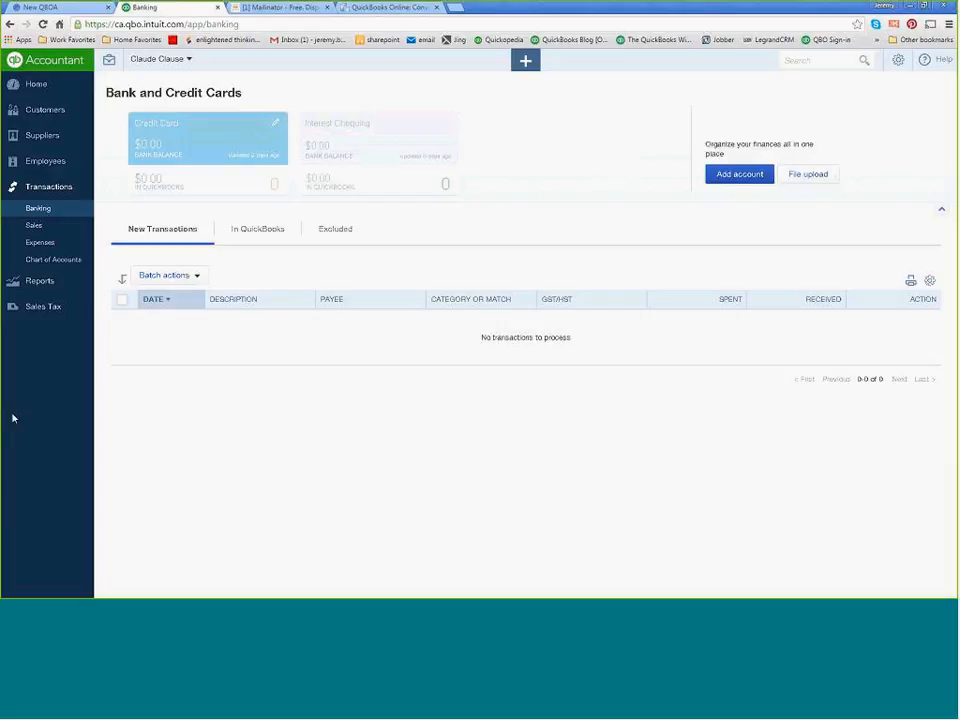
# Switch to the Word webinar notes, check the Canadian Apps Store entry and return to the browser.
pyautogui.hotkey('alt', 'Tab')
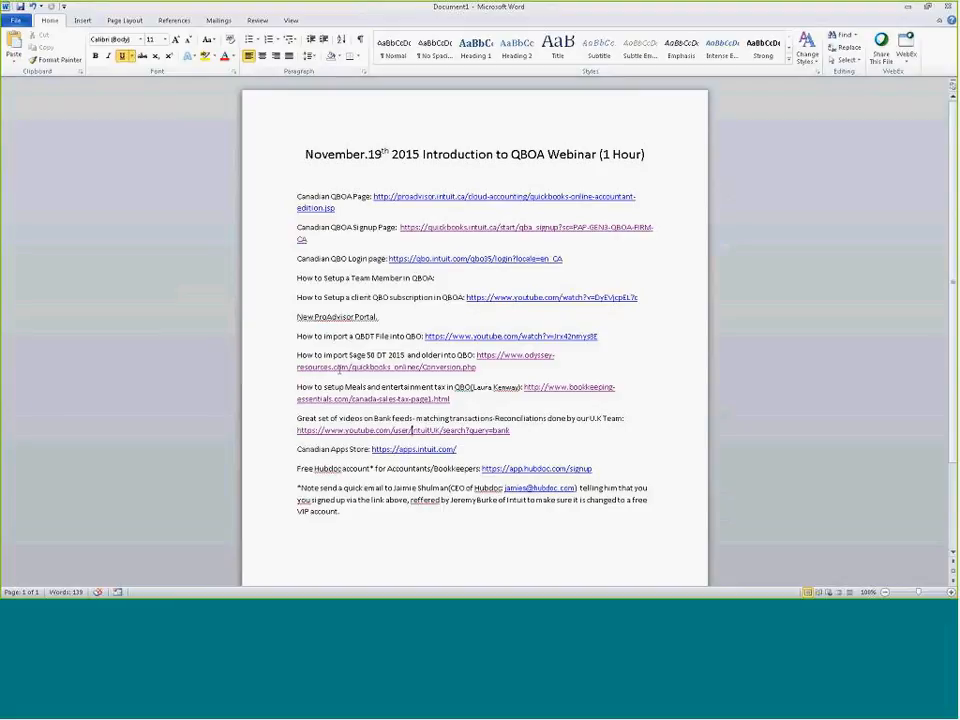
pyautogui.scroll(-1, 345, 372)
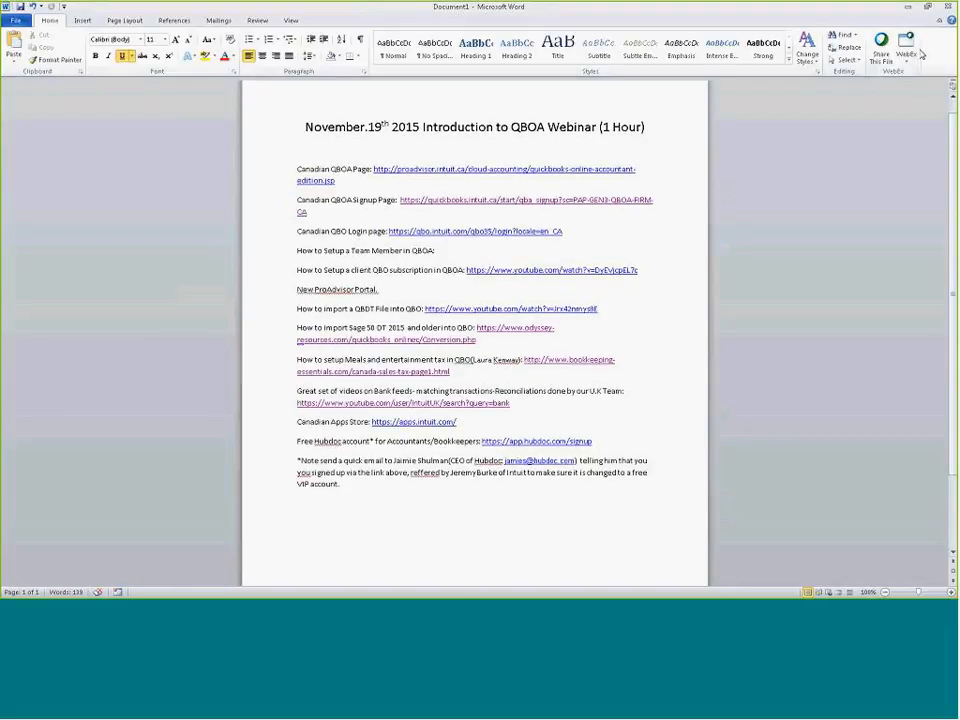
pyautogui.click(908, 9)
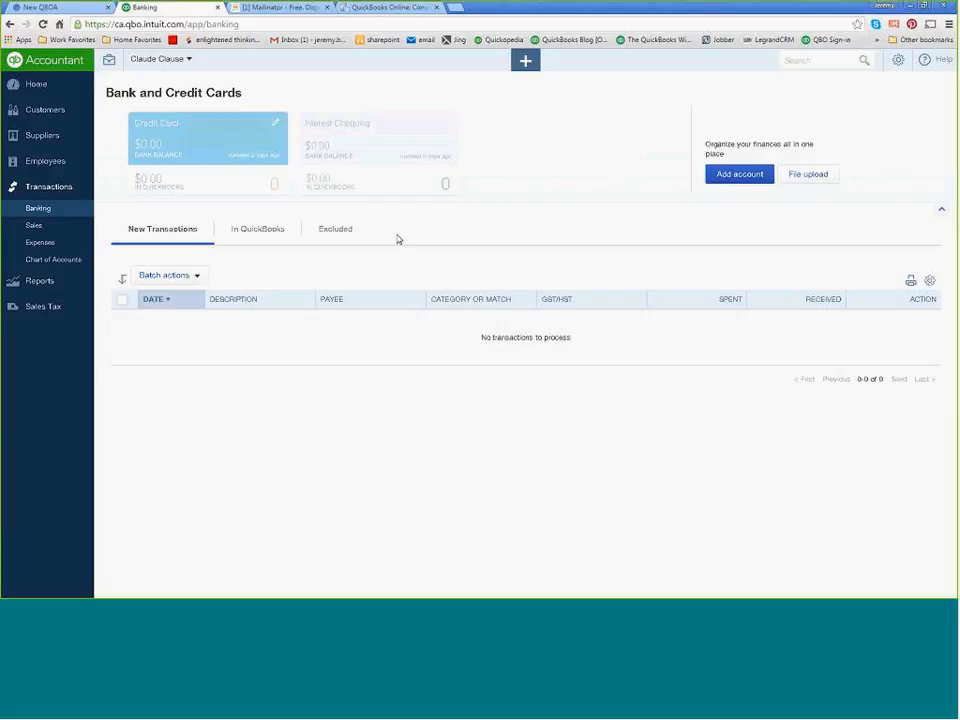
# Replace the conversion page with the QuickBooks App Store, found by searching for apps.com, and set the store's country to CA.
pyautogui.click(371, 10)
pyautogui.click(168, 25)
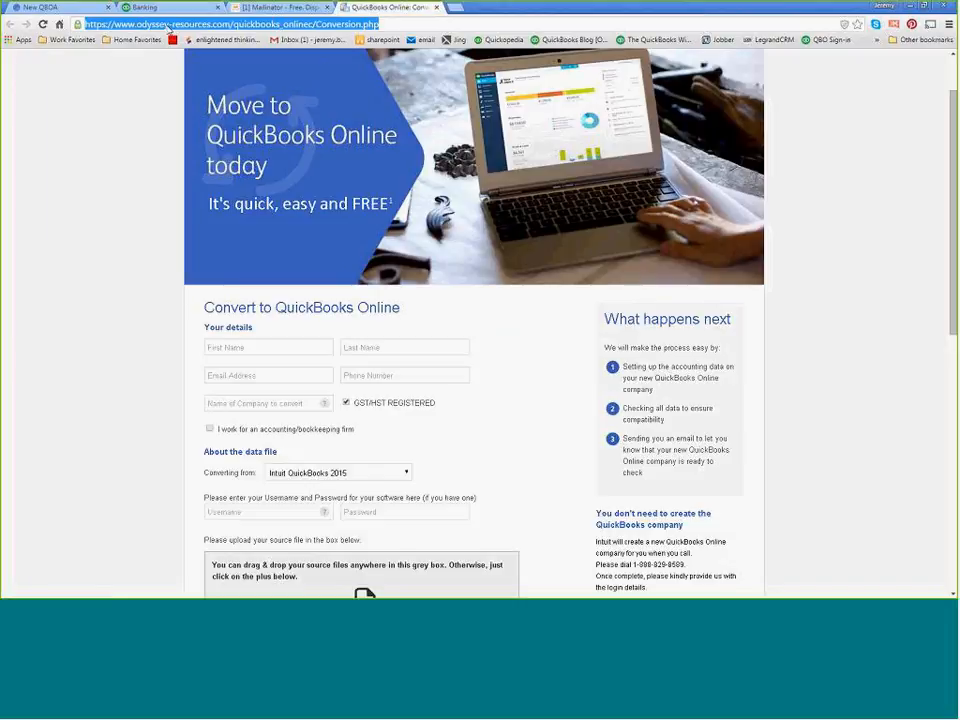
pyautogui.write('apps.cop')
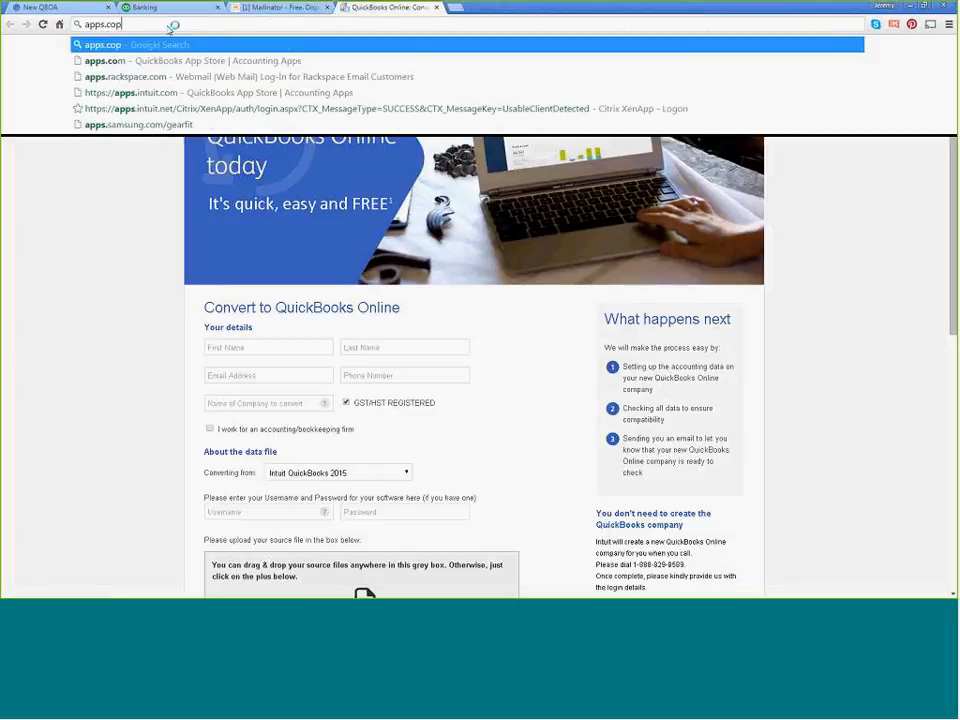
pyautogui.press('BackSpace')
pyautogui.write('m')
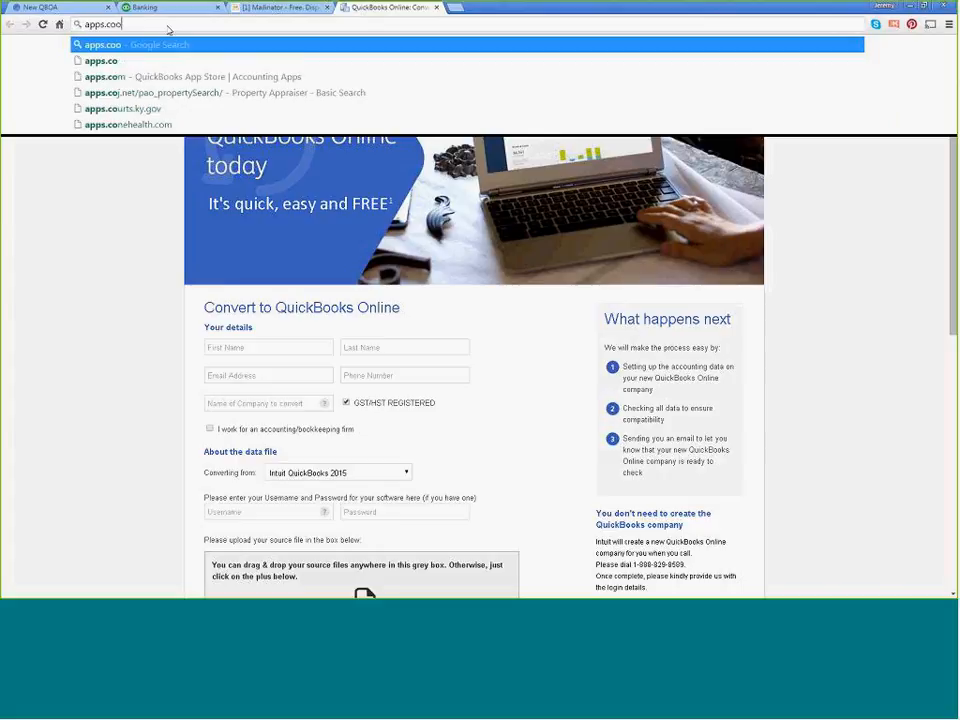
pyautogui.press('Return')
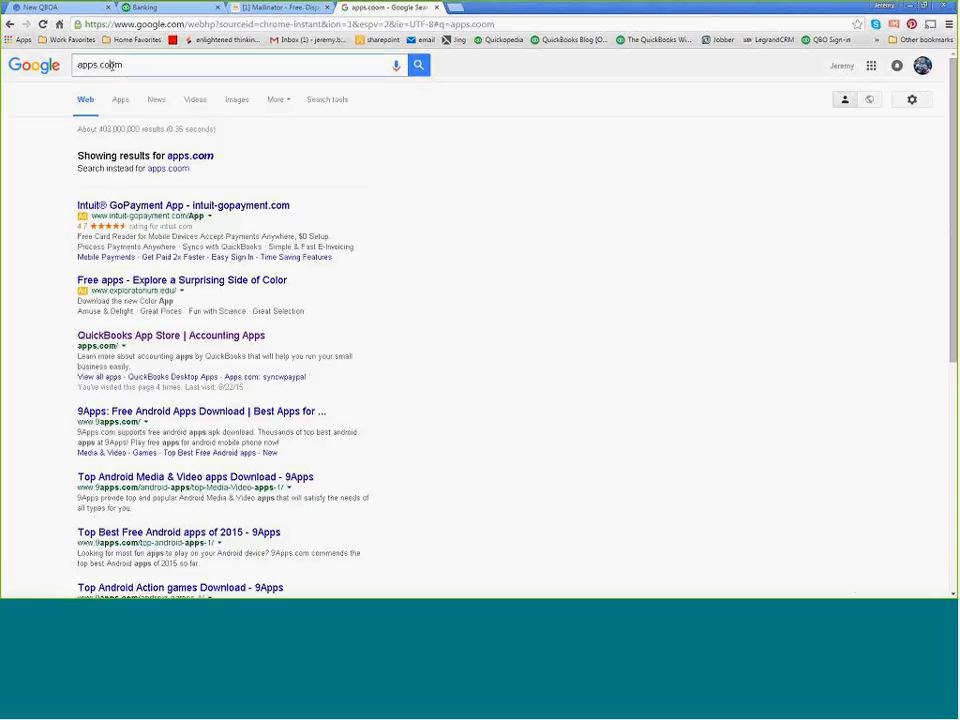
pyautogui.click(112, 65)
pyautogui.press('BackSpace')
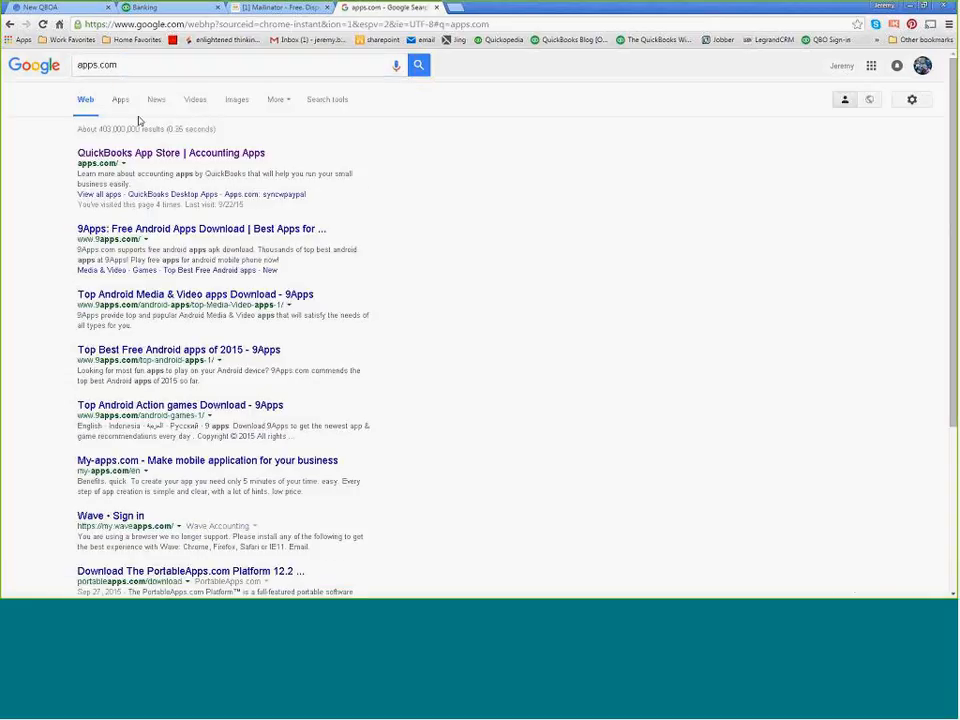
pyautogui.click(138, 155)
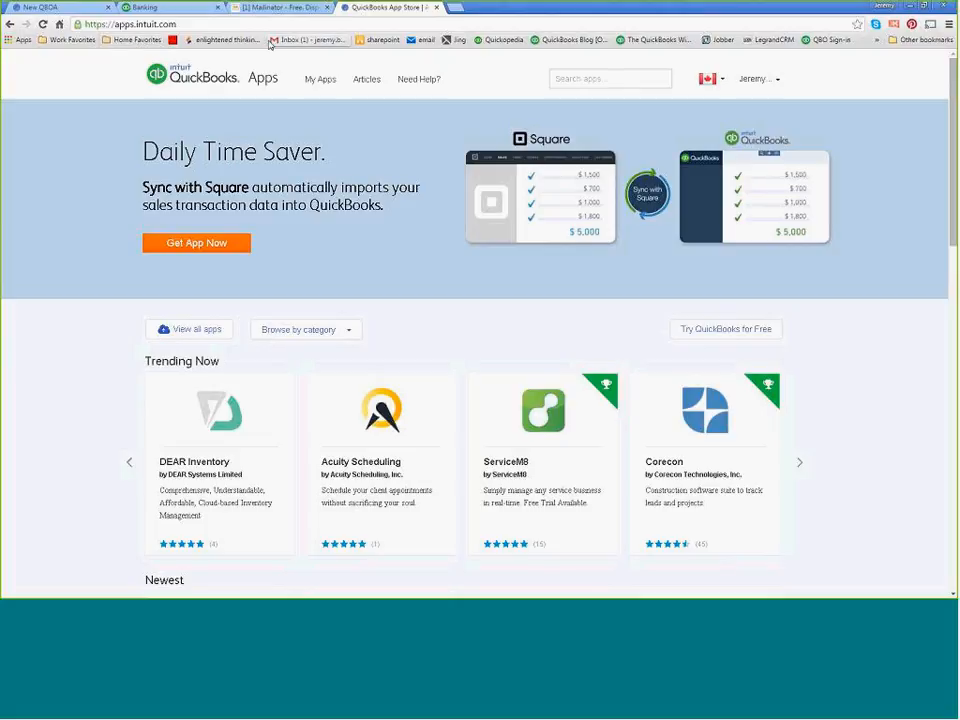
pyautogui.click(722, 80)
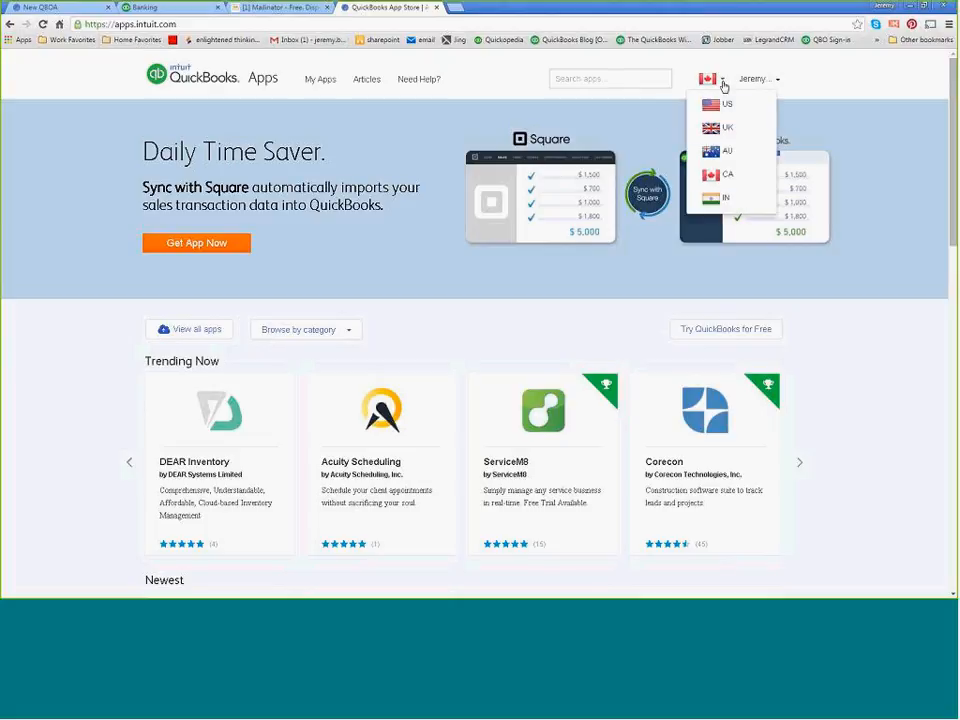
pyautogui.click(727, 174)
# Look through the Canadian store's Trending Now, Newest, Top Rated and Featured apps and the recommendations by business type.
pyautogui.scroll(-3, 368, 182)
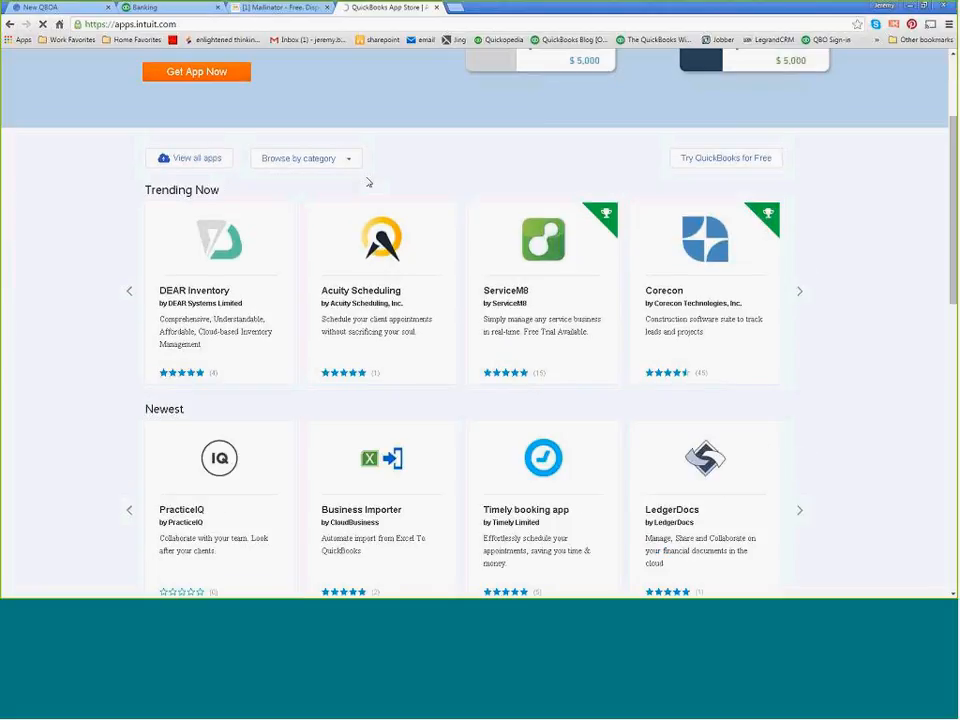
pyautogui.scroll(-1, 391, 192)
pyautogui.scroll(-5, 390, 192)
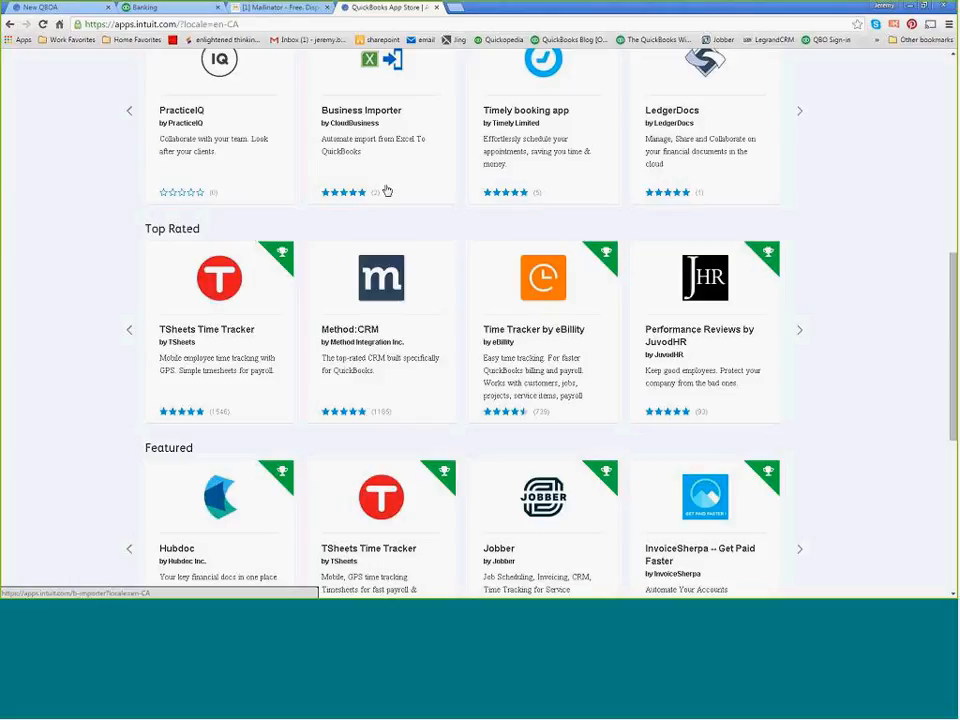
pyautogui.scroll(-2, 386, 190)
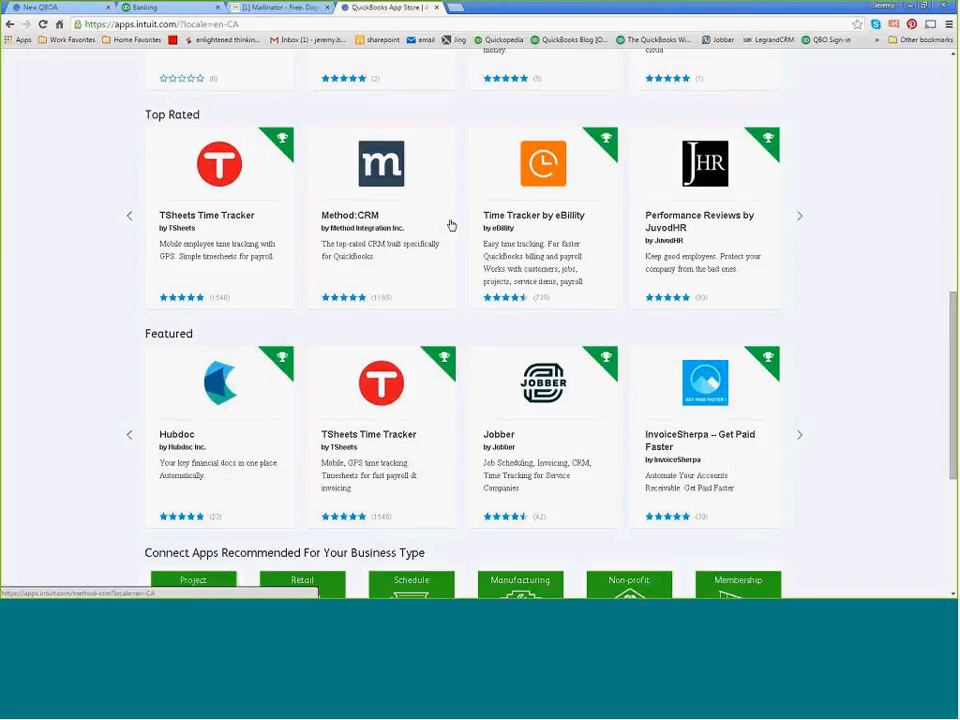
pyautogui.scroll(5, 450, 223)
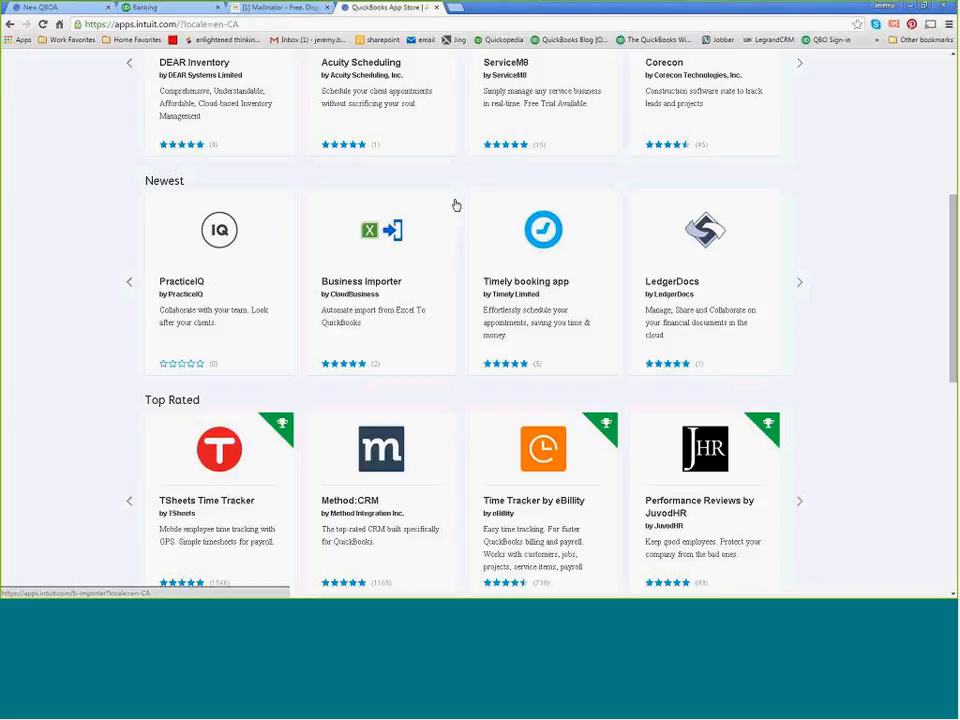
pyautogui.scroll(-2, 453, 218)
pyautogui.scroll(-6, 455, 212)
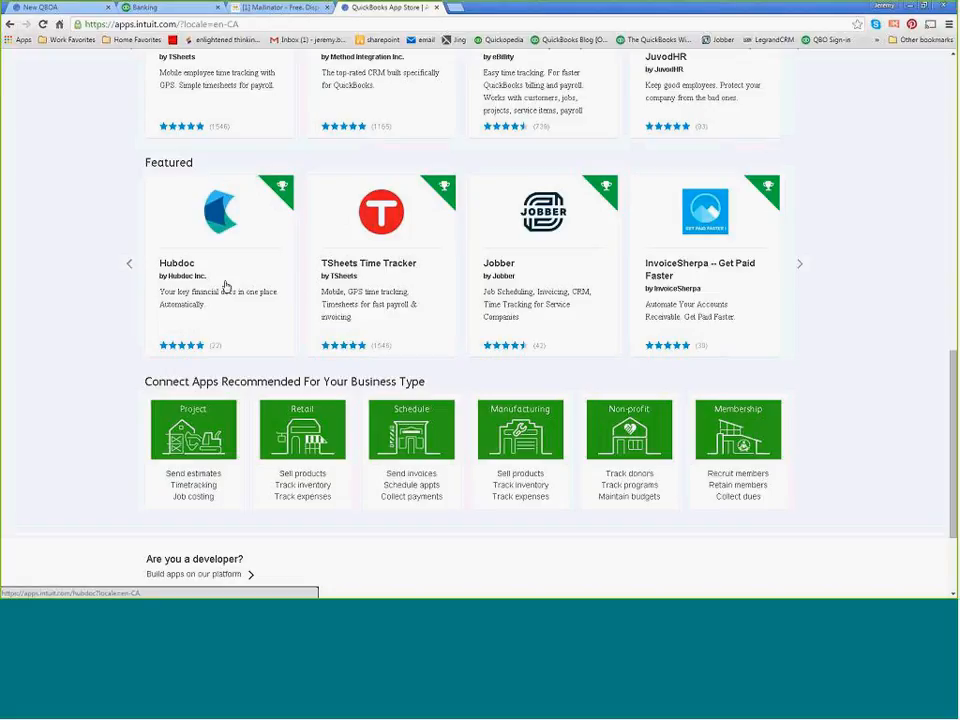
pyautogui.scroll(4, 226, 285)
pyautogui.scroll(6, 128, 293)
pyautogui.scroll(-6, 125, 295)
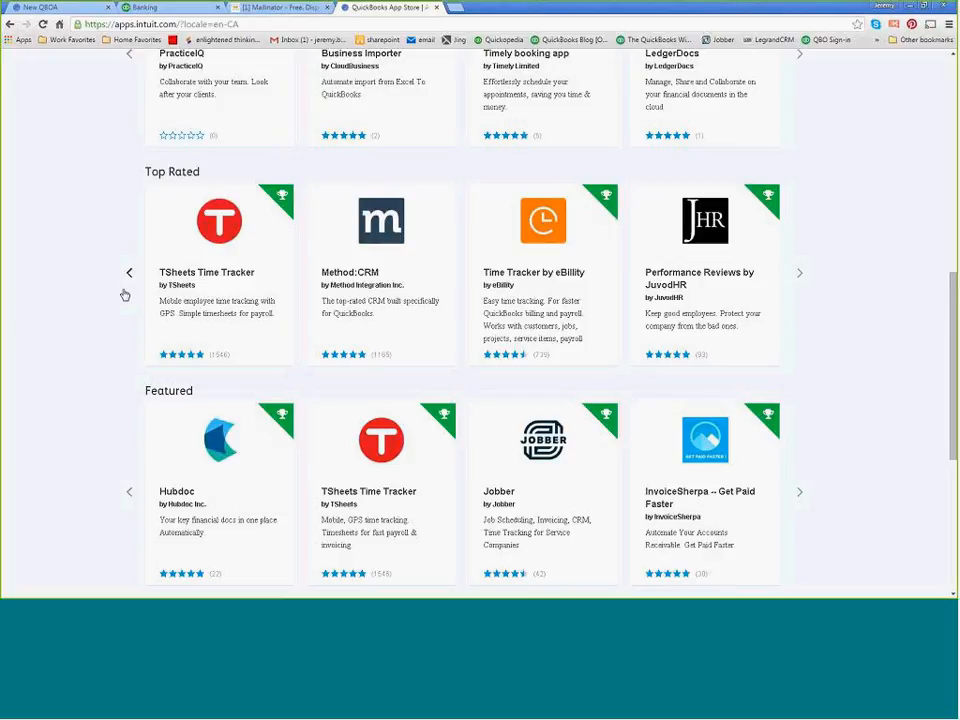
pyautogui.scroll(-2, 125, 295)
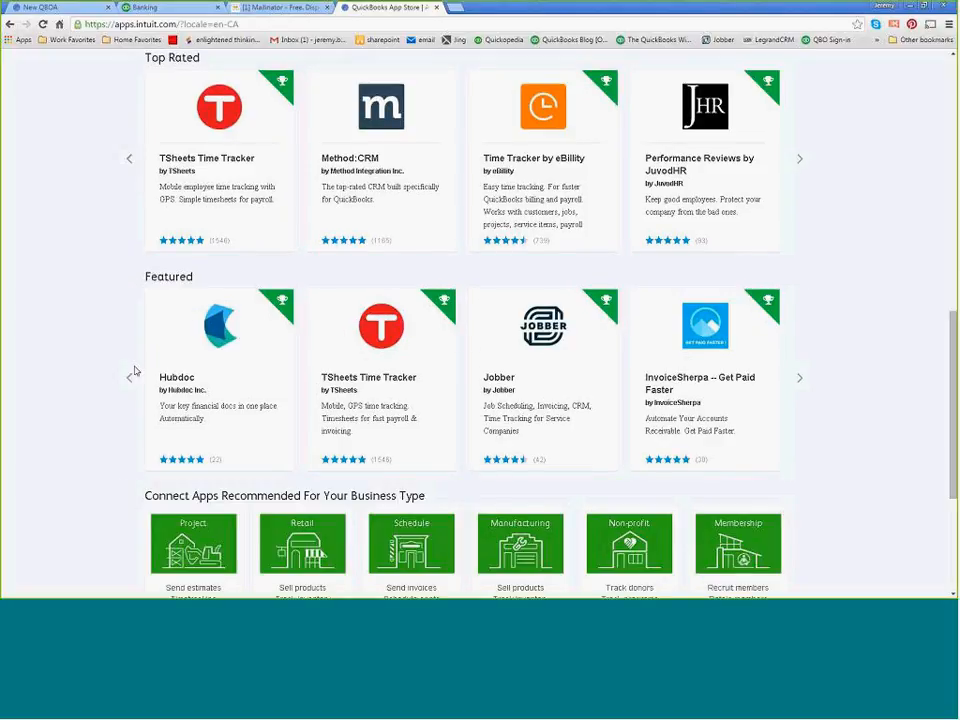
pyautogui.scroll(12, 293, 351)
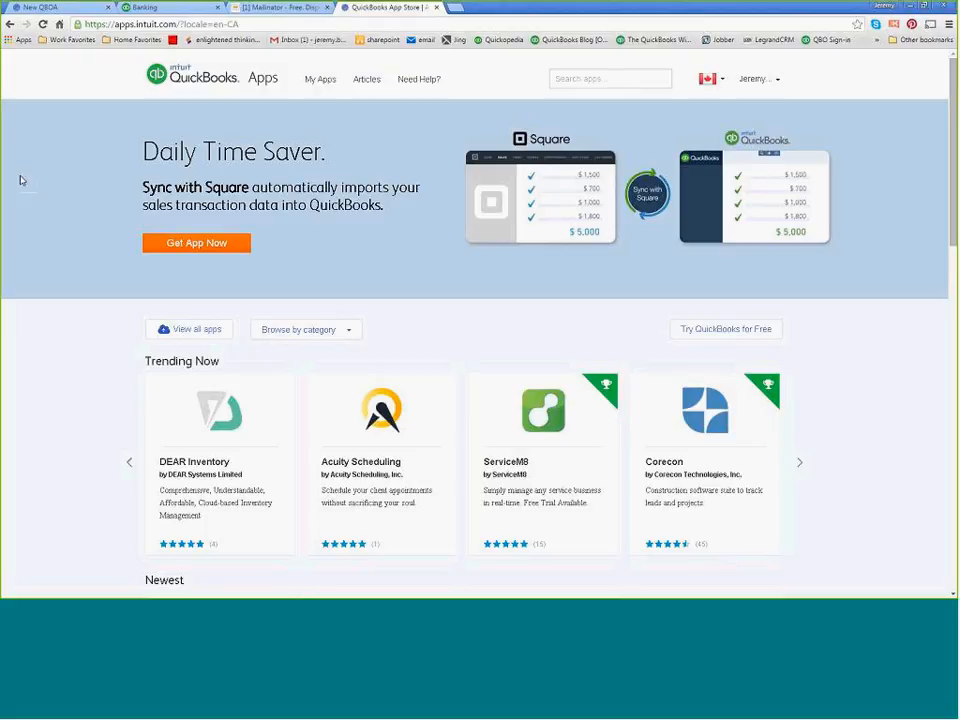
# Correct the misspelled "reffered" to "referred" in the Hubdoc note of the Word webinar notes and return to the browser.
pyautogui.hotkey('alt', 'Tab')
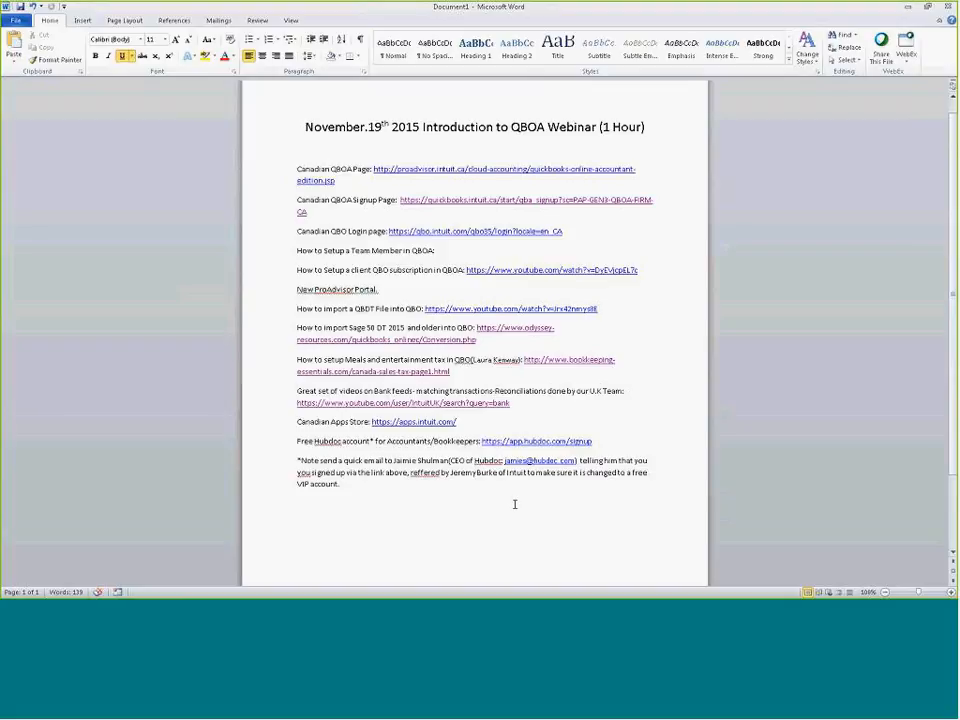
pyautogui.rightClick(425, 474)
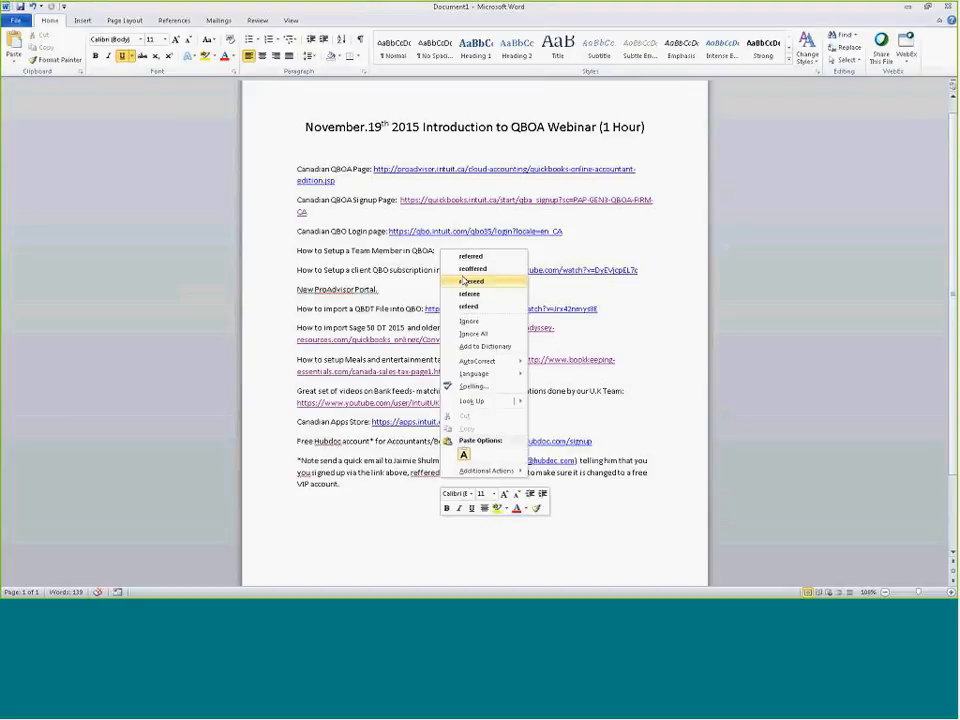
pyautogui.click(470, 255)
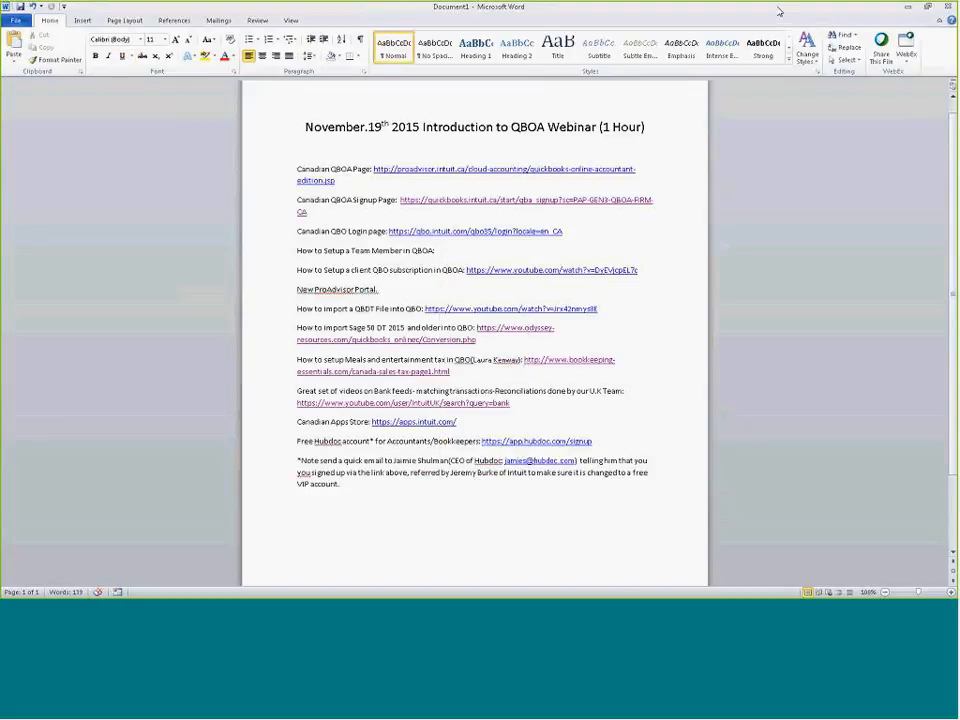
pyautogui.click(907, 8)
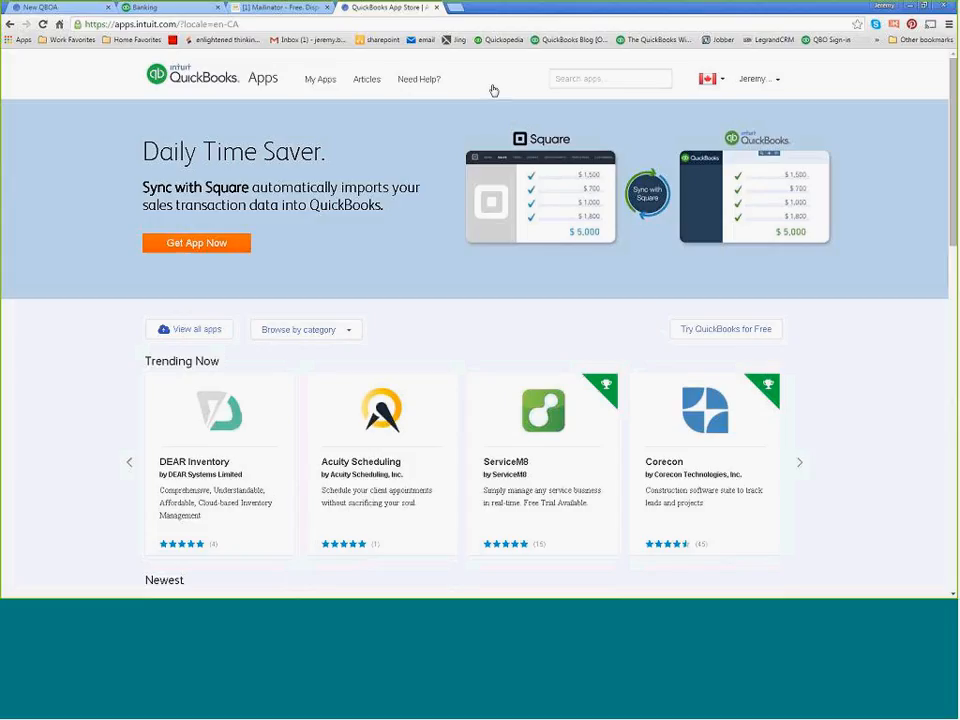
# Close the Mailinator page and open hubdoc.com in place of the App Store page.
pyautogui.middleClick(296, 12)
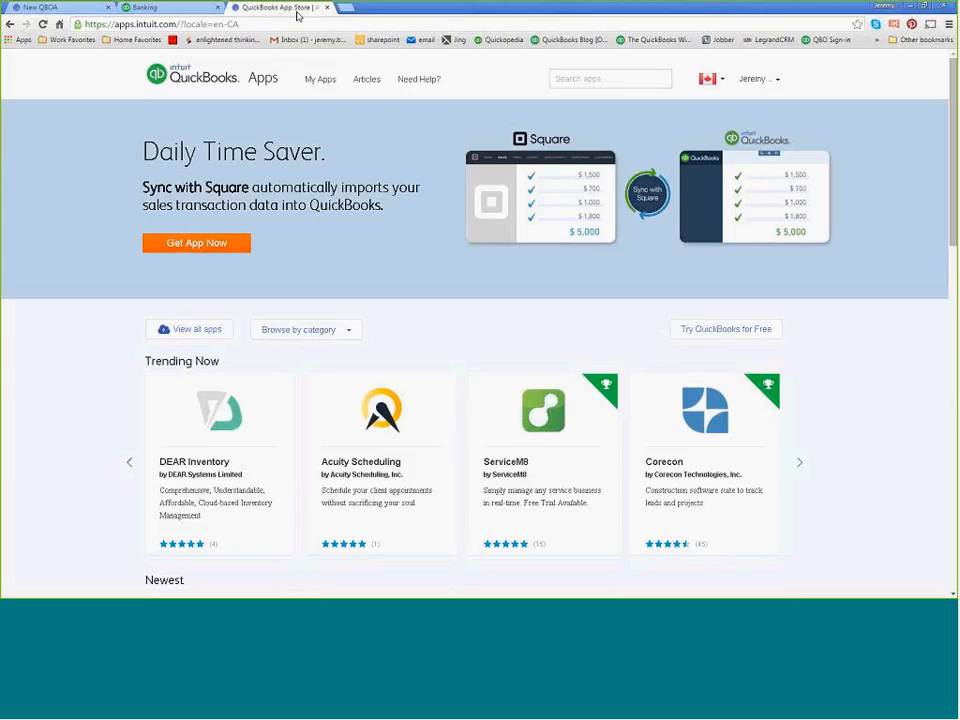
pyautogui.click(248, 20)
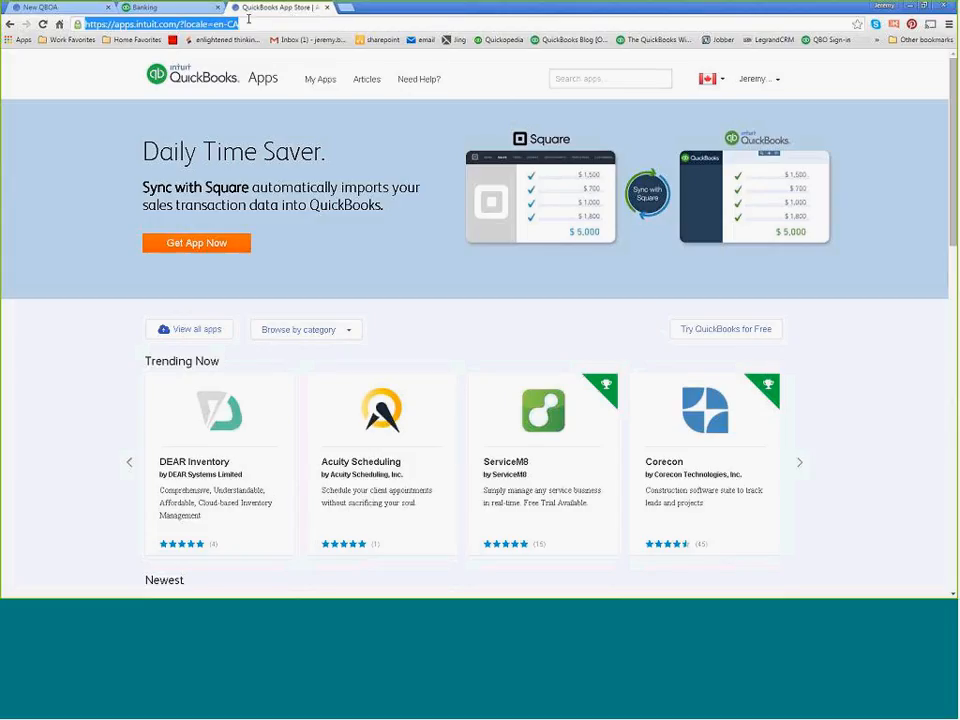
pyautogui.write('hubdoc.co')
pyautogui.press('Return')
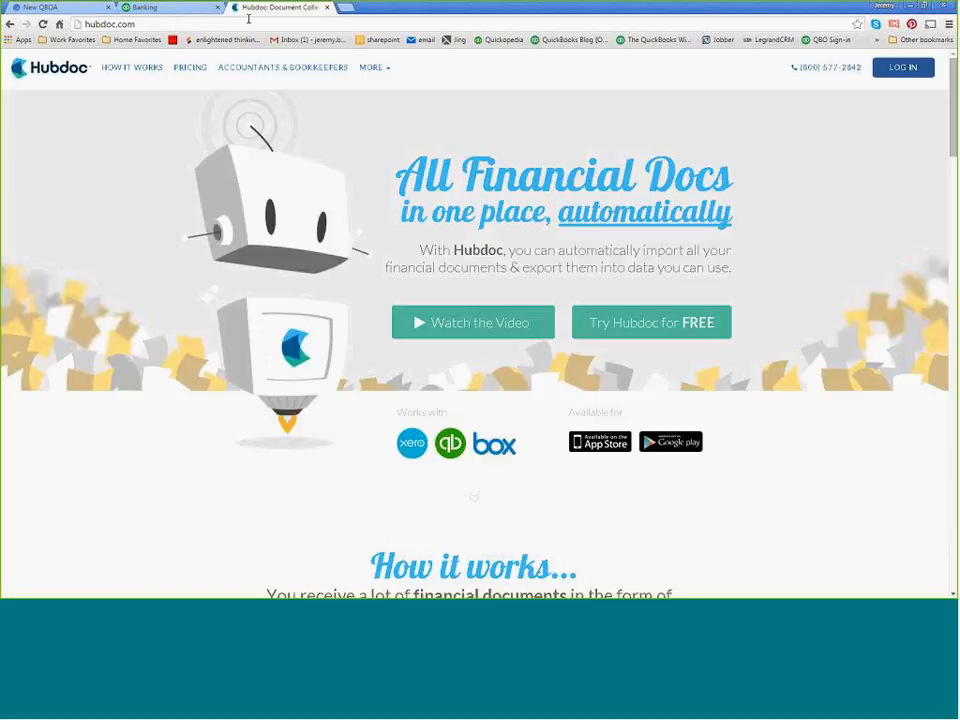
# Sign in to Hubdoc with the Intuit e-mail account and its password, and let the browser update the saved password.
pyautogui.click(903, 67)
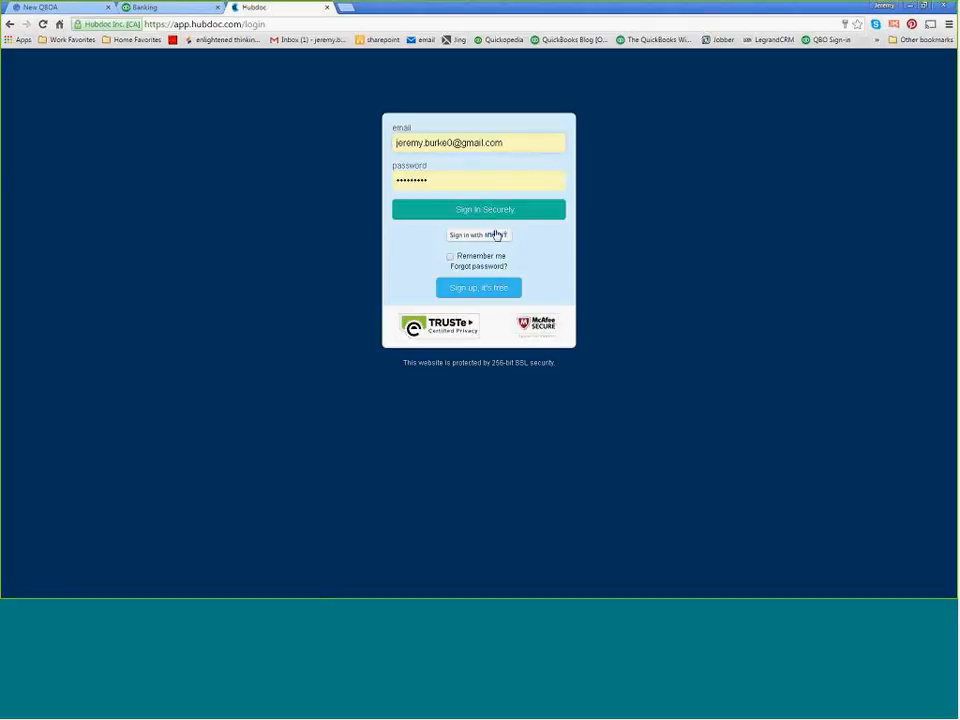
pyautogui.moveTo(516, 142); pyautogui.dragTo(342, 142)
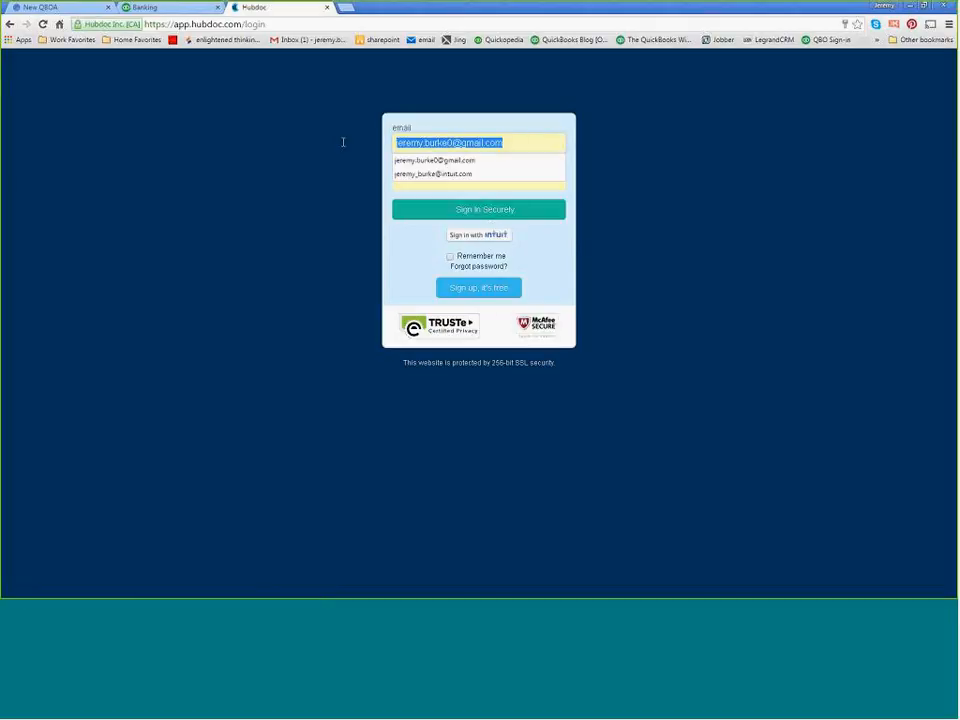
pyautogui.write('jeremy')
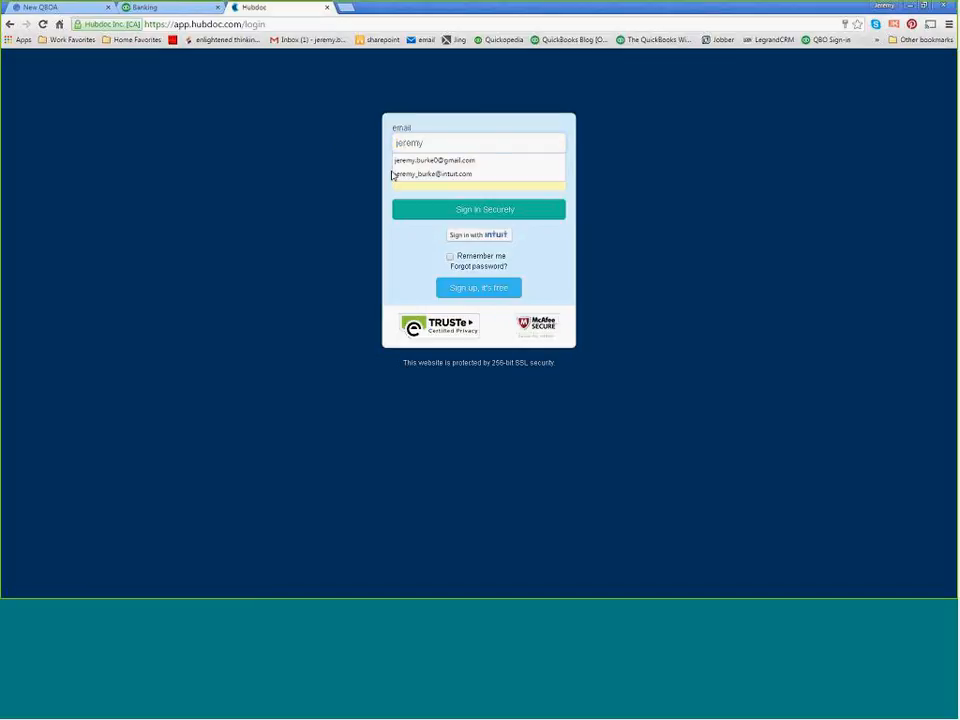
pyautogui.click(405, 175)
pyautogui.click(447, 215)
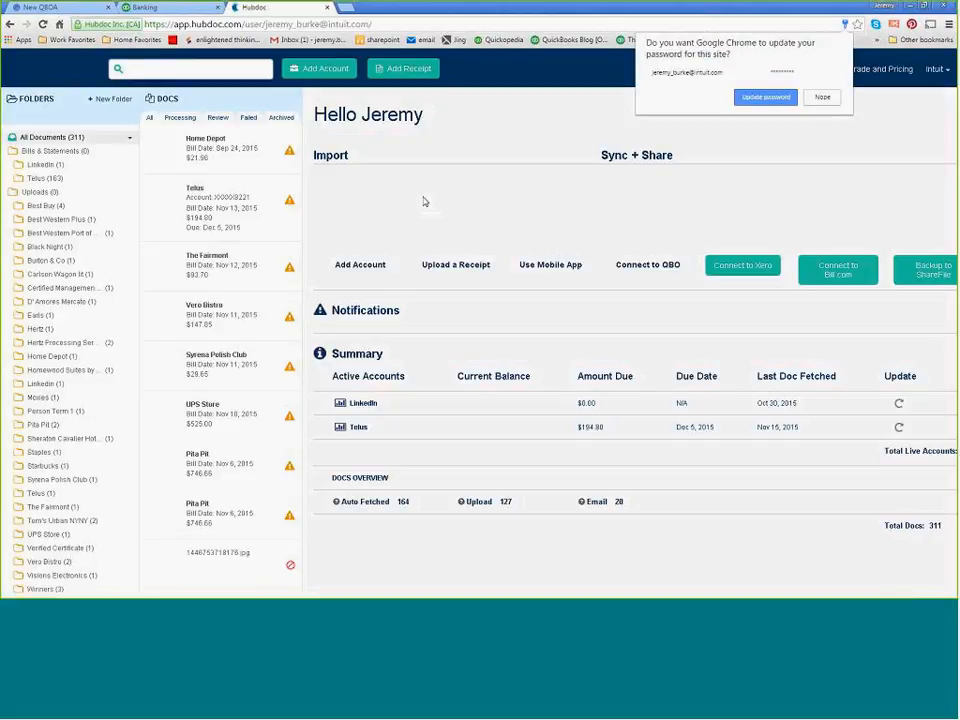
pyautogui.click(765, 97)
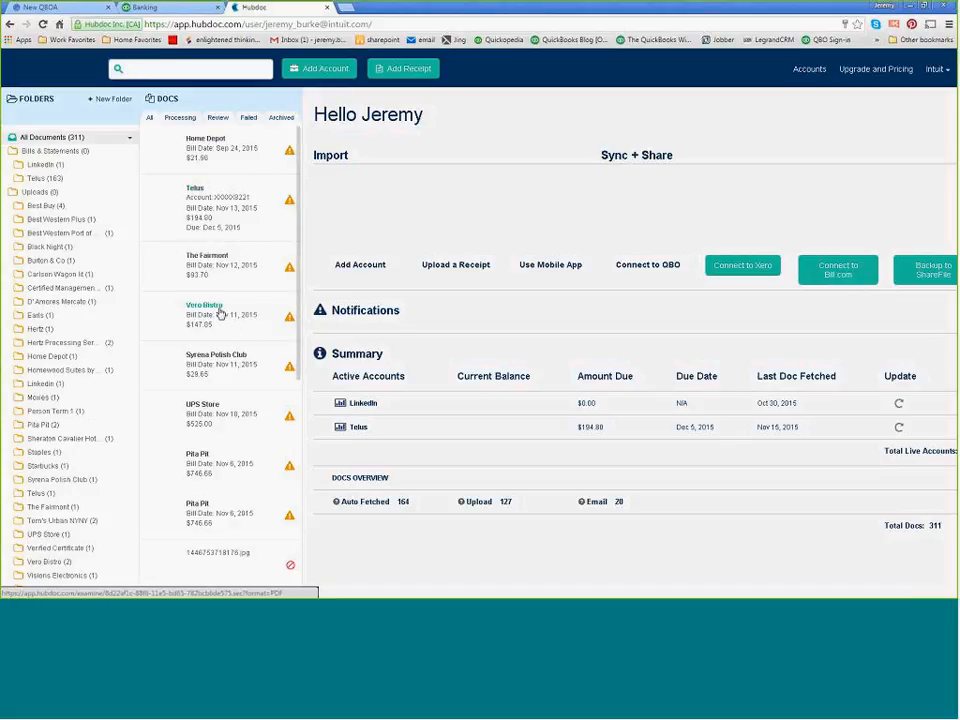
# View The Fairmont receipt image, refresh the Hubdoc document list and open the newly uploaded 1447966364318.jpg receipt.
pyautogui.click(222, 276)
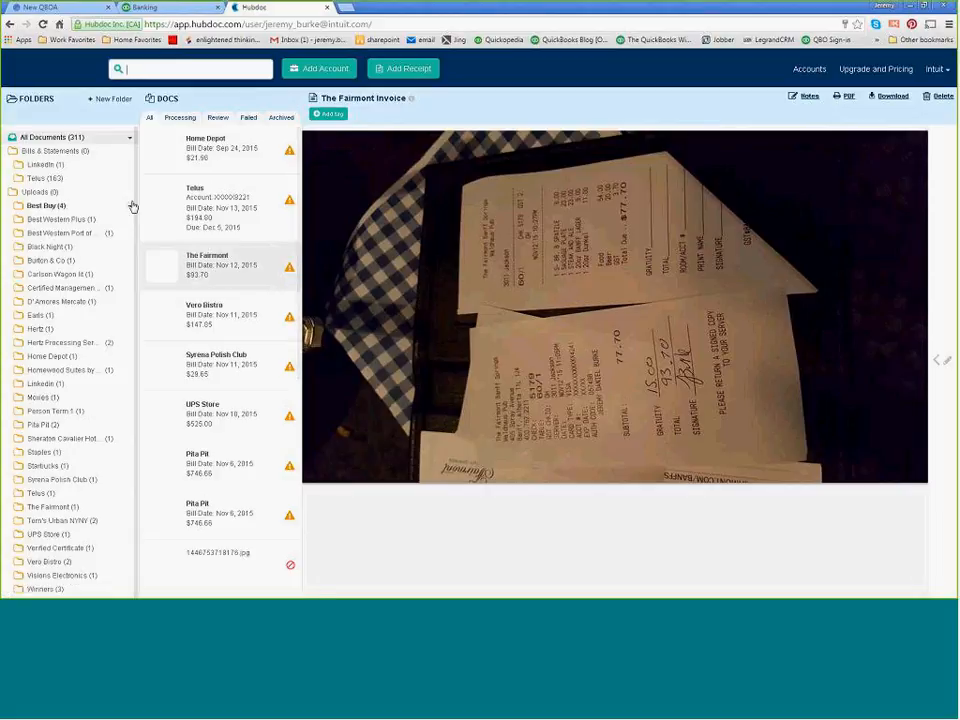
pyautogui.click(43, 152)
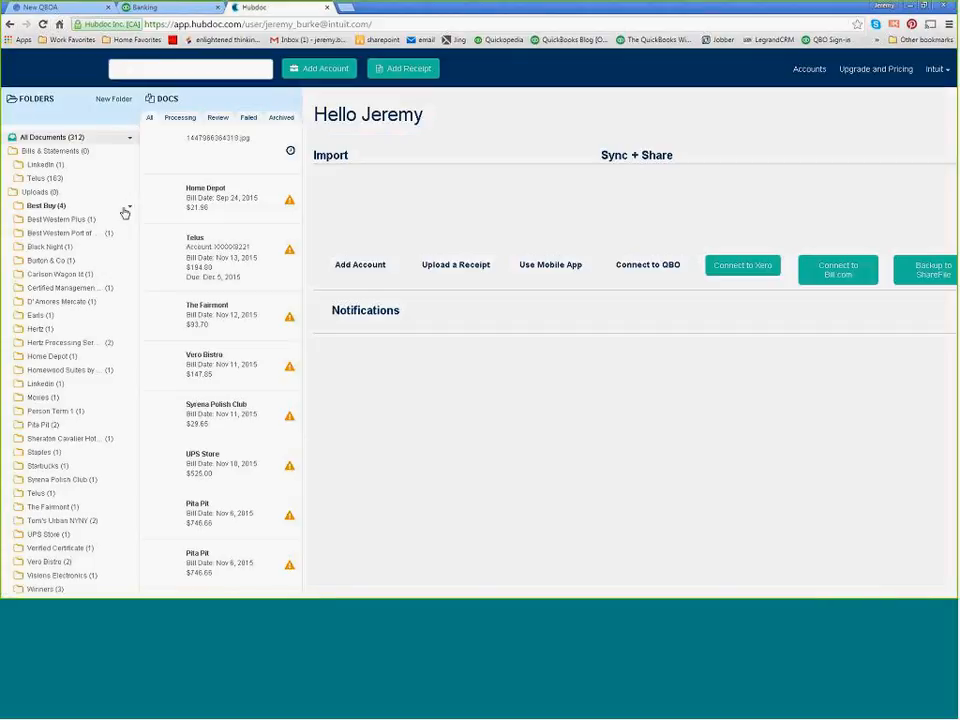
pyautogui.click(209, 145)
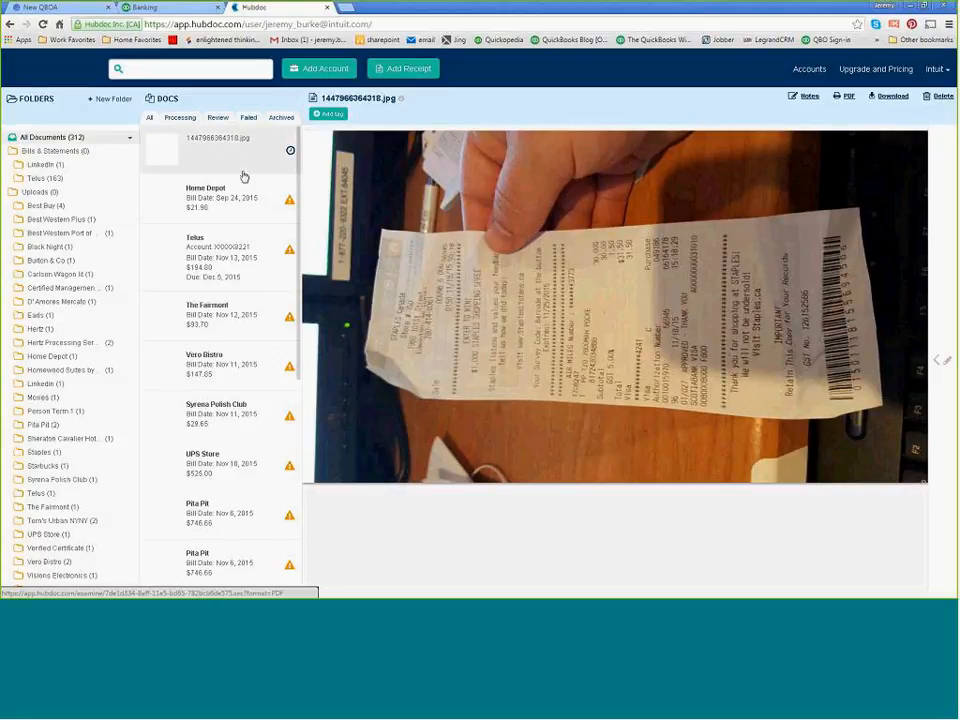
# Open The Fairmont document's details for editing and set its document type to Receipt.
pyautogui.click(217, 312)
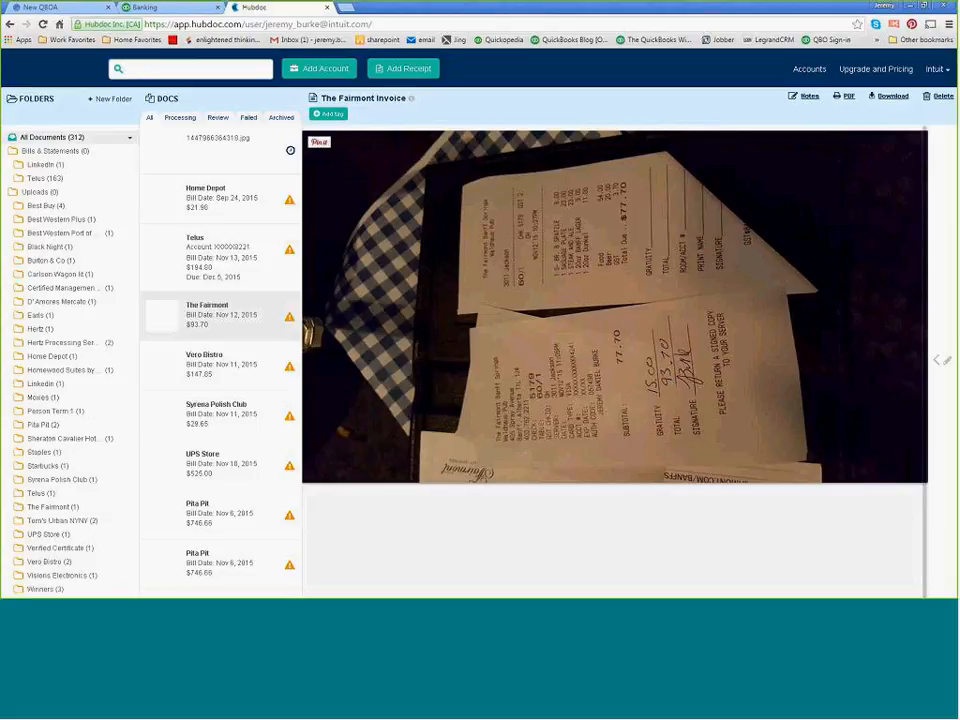
pyautogui.click(938, 365)
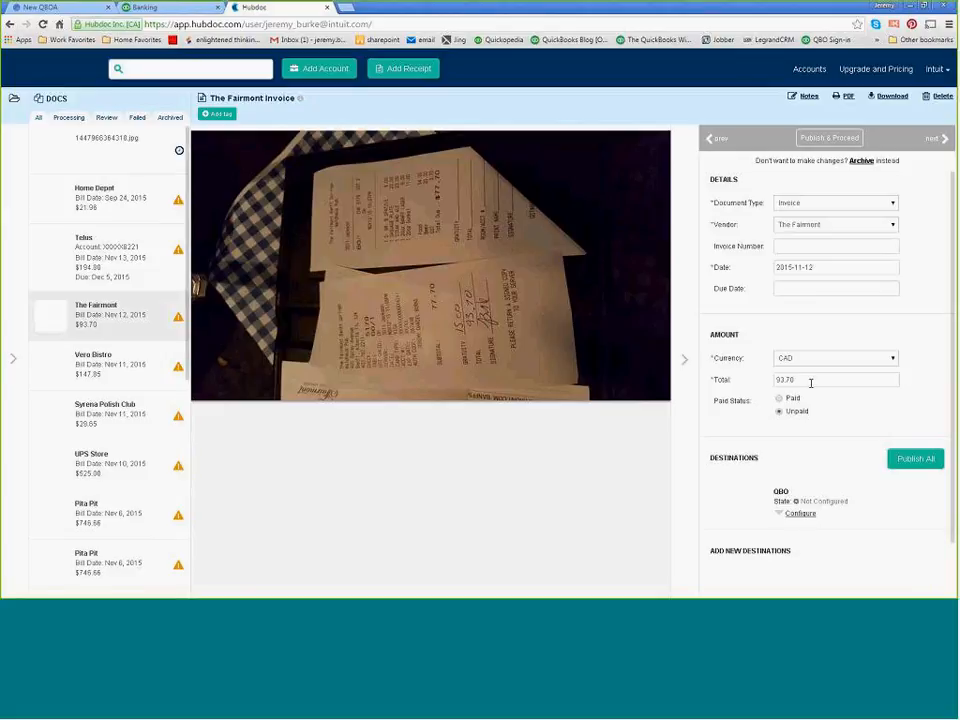
pyautogui.click(858, 204)
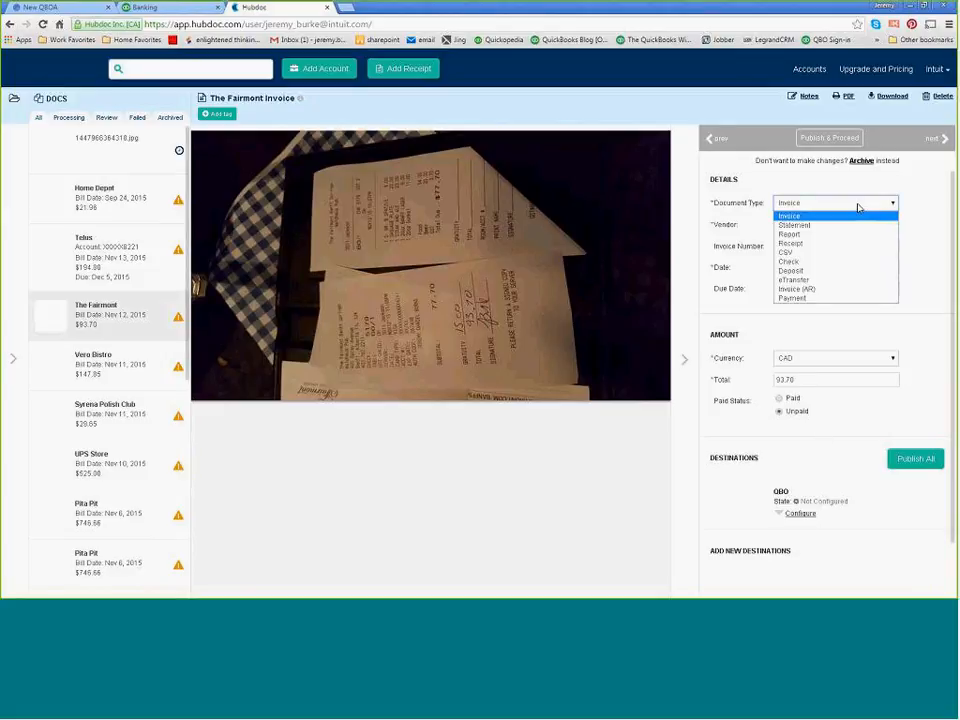
pyautogui.click(800, 243)
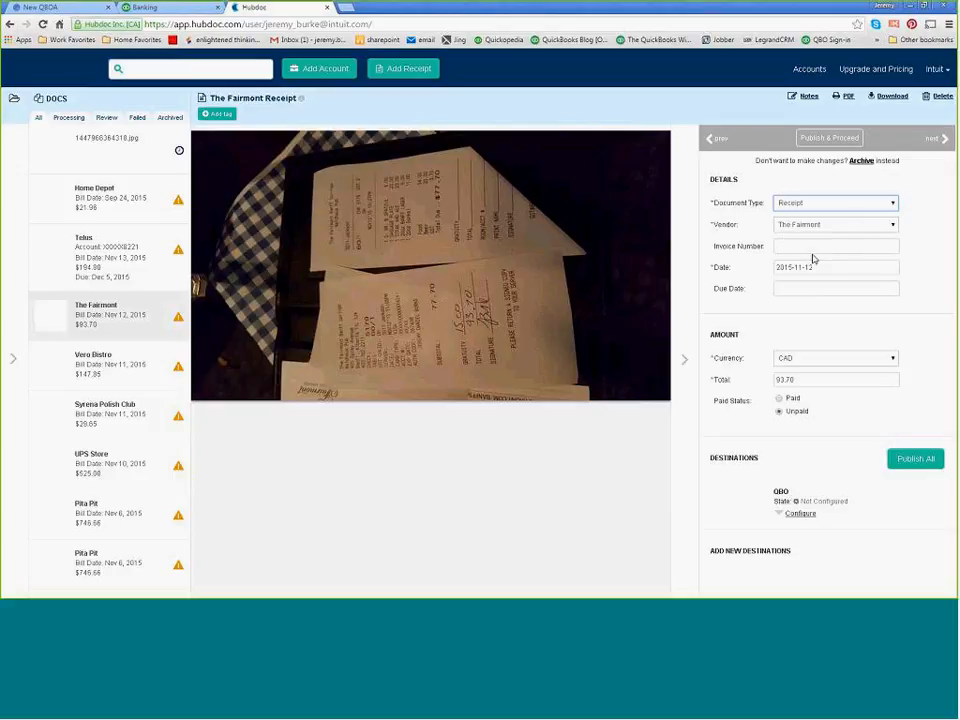
pyautogui.click(849, 361)
pyautogui.click(851, 362)
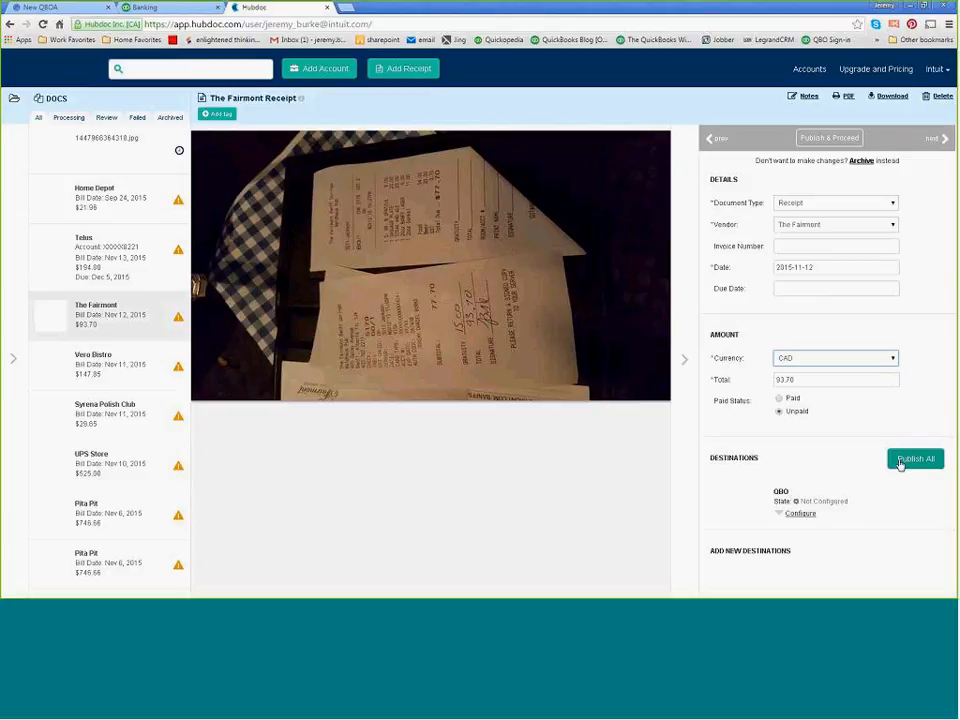
# Configure the receipt's QBO destination to publish as a Purchase under the Meals and Entertainment account.
pyautogui.click(810, 518)
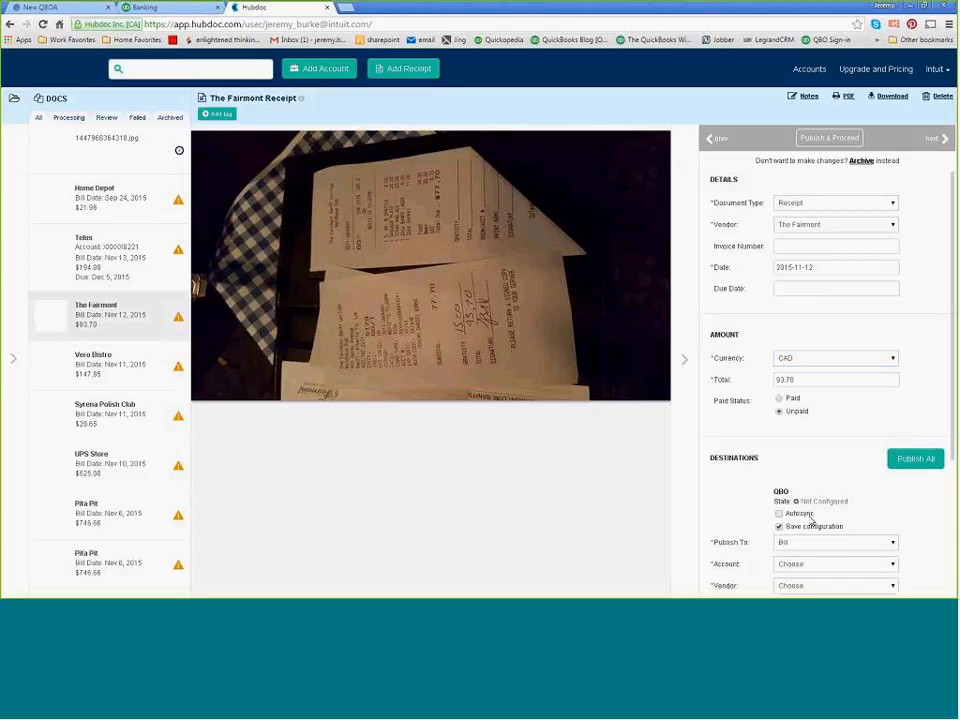
pyautogui.scroll(-2, 818, 497)
pyautogui.click(829, 430)
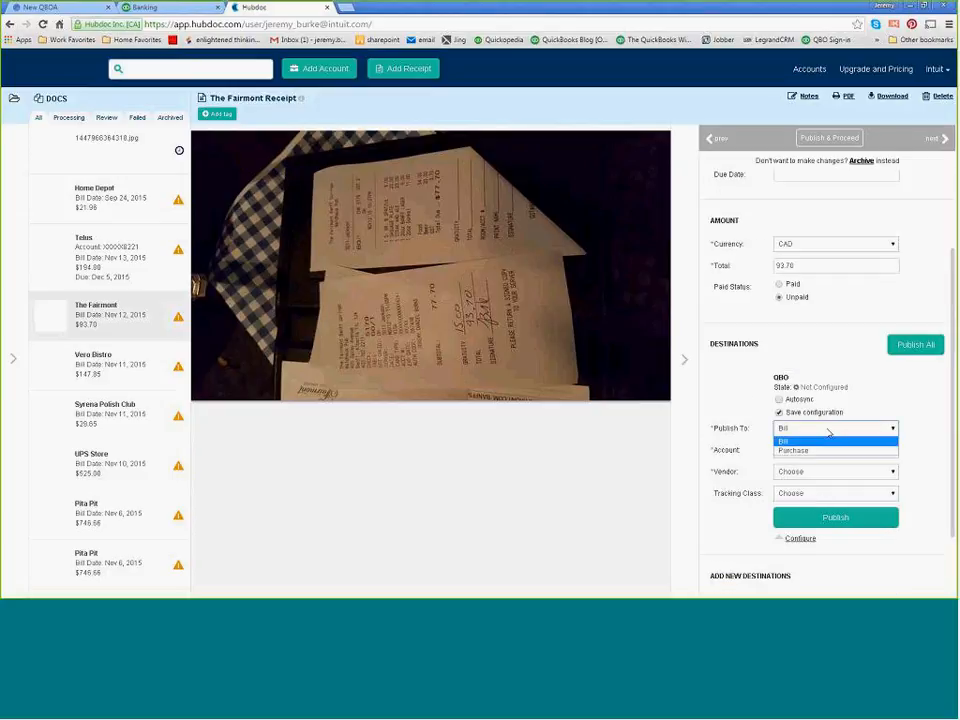
pyautogui.click(814, 450)
pyautogui.click(827, 453)
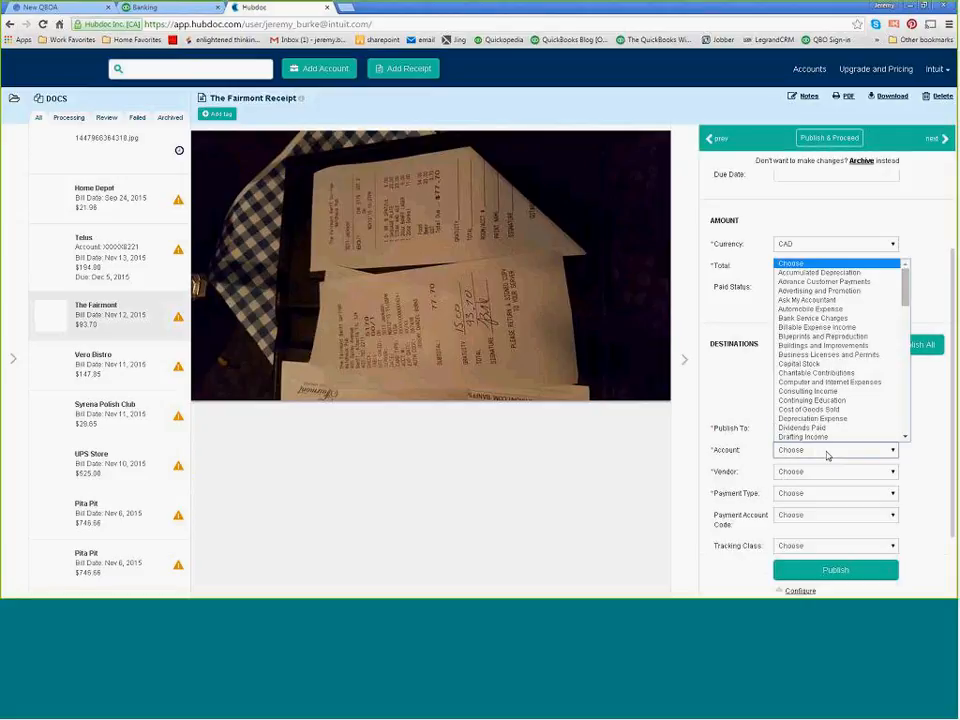
pyautogui.press('m')
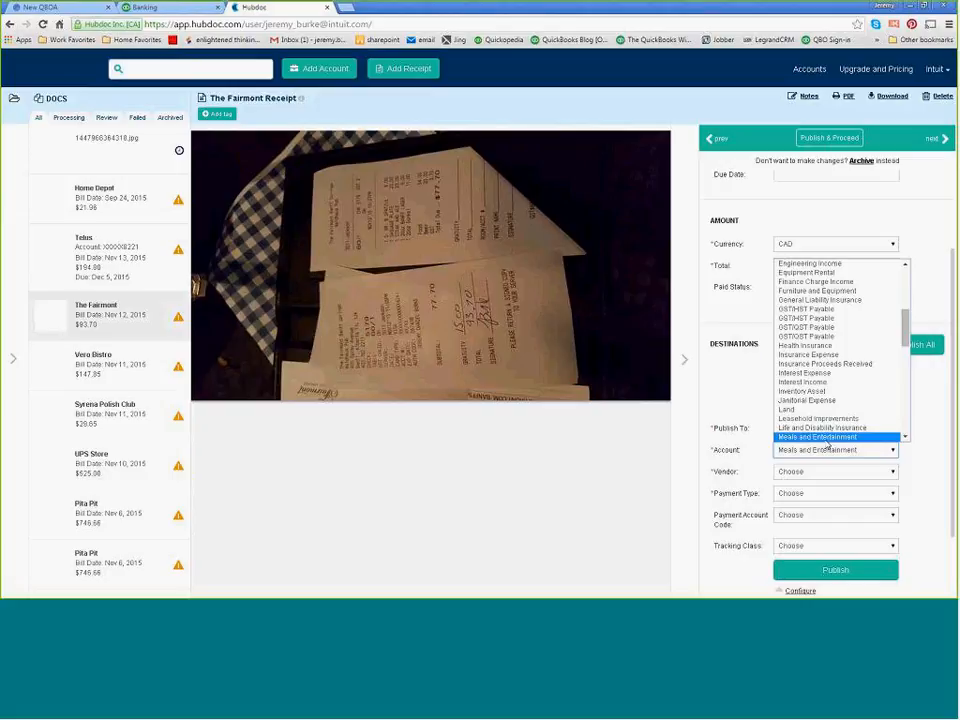
pyautogui.click(825, 438)
# Add a new vendor named "the Fairmont" in the receipt's QBO destination settings.
pyautogui.click(828, 477)
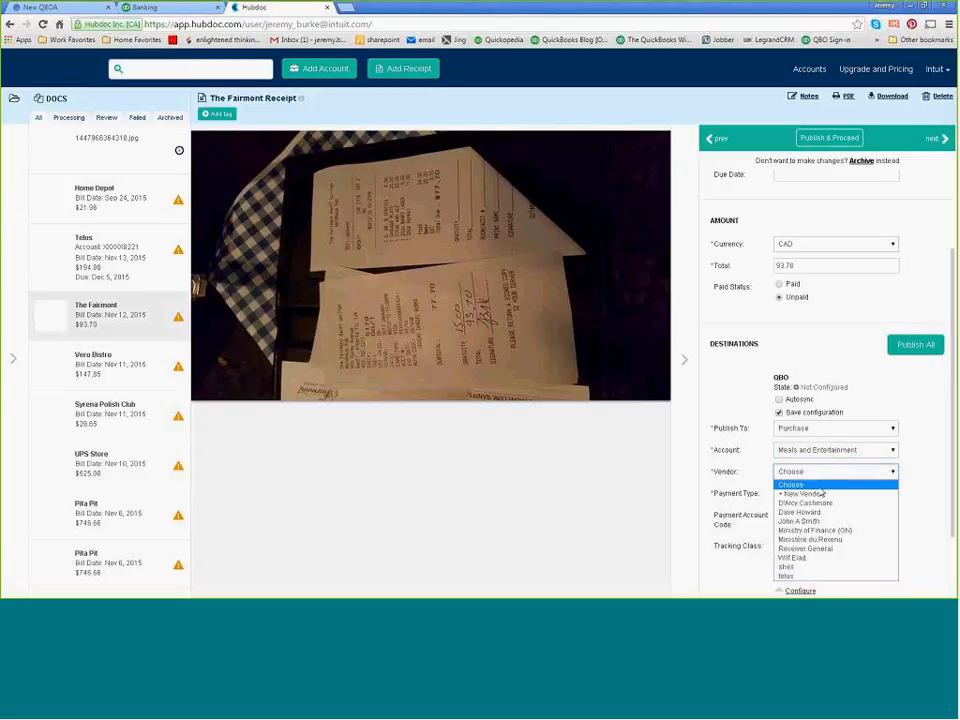
pyautogui.click(812, 494)
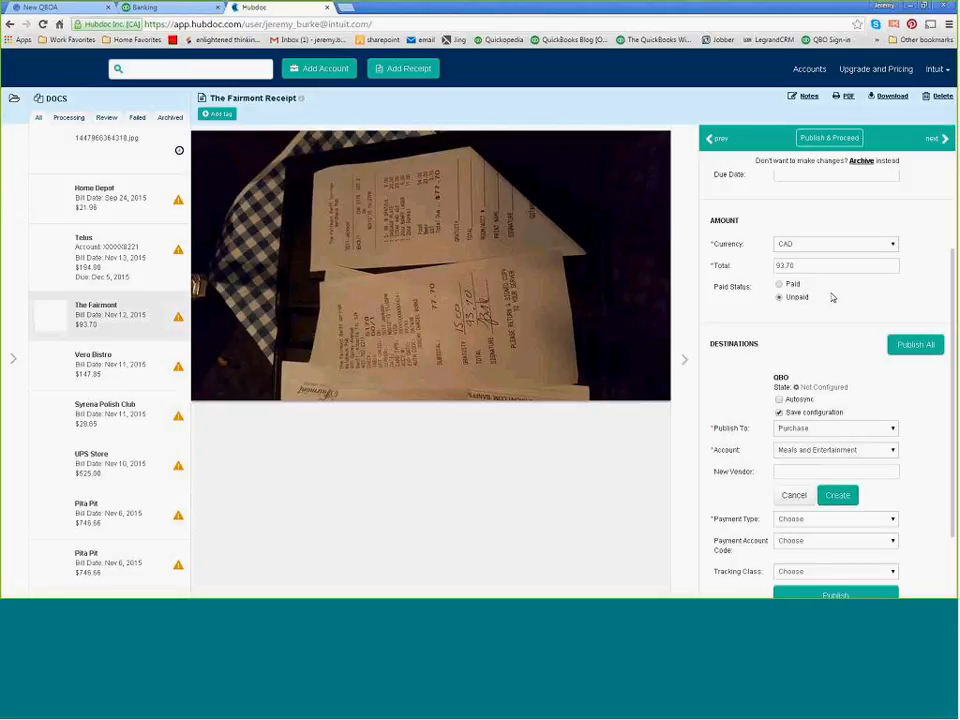
pyautogui.scroll(1, 830, 300)
pyautogui.click(836, 222)
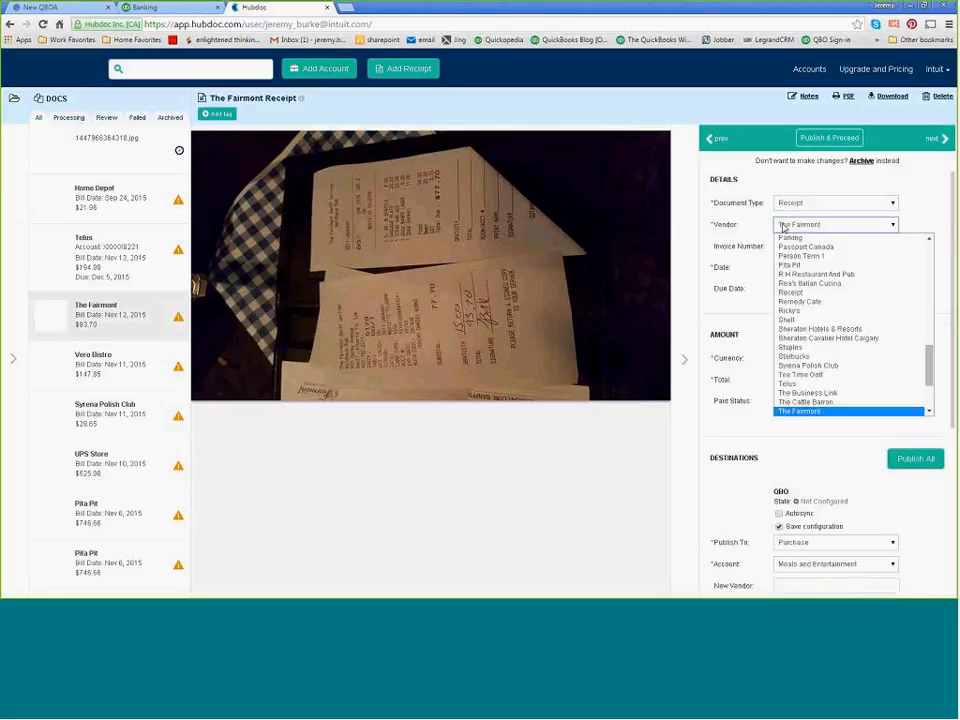
pyautogui.click(800, 410)
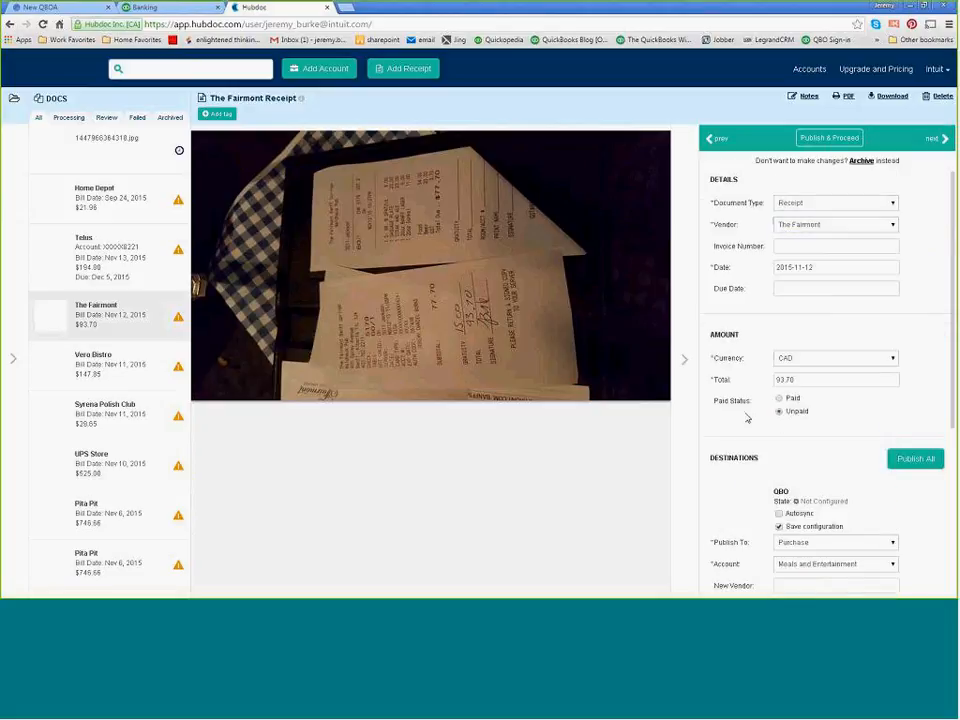
pyautogui.rightClick(746, 409)
pyautogui.scroll(-2, 744, 487)
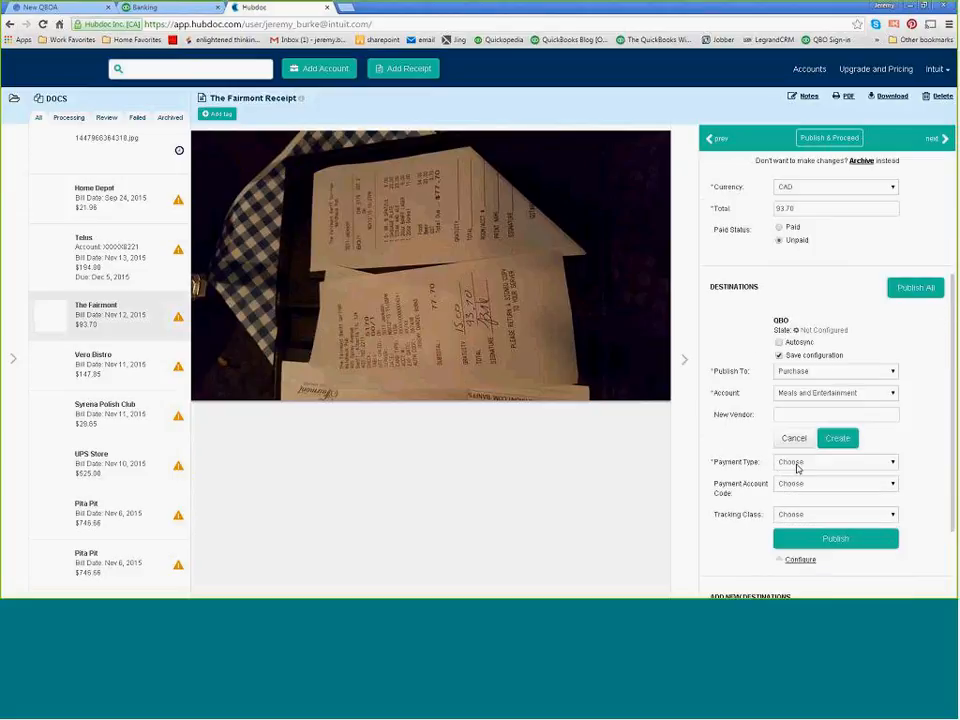
pyautogui.click(804, 412)
pyautogui.write('th')
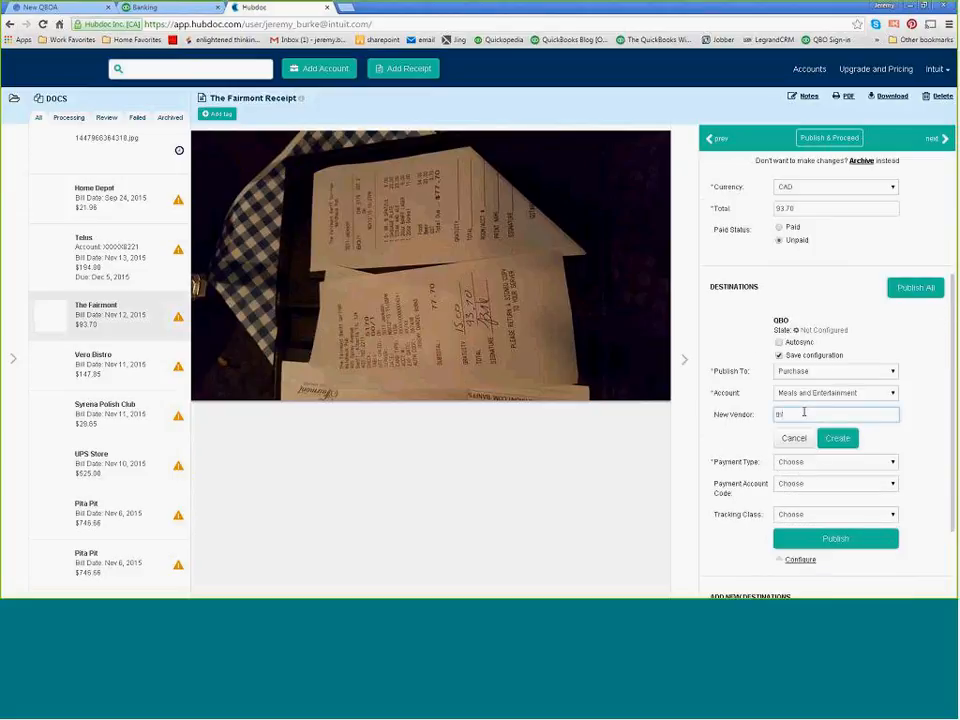
pyautogui.write('e Fairmont')
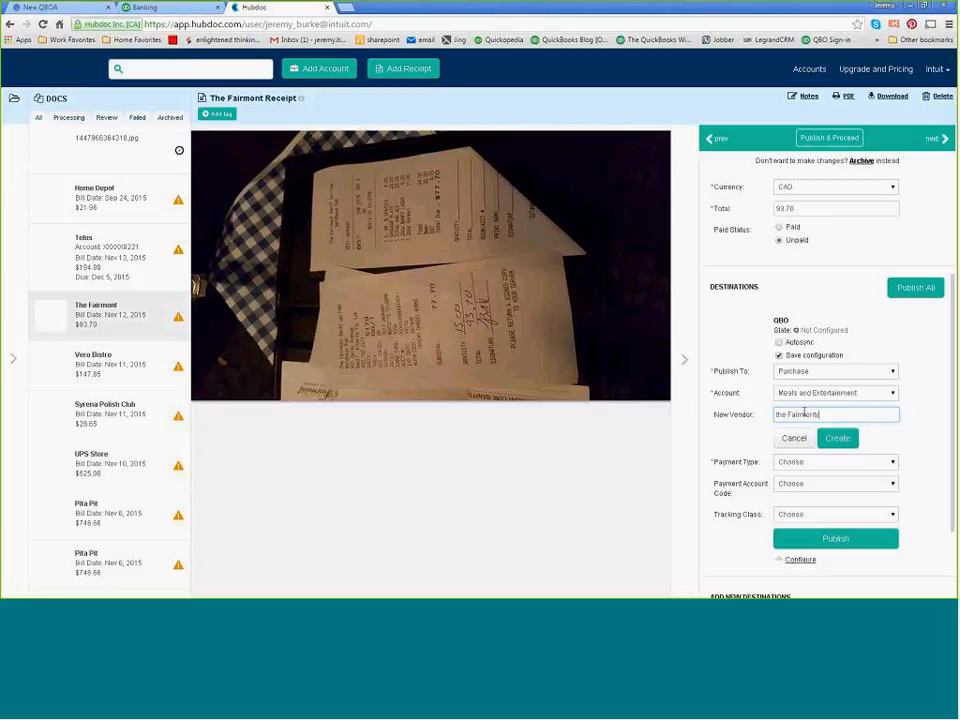
# Set the payment type to Credit Card, choose a payment account code and publish The Fairmont receipt to QBO.
pyautogui.click(835, 469)
pyautogui.click(822, 485)
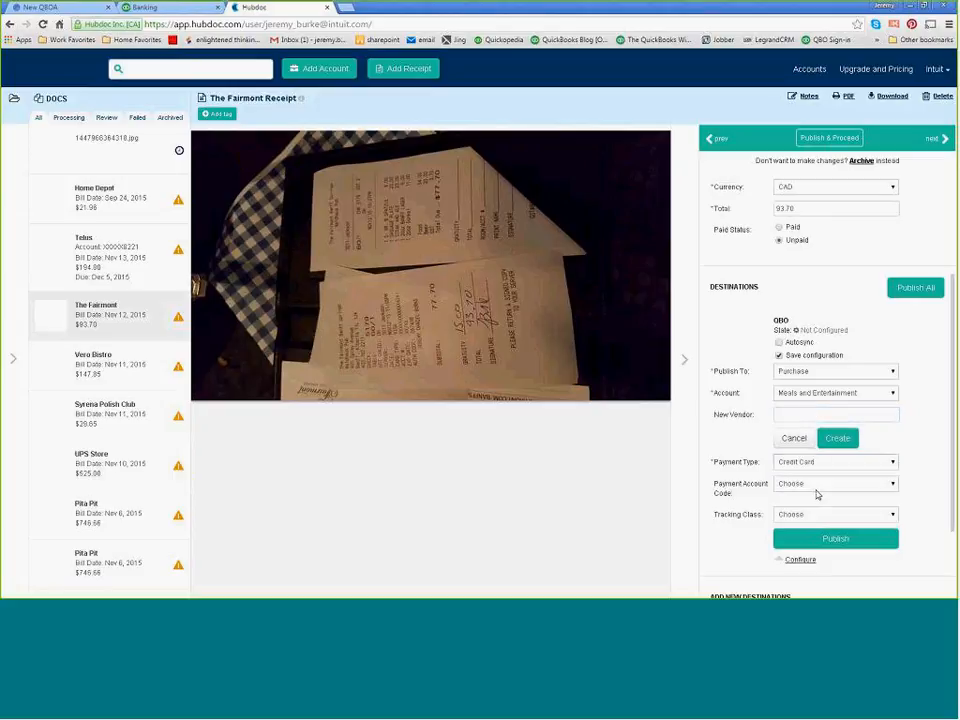
pyautogui.click(843, 485)
pyautogui.click(846, 489)
pyautogui.scroll(-1, 917, 508)
pyautogui.click(851, 489)
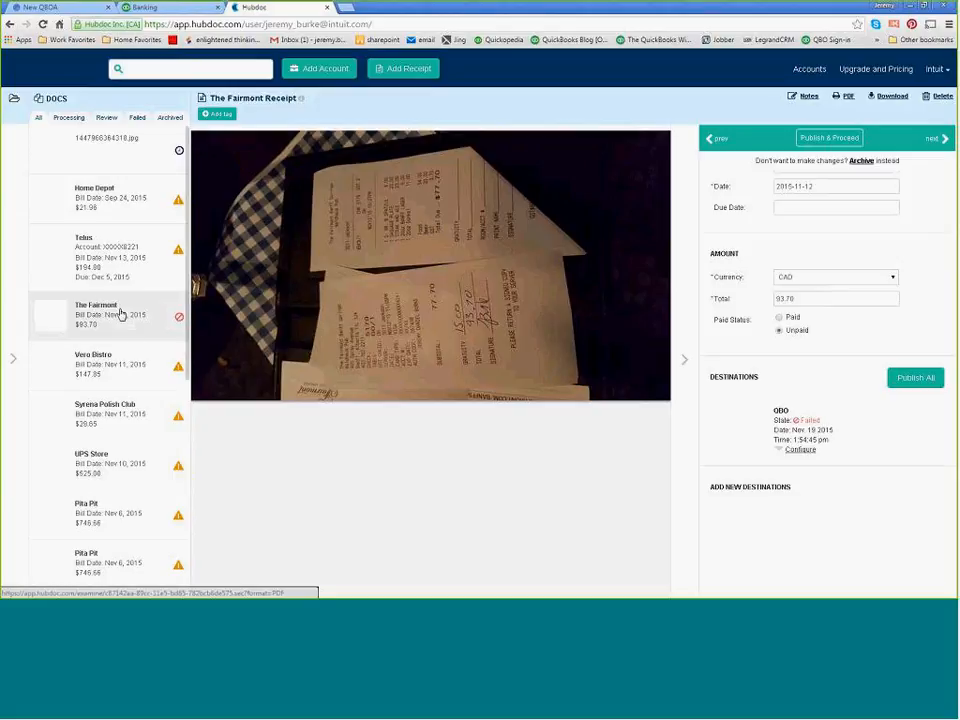
# Switch to QuickBooks Online, check the Expenses and Suppliers lists, and open a new expense form for the first supplier.
pyautogui.click(174, 6)
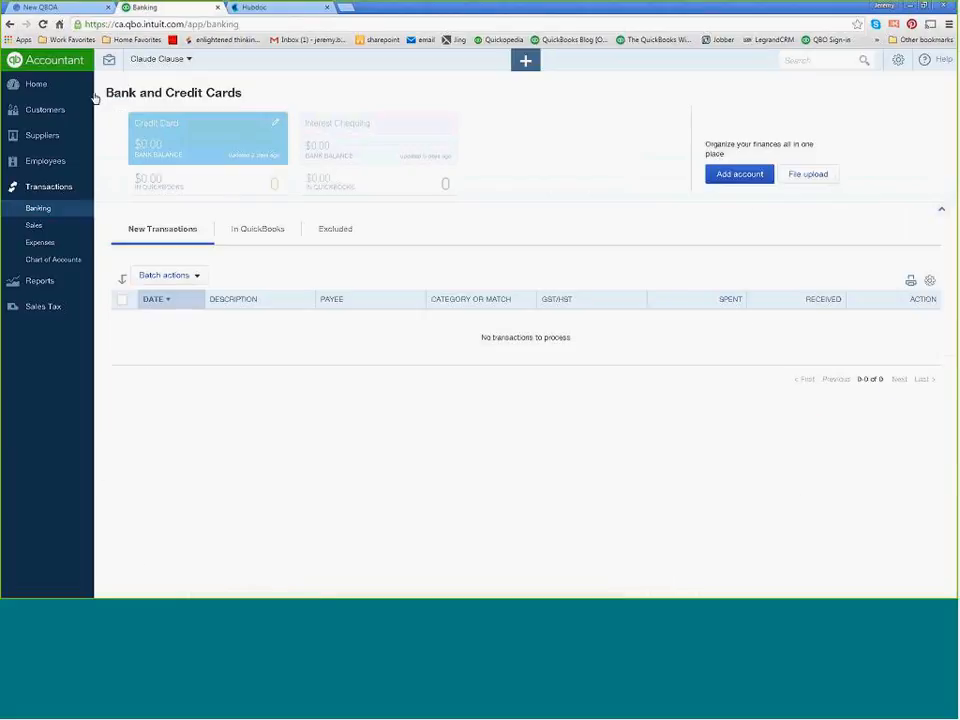
pyautogui.click(47, 246)
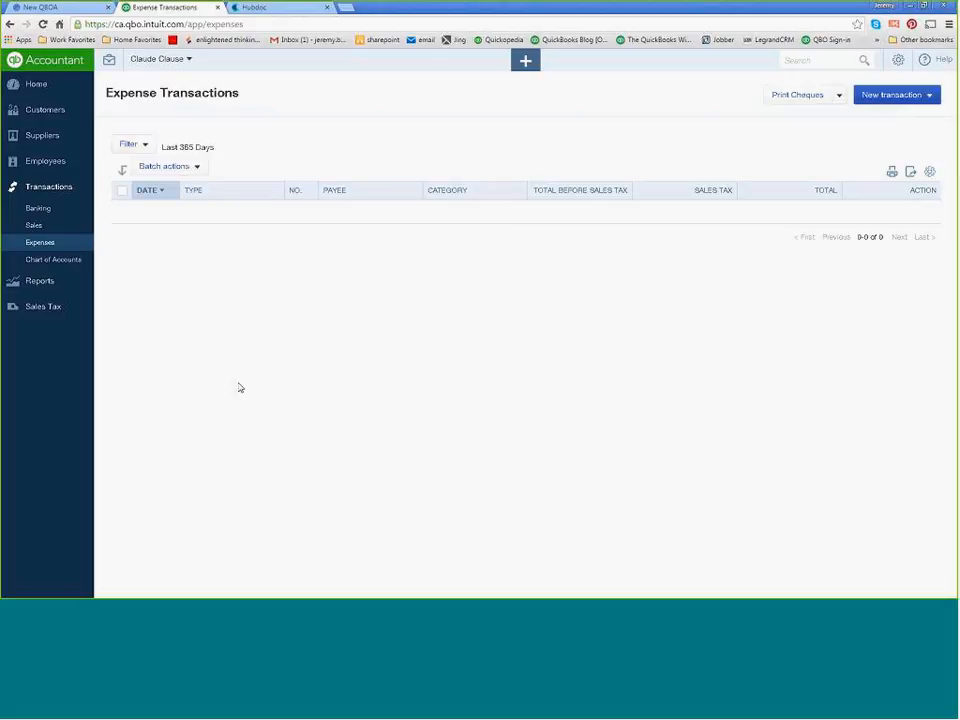
pyautogui.click(53, 143)
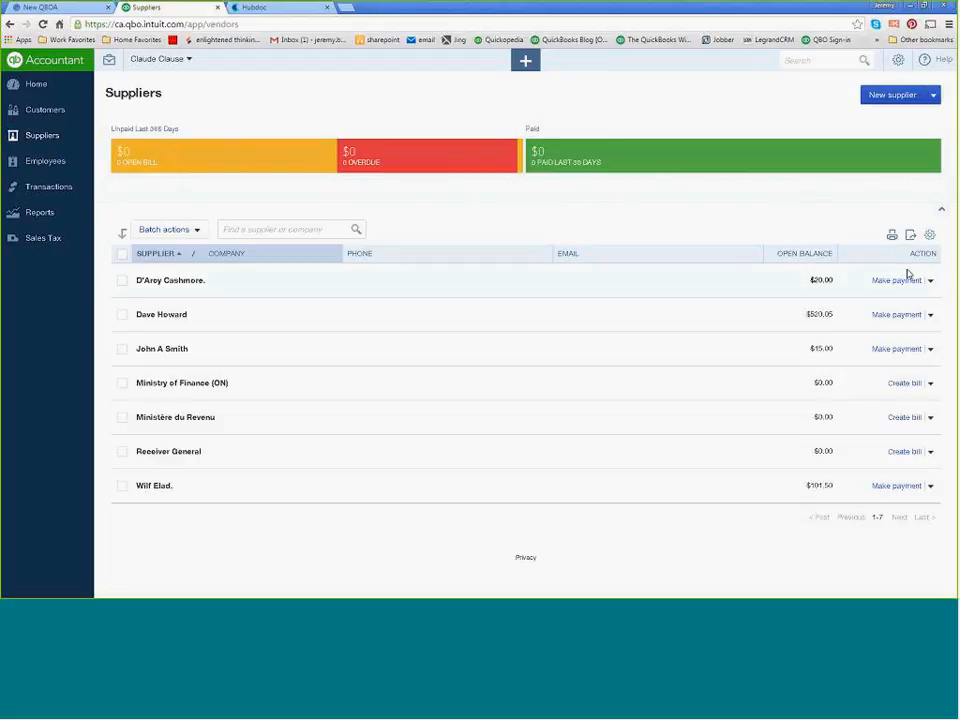
pyautogui.click(930, 280)
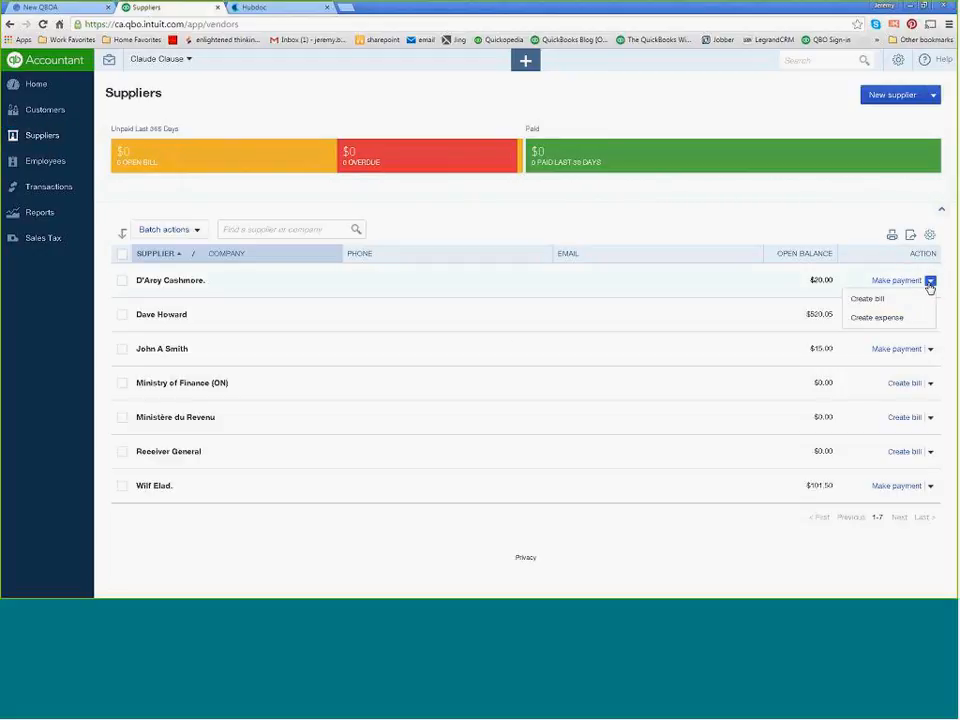
pyautogui.click(887, 319)
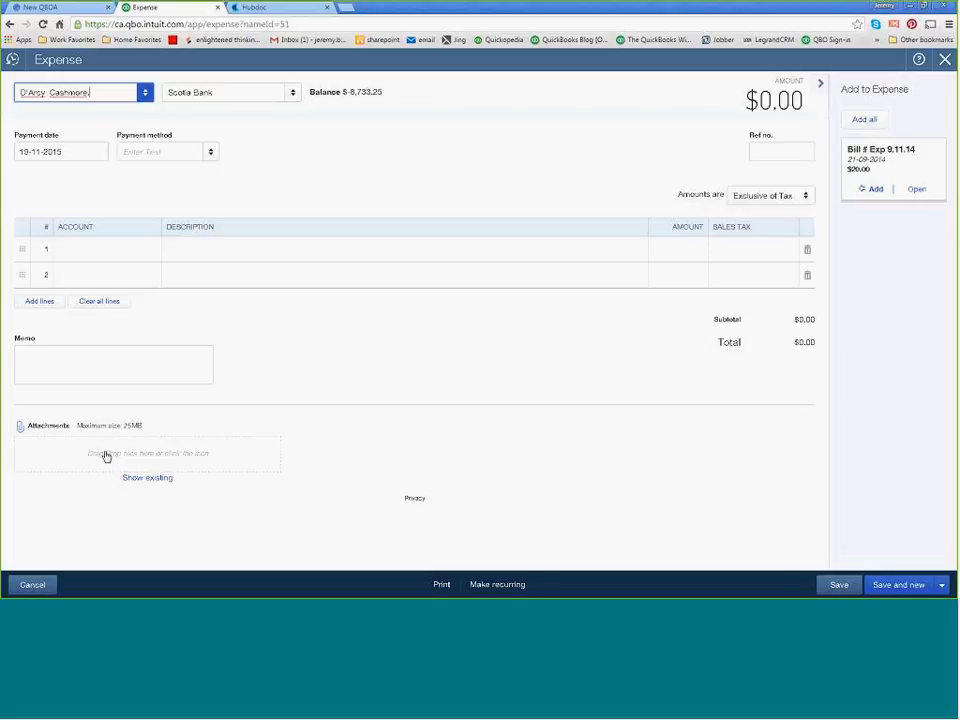
# Switch to Hubdoc, show the folder list, look up CIBC as an automated account to view its credentials form, and close it.
pyautogui.click(266, 12)
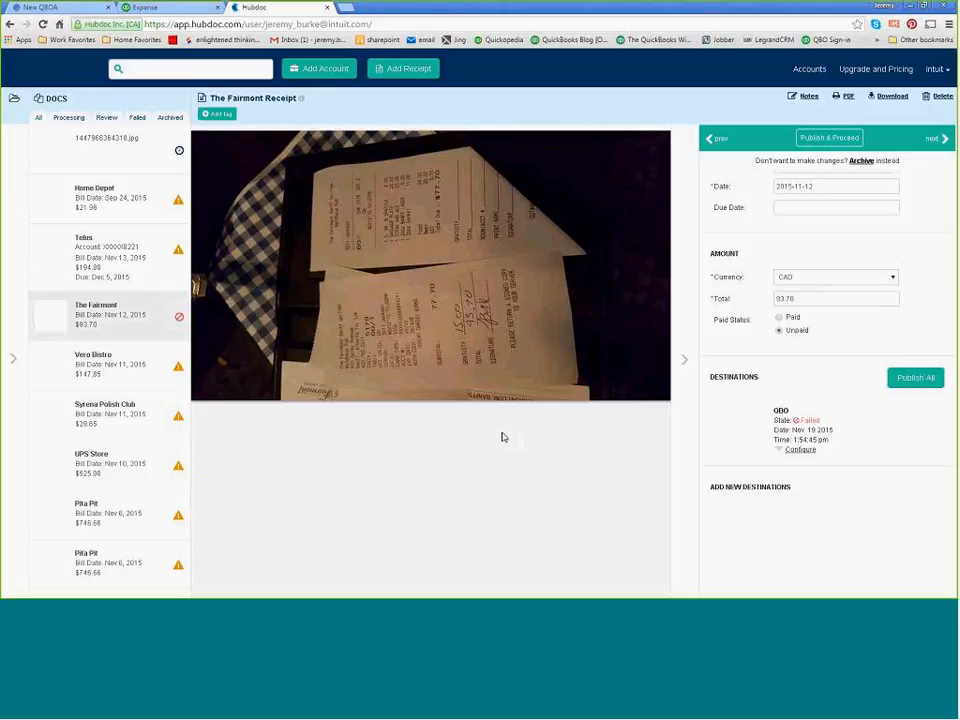
pyautogui.click(13, 358)
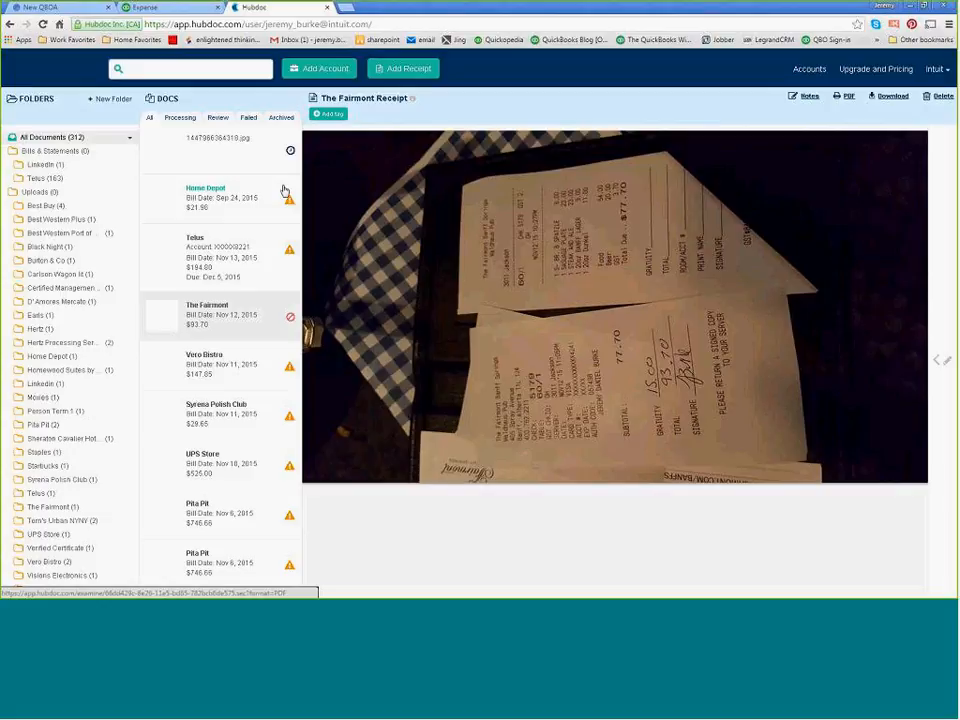
pyautogui.click(333, 70)
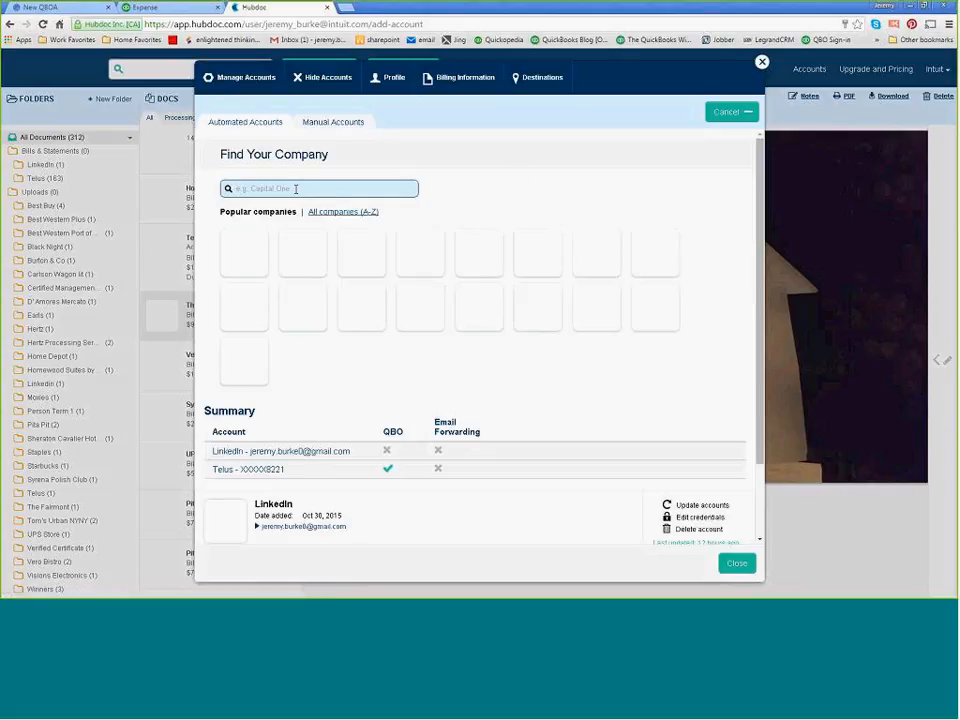
pyautogui.write('cibc')
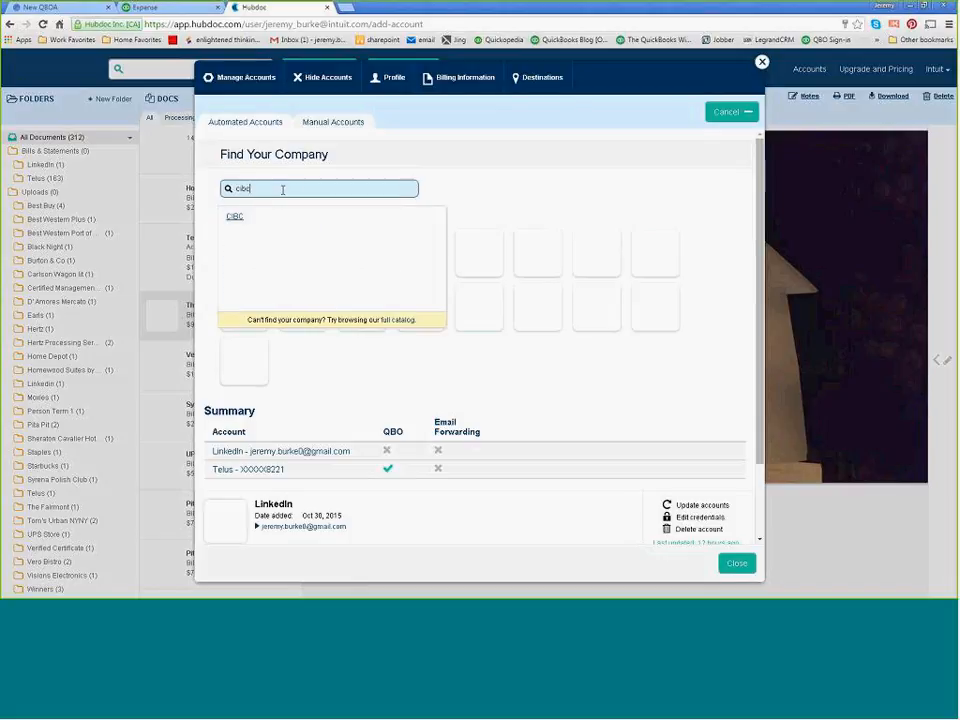
pyautogui.click(235, 216)
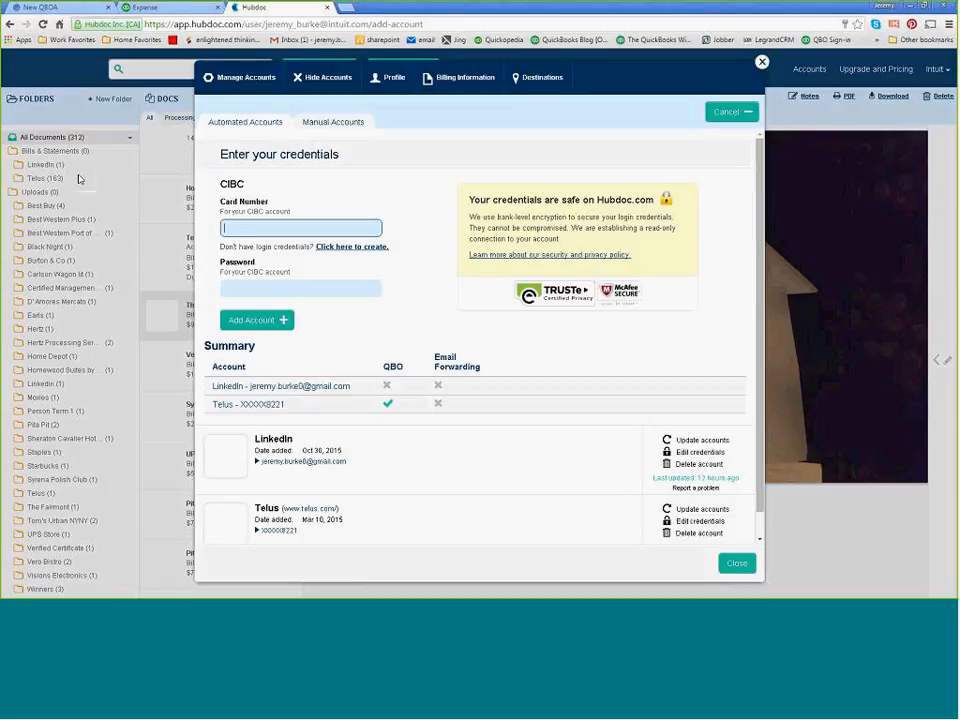
pyautogui.click(762, 64)
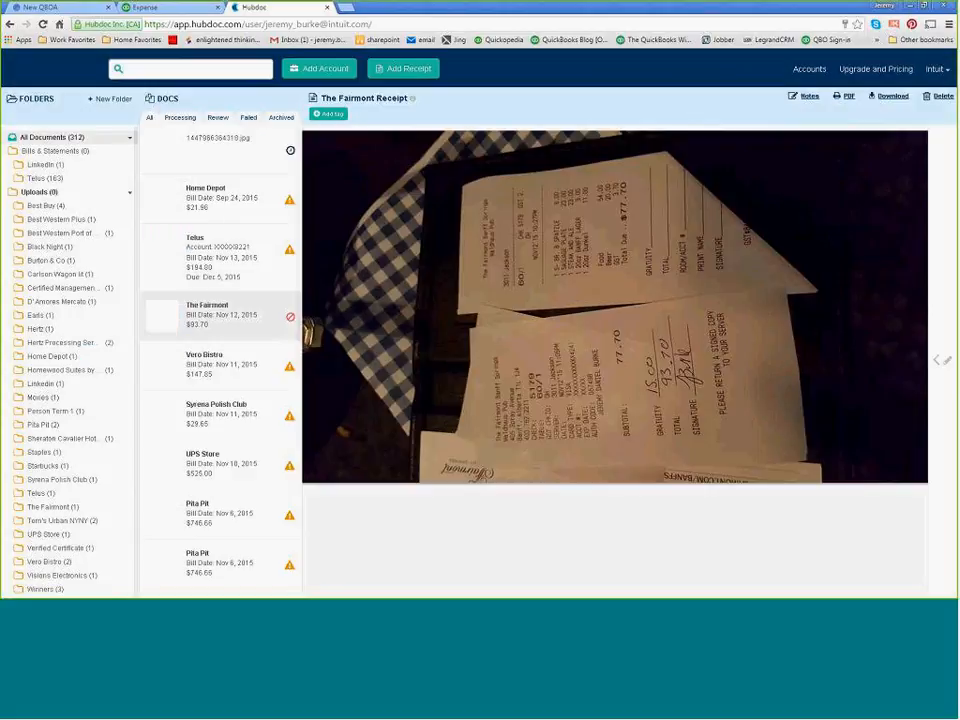
# View the LinkedIn documents under Bills & Statements and Uploads, and check the options for adding a receipt.
pyautogui.click(44, 165)
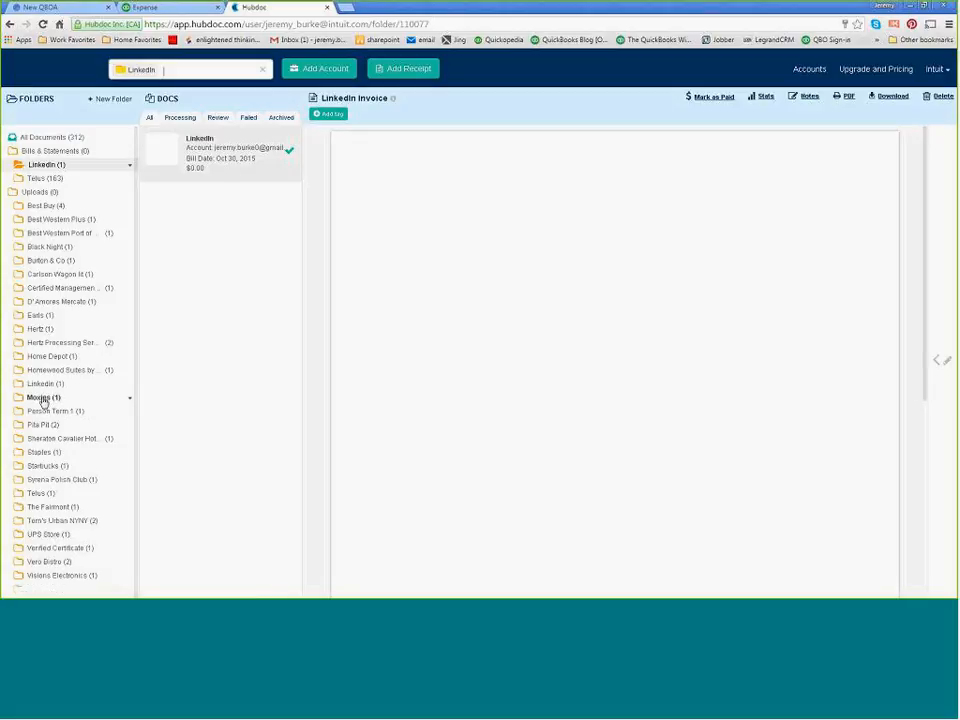
pyautogui.click(56, 384)
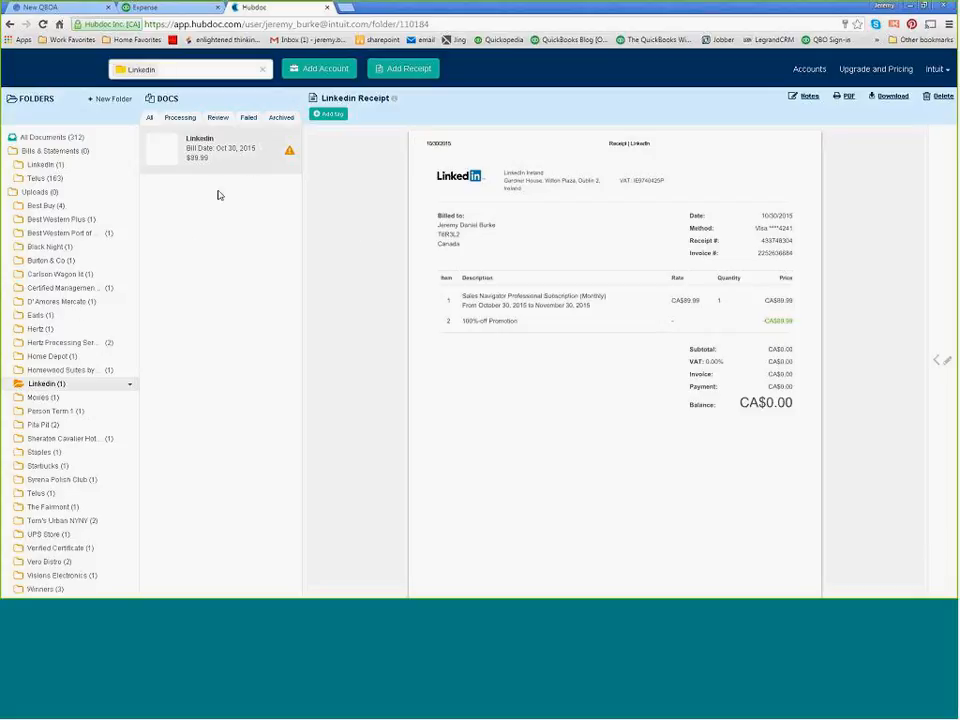
pyautogui.click(404, 69)
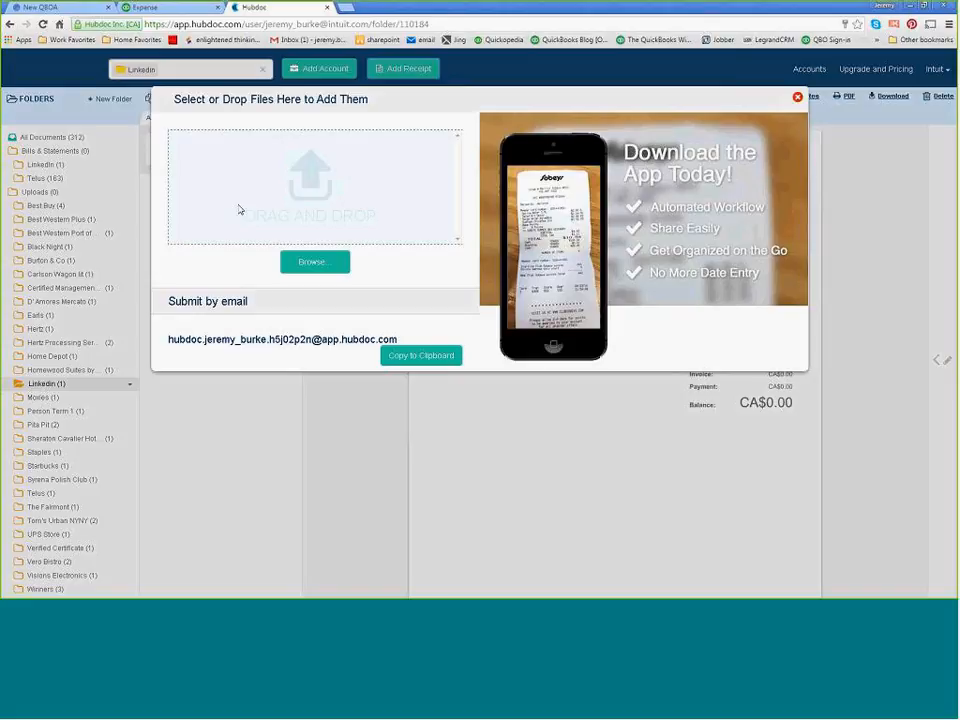
pyautogui.click(797, 97)
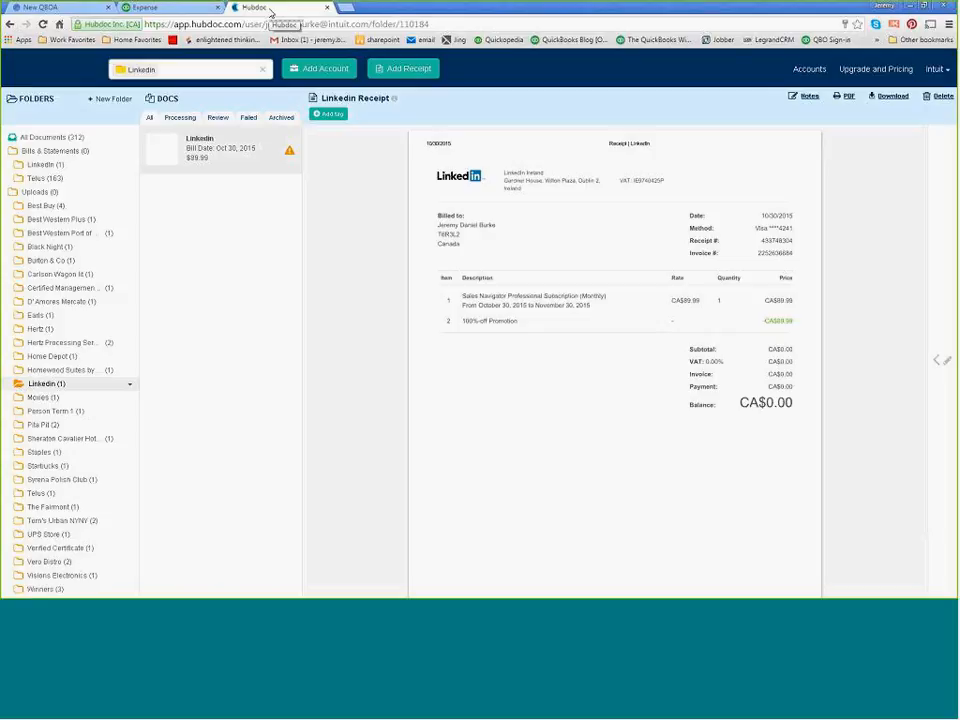
# Close Hubdoc, leave the blank expense form in QuickBooks Online and go to the Bank and Credit Cards page.
pyautogui.click(327, 8)
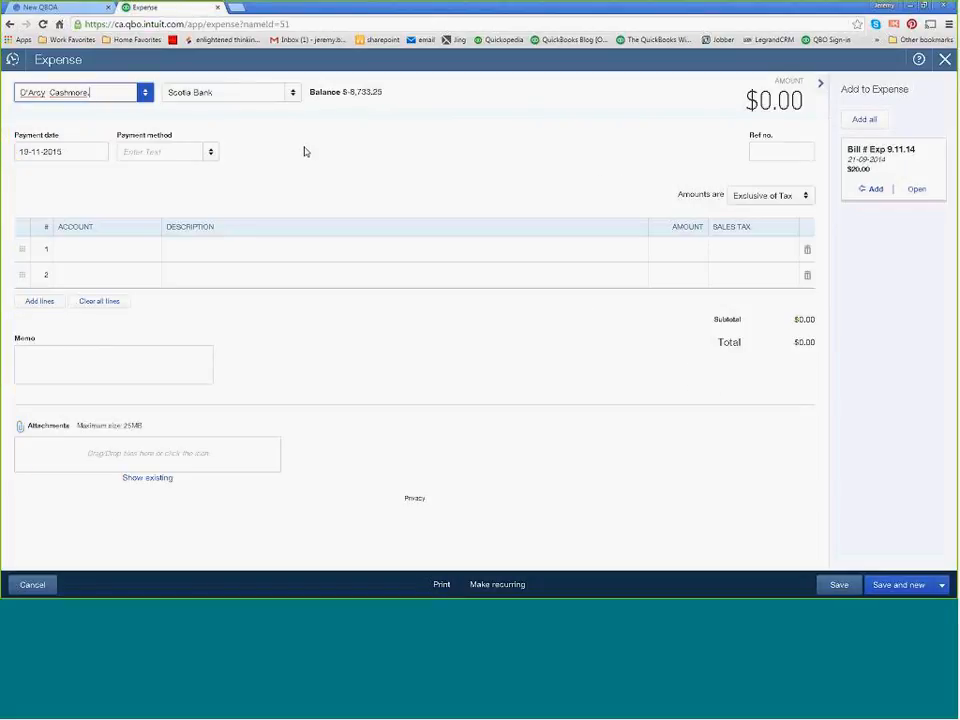
pyautogui.click(945, 59)
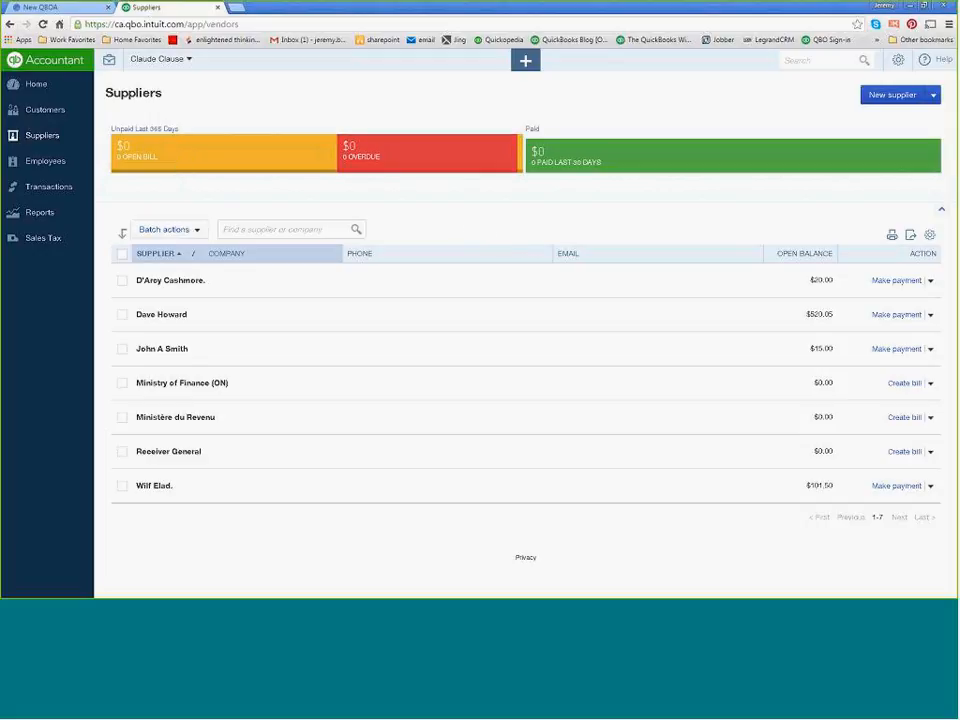
pyautogui.moveTo(58, 187)
pyautogui.click(50, 213)
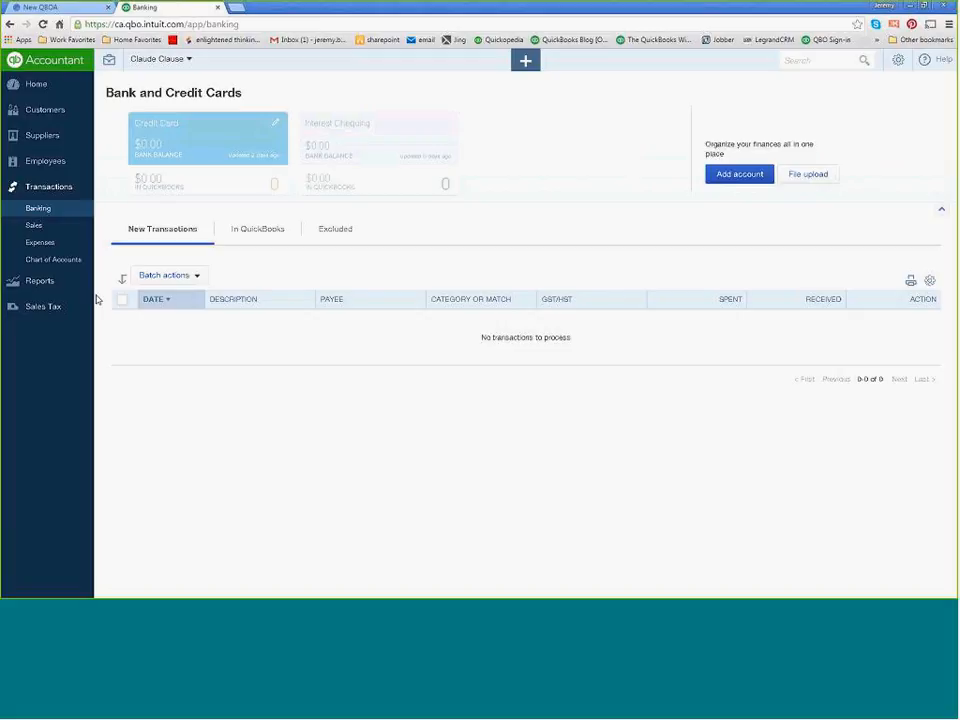
# Switch to the Word document of webinar links and start a new line after the VIP account note.
pyautogui.hotkey('alt', 'Tab')
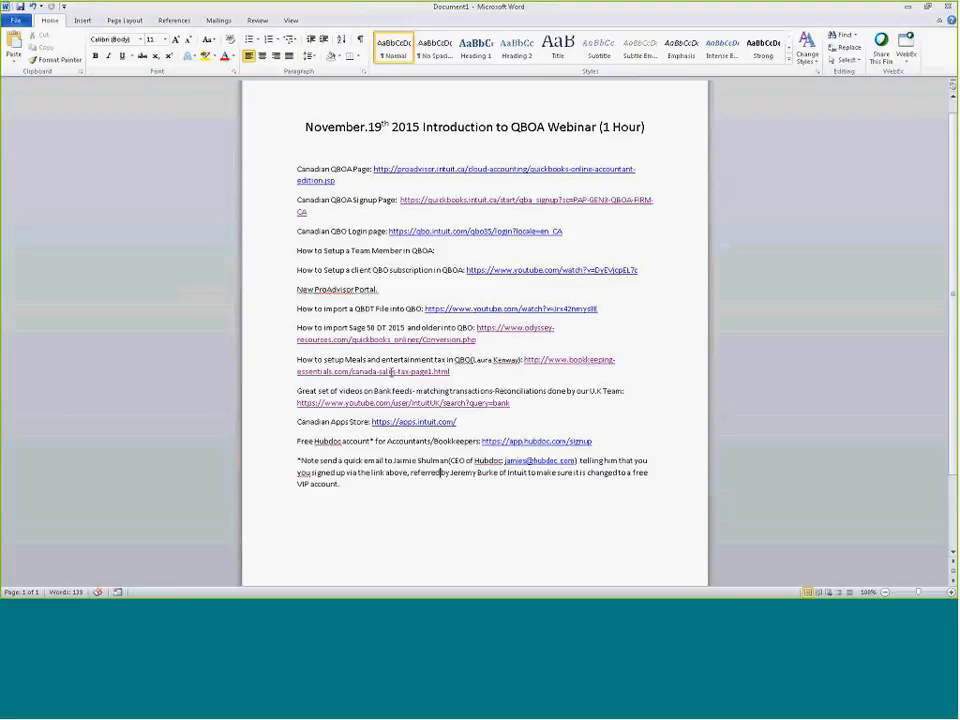
pyautogui.click(360, 485)
pyautogui.press('Return')
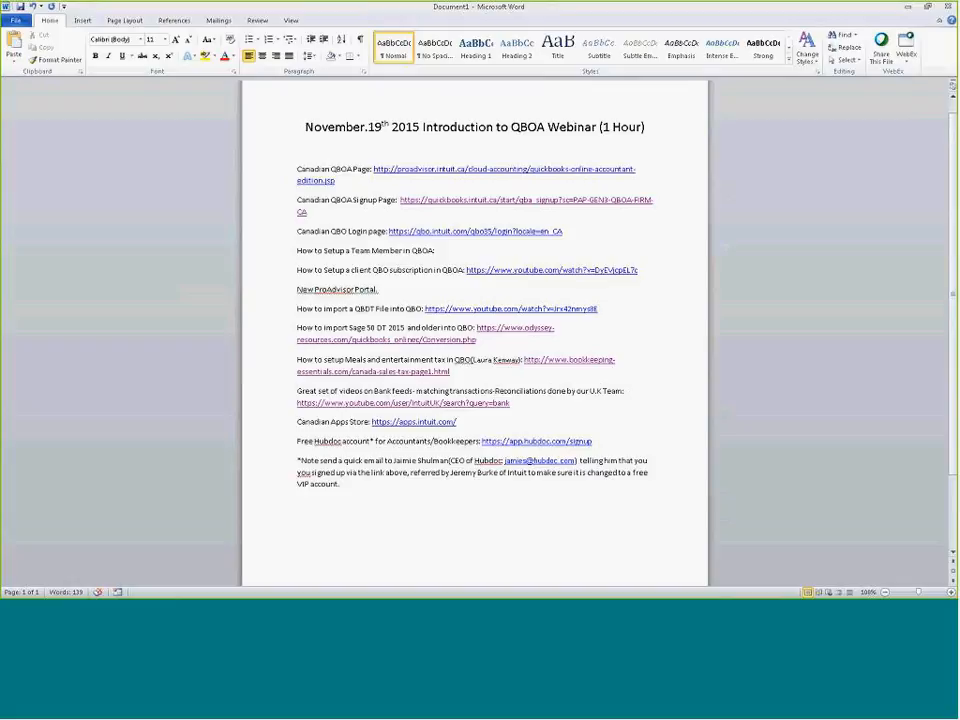